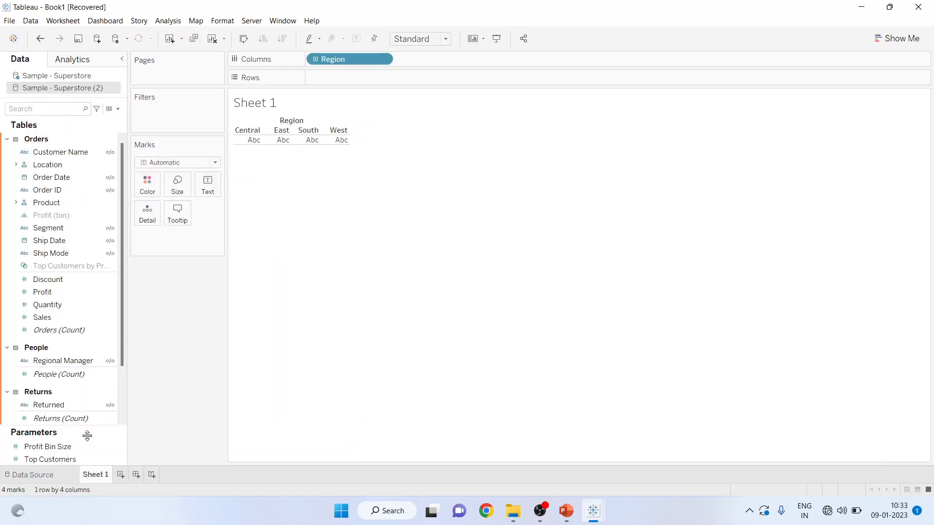
Remove the People and Returns tables from the Sample - Superstore (2) data source, keeping only Orders.
click(36, 477)
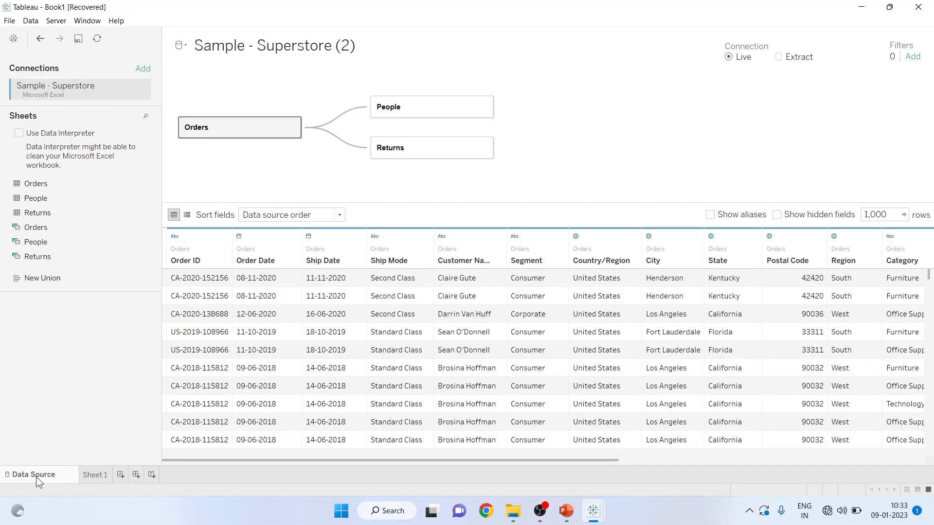
click(483, 105)
click(504, 134)
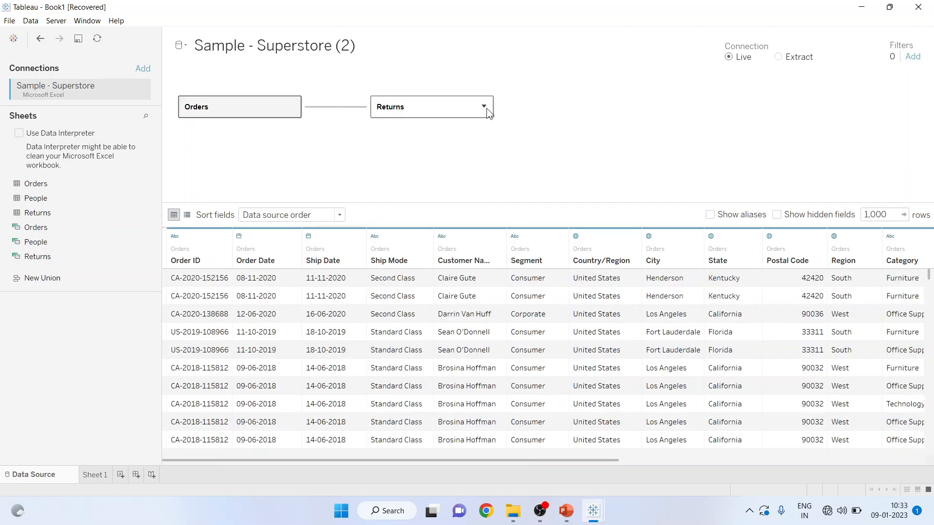
click(486, 106)
click(498, 139)
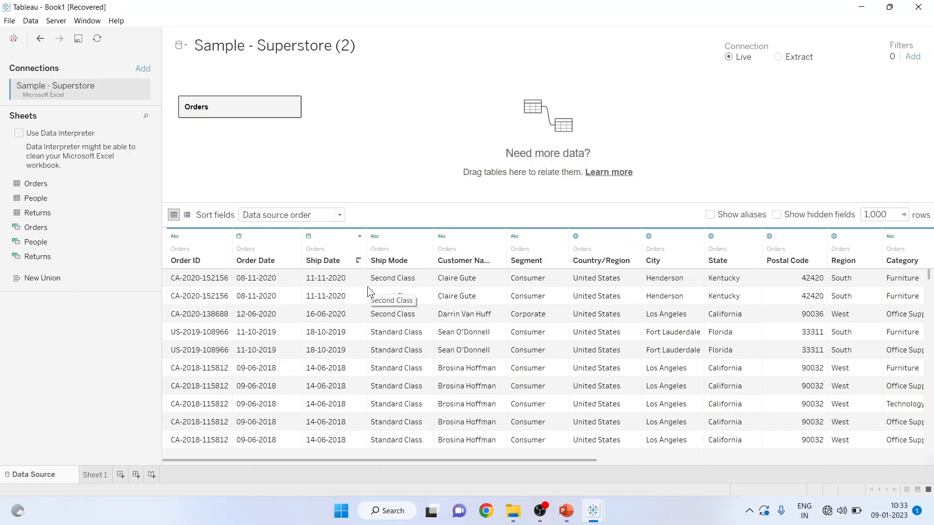
Add a Microsoft Excel connection to the Book1 workbook in the Radial Bar Chart folder.
click(142, 69)
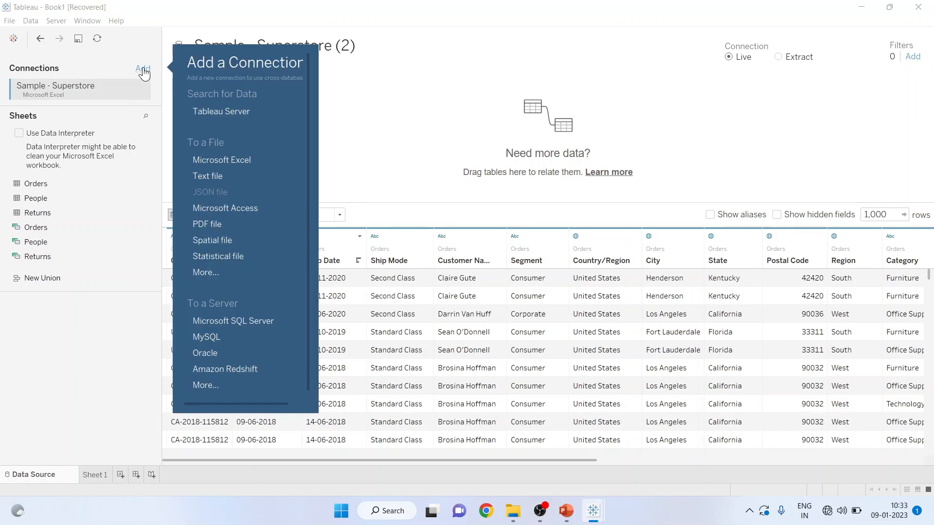
click(212, 160)
click(132, 113)
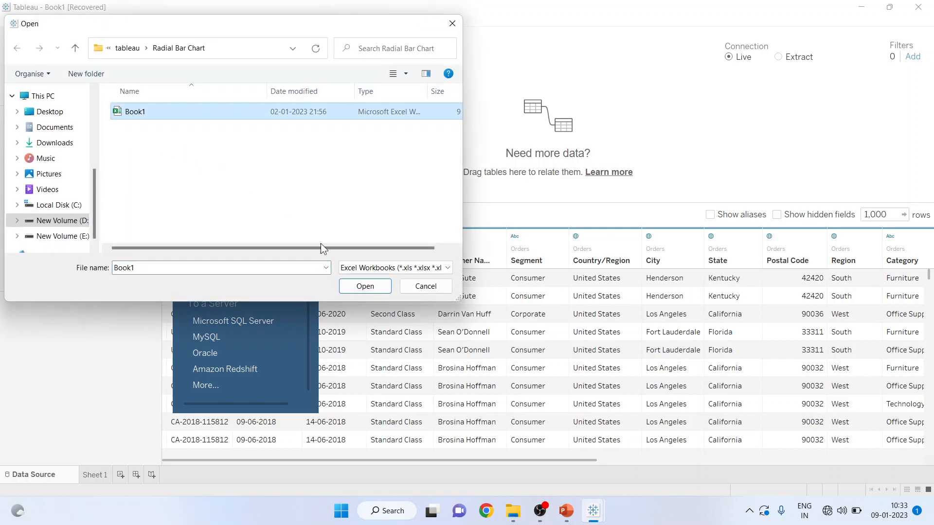
click(365, 287)
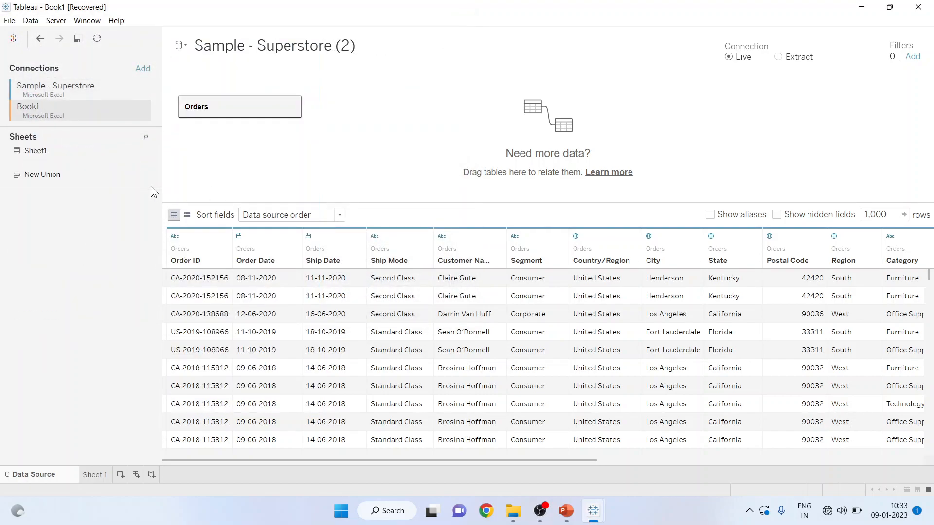
Relate Sheet1 to the Orders table using the relationship calculation 1 on both sides.
drag(60, 151, 371, 113)
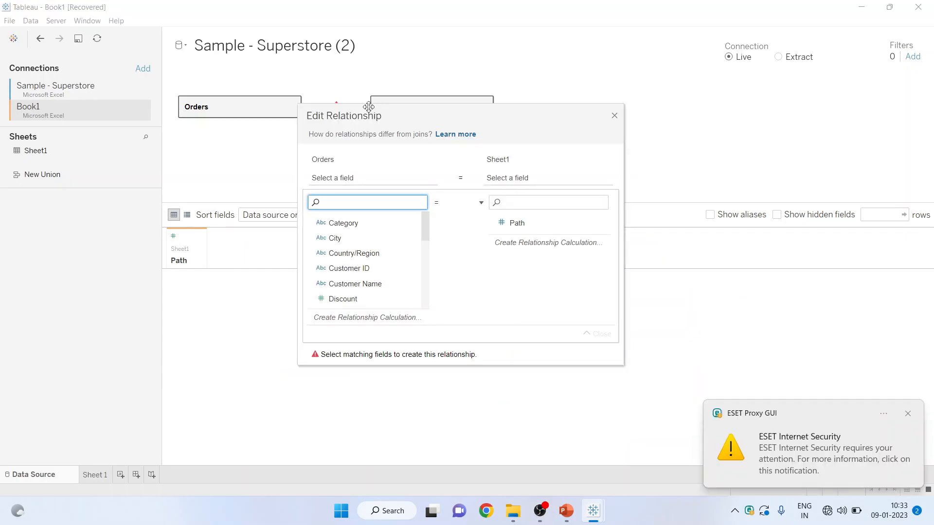
click(907, 413)
click(384, 319)
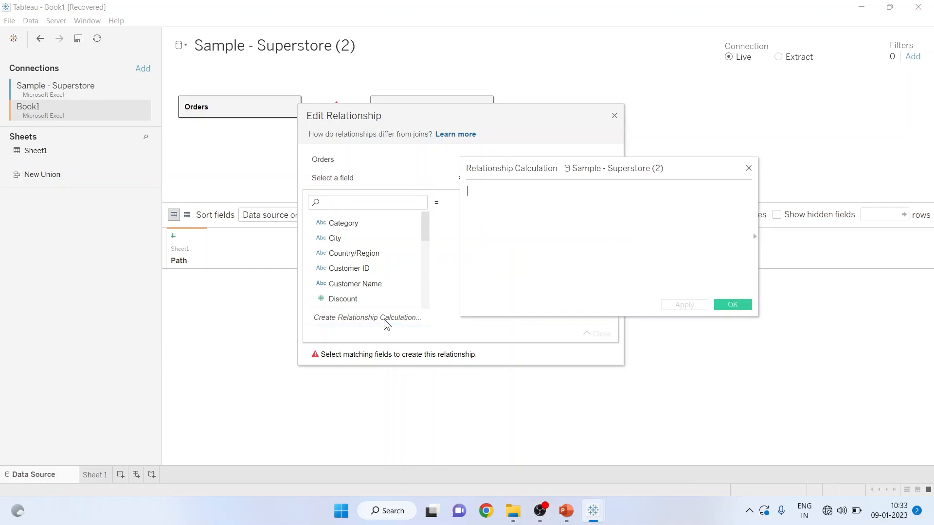
text(1)
click(739, 305)
click(540, 245)
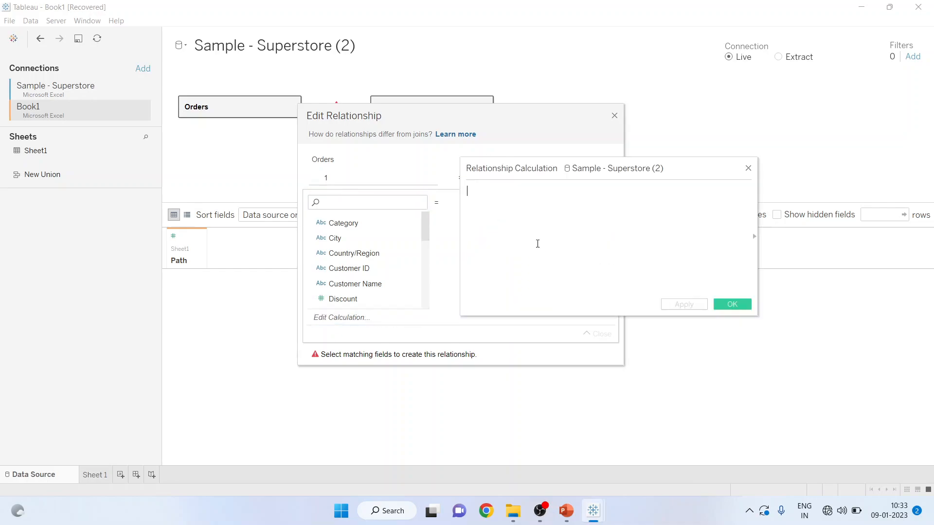
text(1)
click(725, 307)
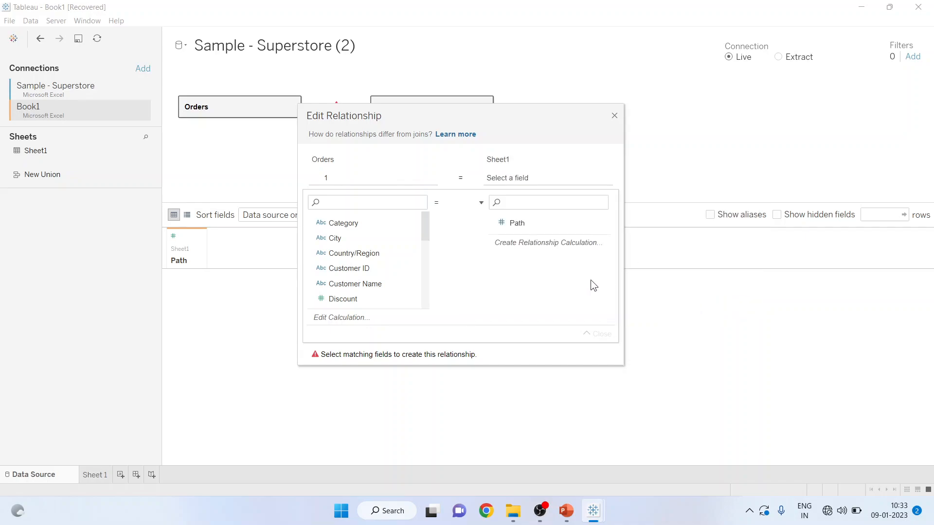
click(614, 118)
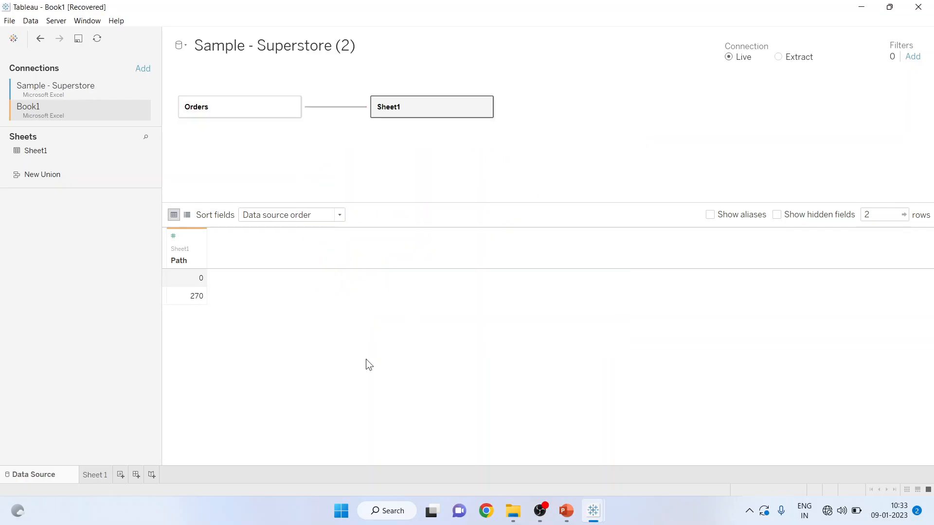
On Sheet 1, create bins of size 1 from the Path field and remove Region from the columns.
click(99, 475)
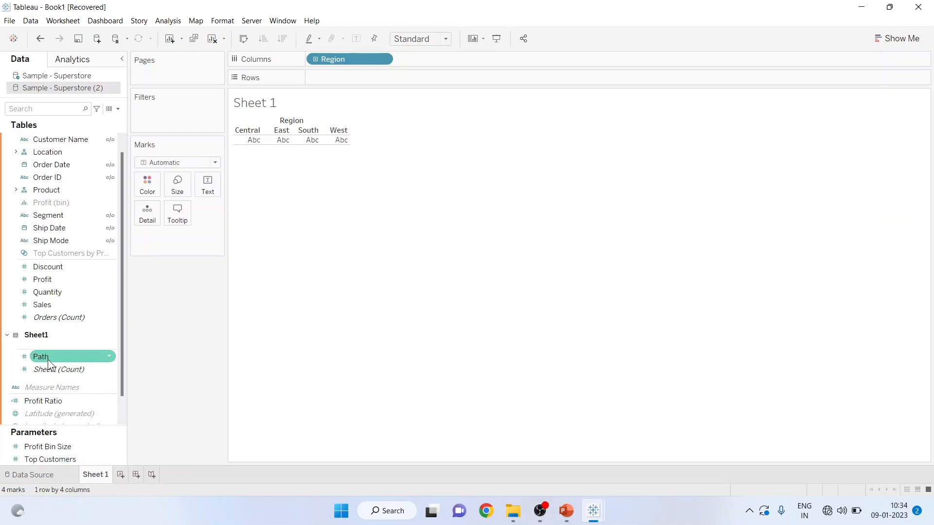
click(109, 357)
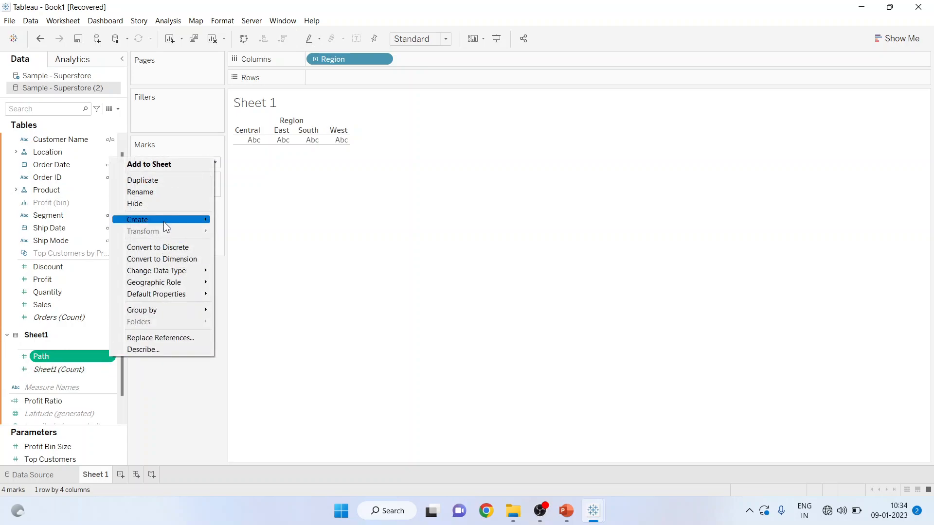
mouse_move(164, 221)
click(240, 244)
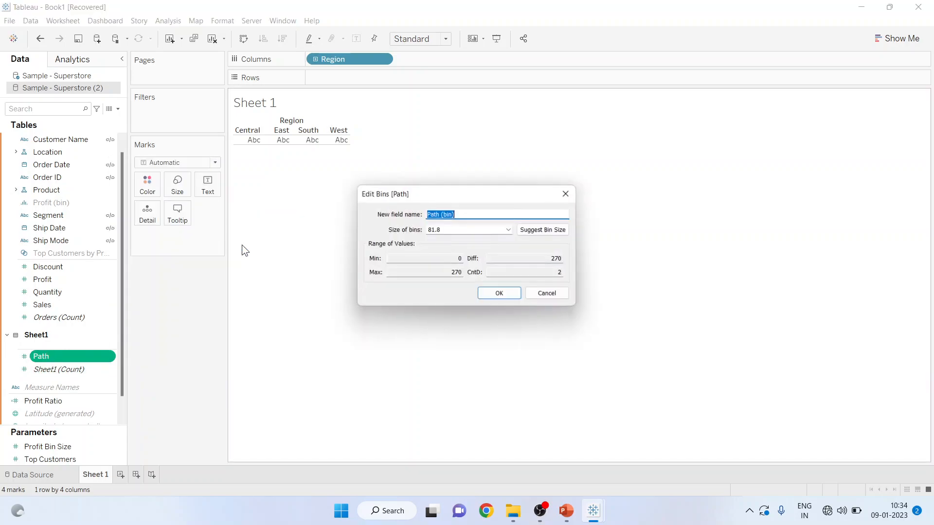
drag(441, 231, 428, 231)
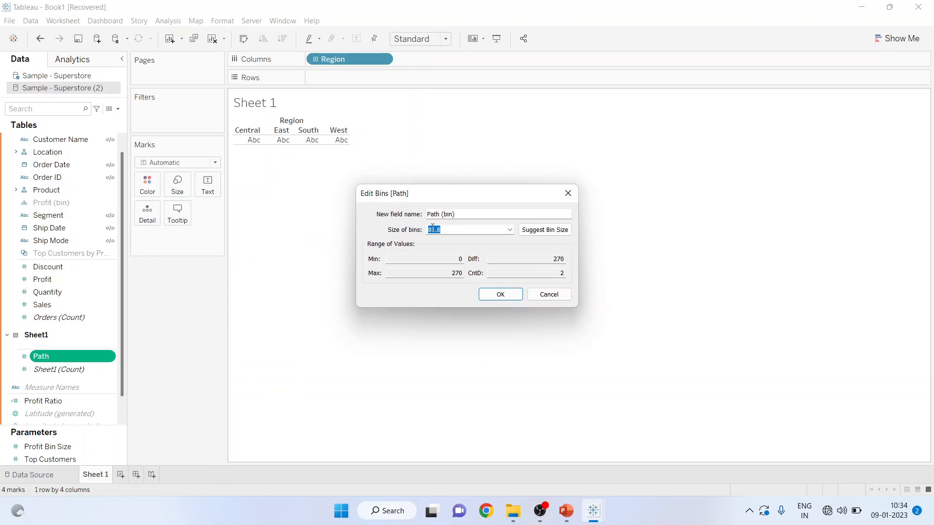
text(1)
click(497, 299)
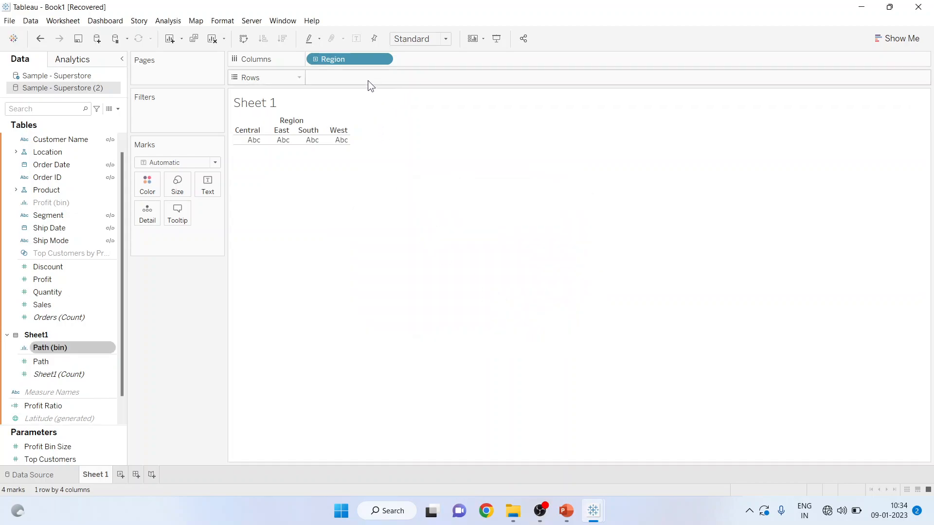
drag(354, 61, 172, 328)
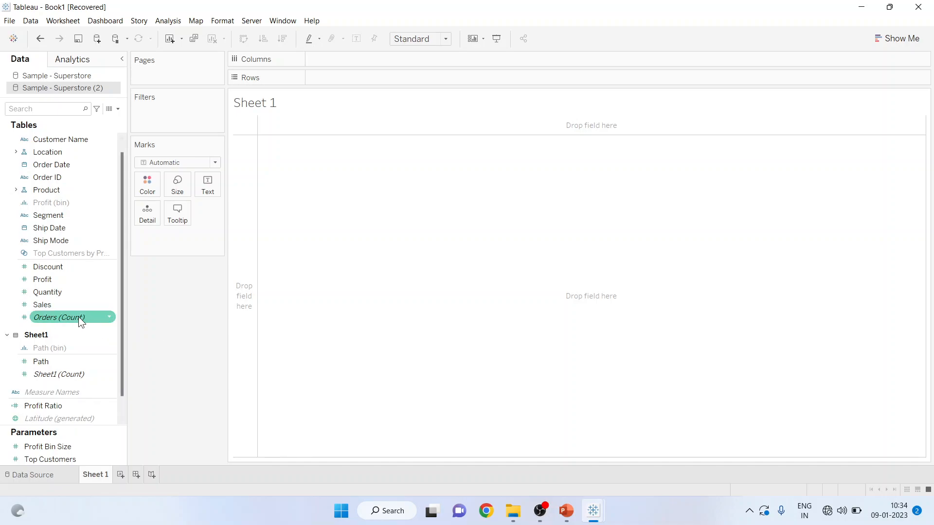
Check the bin settings of the Path (bin) field without changing them.
click(70, 349)
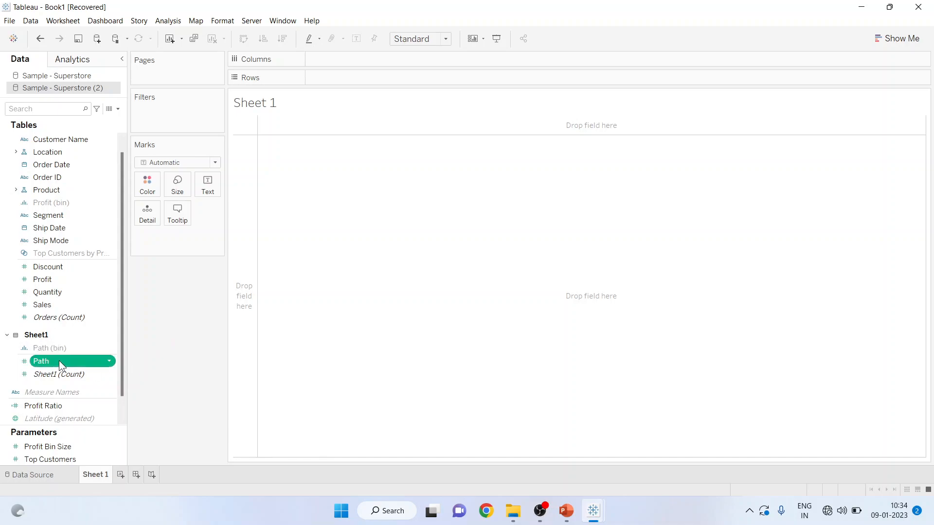
click(110, 349)
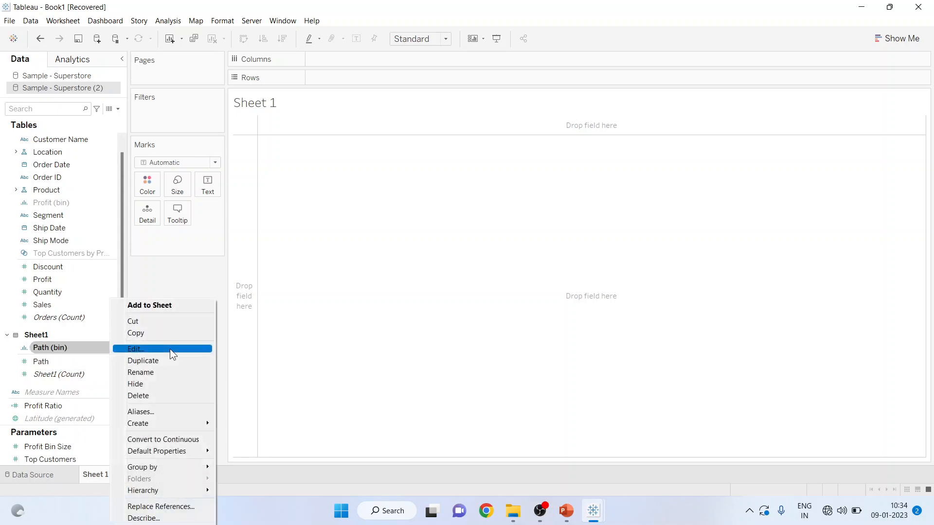
click(170, 349)
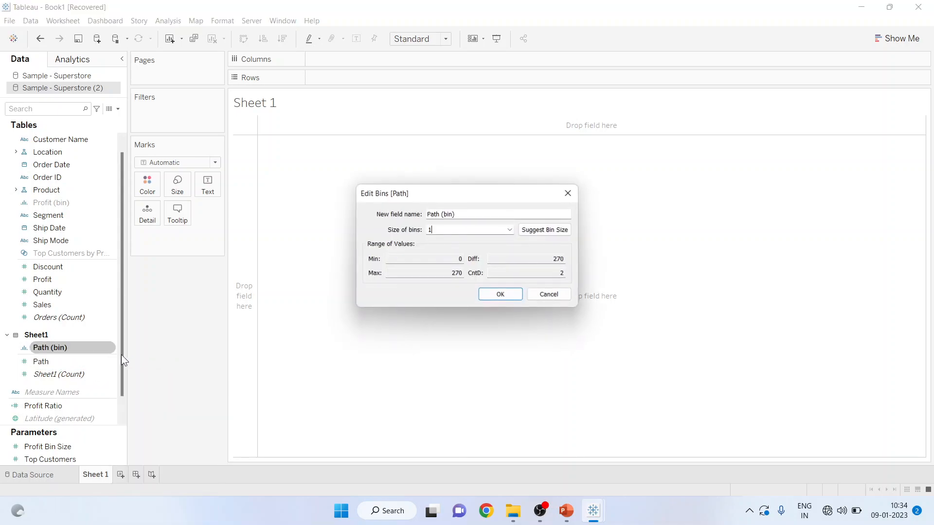
click(549, 295)
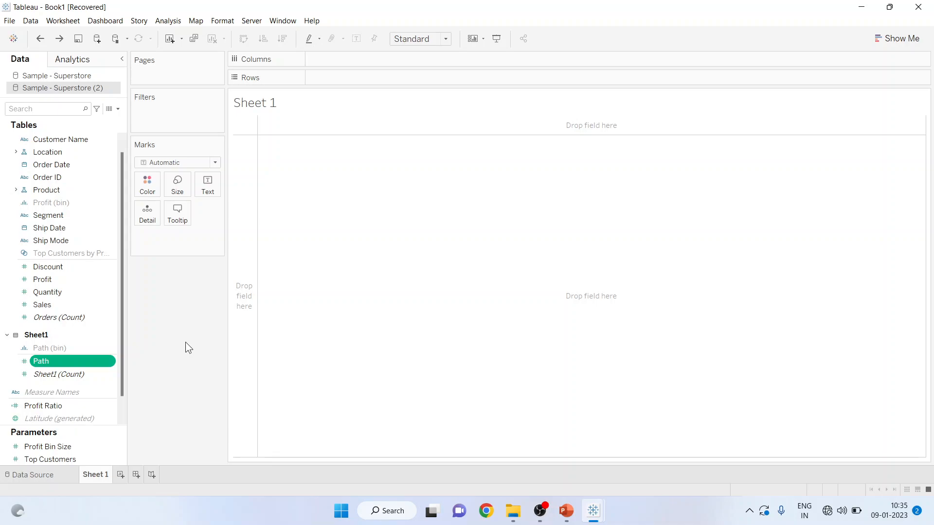
Create a calculated field called Index with the formula Index()-1.
click(118, 109)
click(113, 119)
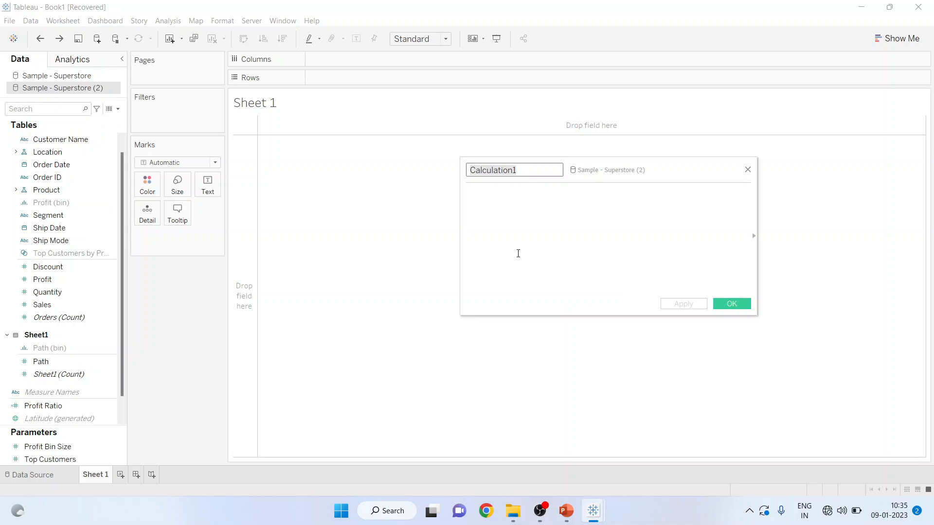
text(Inde)
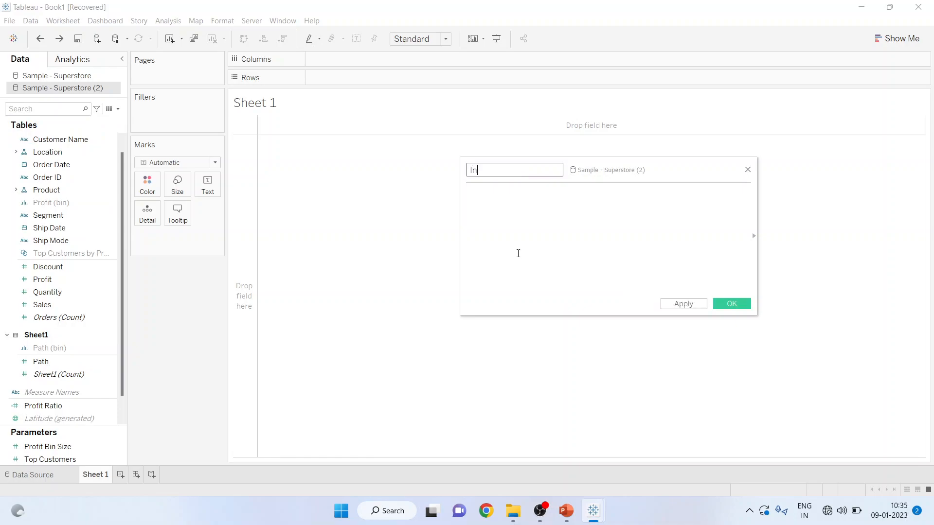
text(x)
click(499, 205)
text(Index())
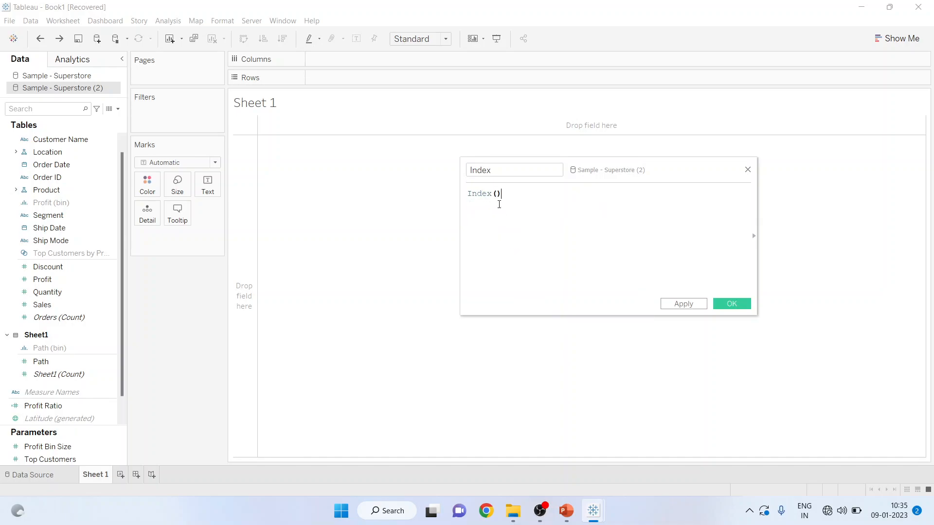
text(-1)
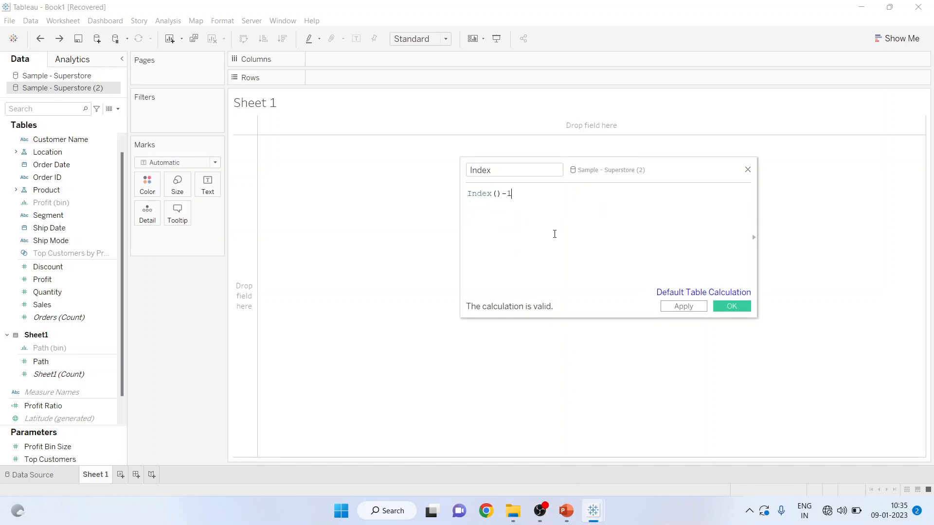
click(732, 306)
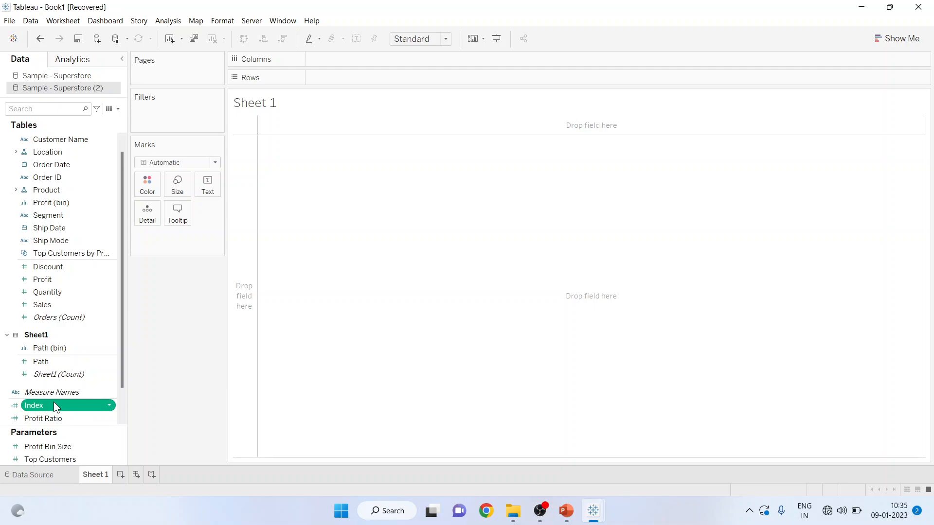
Create a calculated field called @X with the formula cos(RADIANS([Index])).
click(118, 108)
click(99, 122)
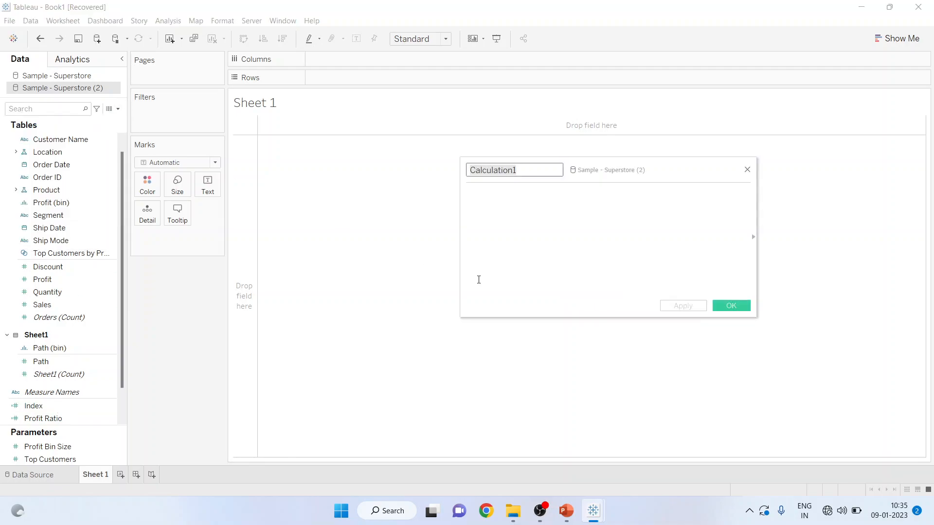
text(@)
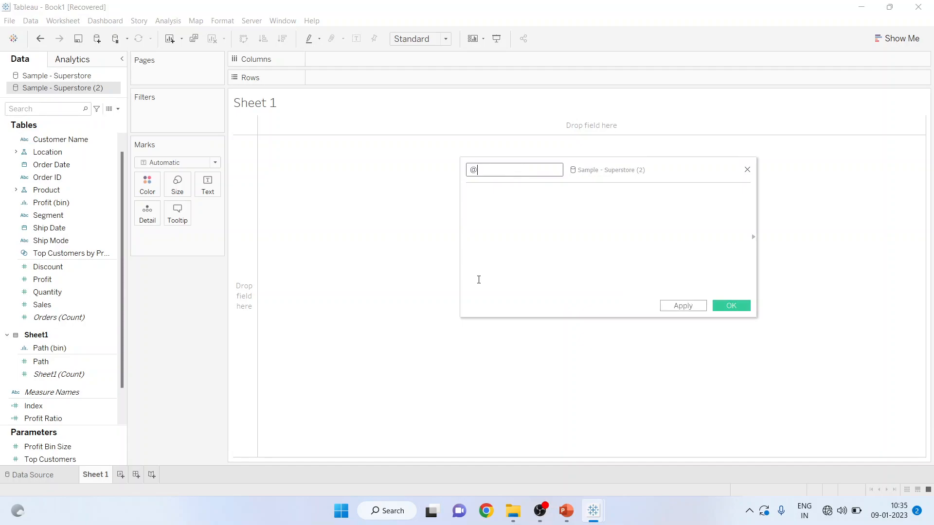
text(X)
click(485, 203)
text(cos)
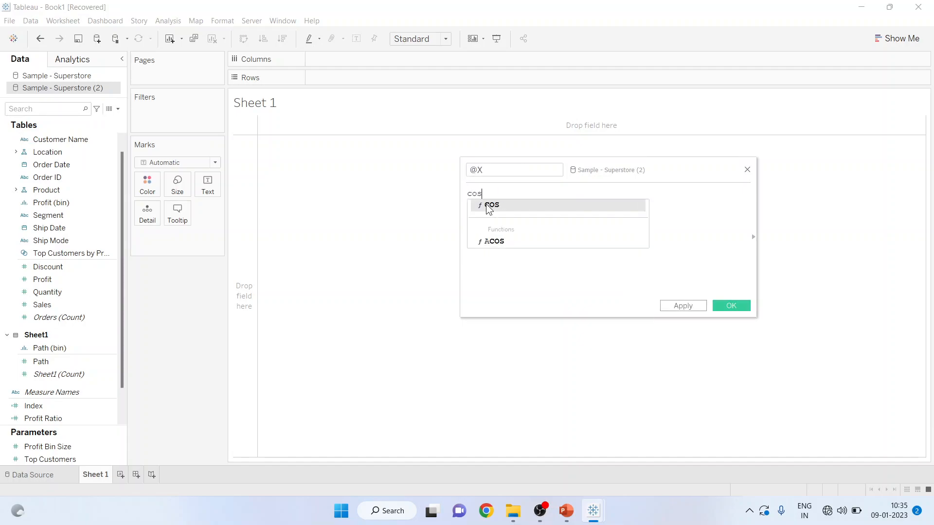
text( ()
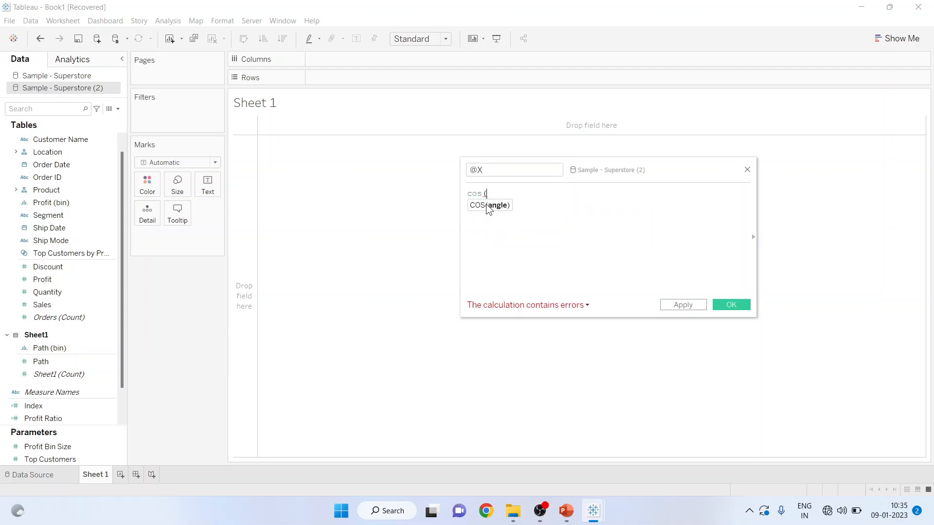
text(rad)
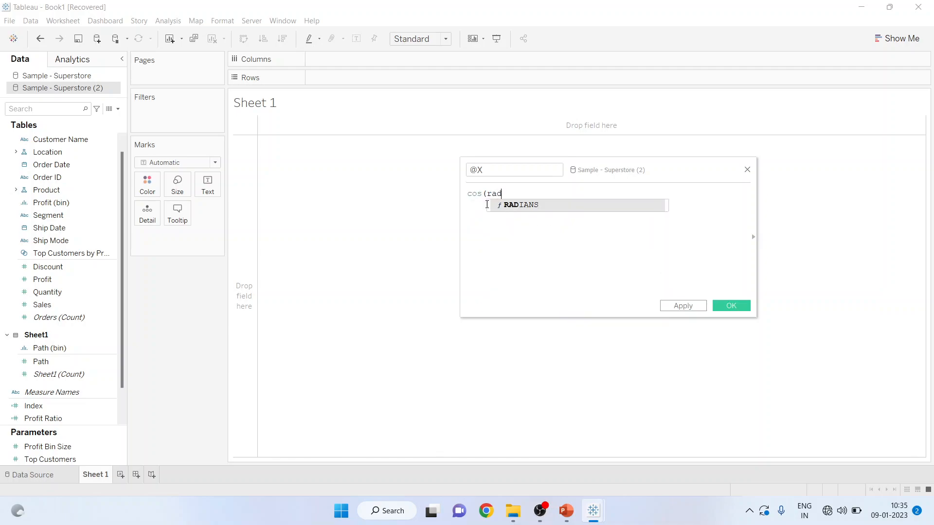
key(Return)
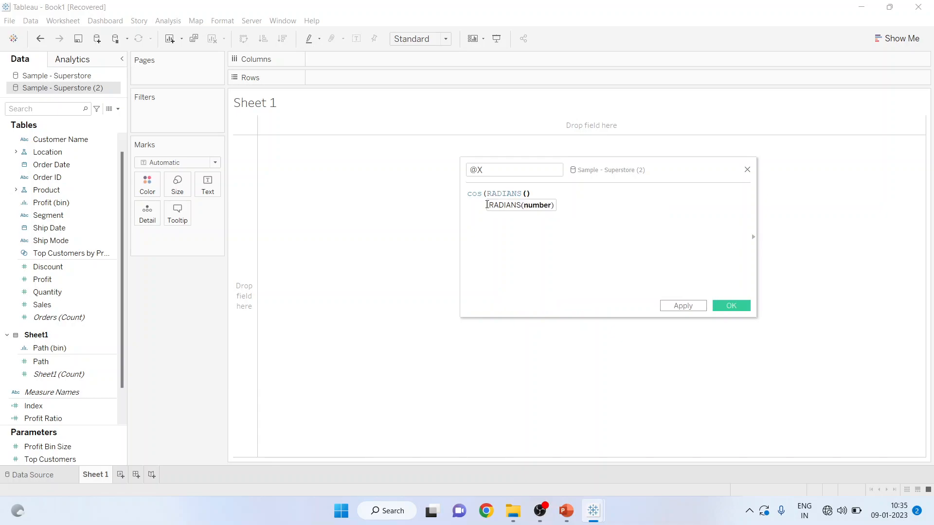
text(ind)
key(Return)
key(Right)
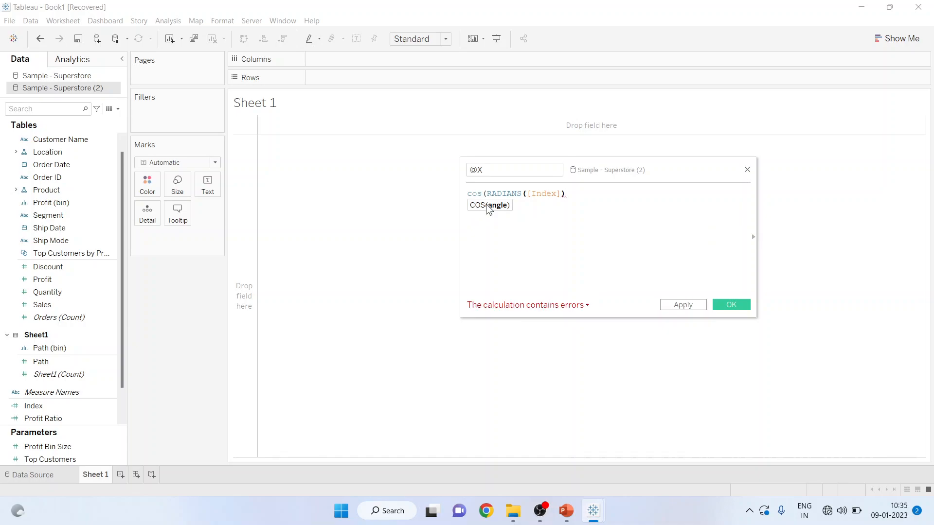
text())
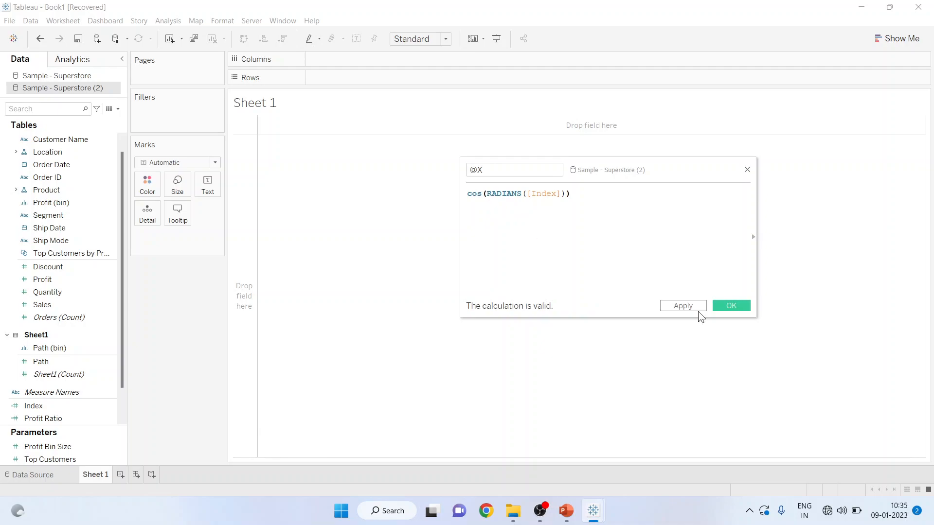
click(730, 305)
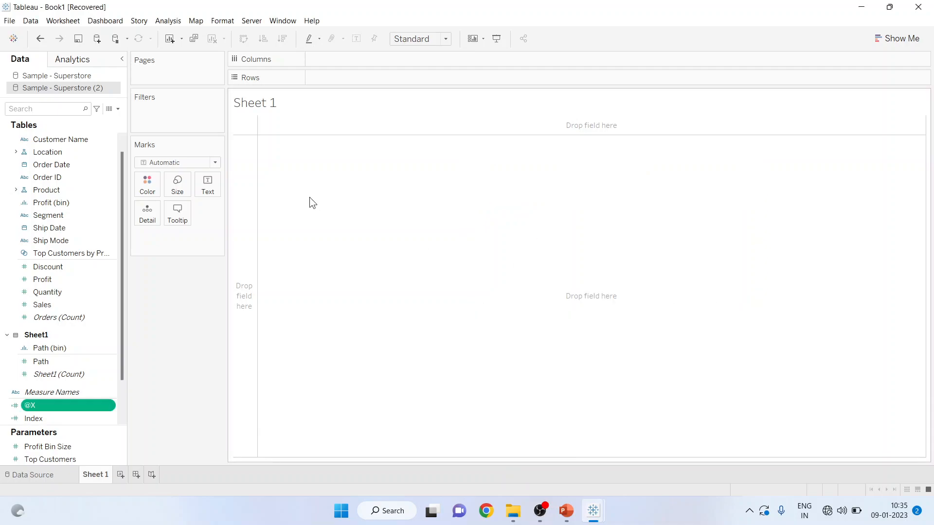
Create a calculated field called @Y with the formula sin(RADIANS([Index])).
click(118, 109)
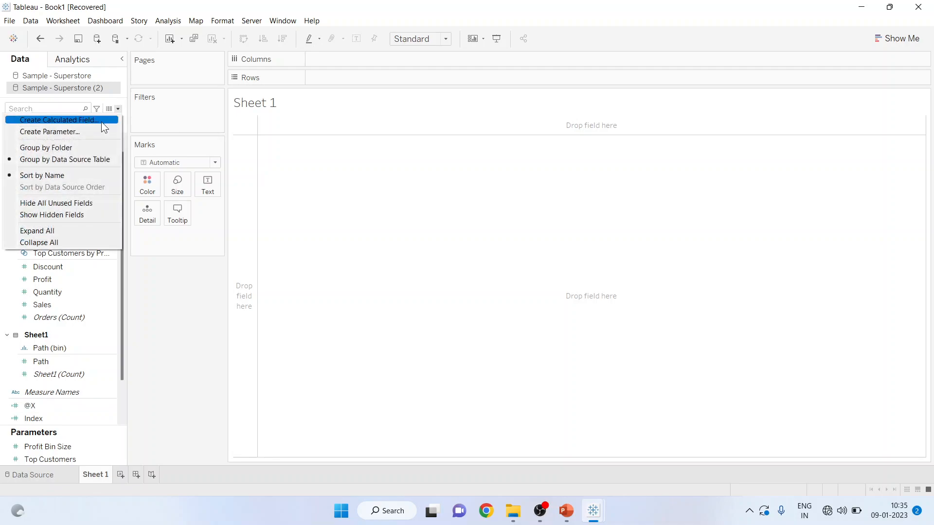
click(102, 121)
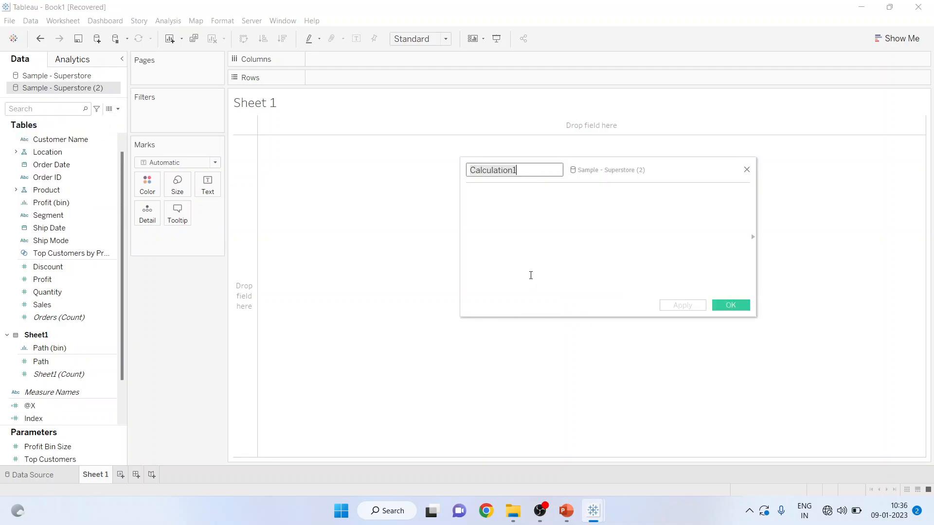
text(@Y)
click(495, 202)
text(s)
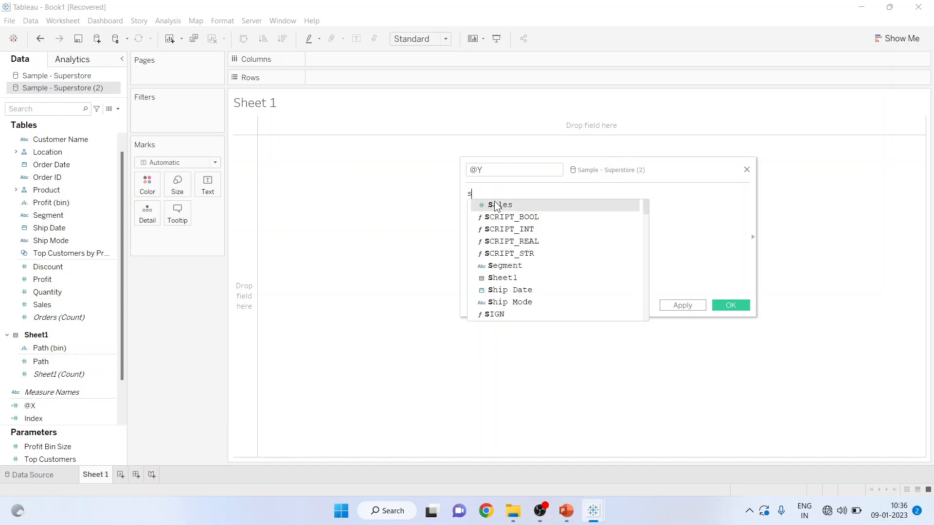
text(in(ra)
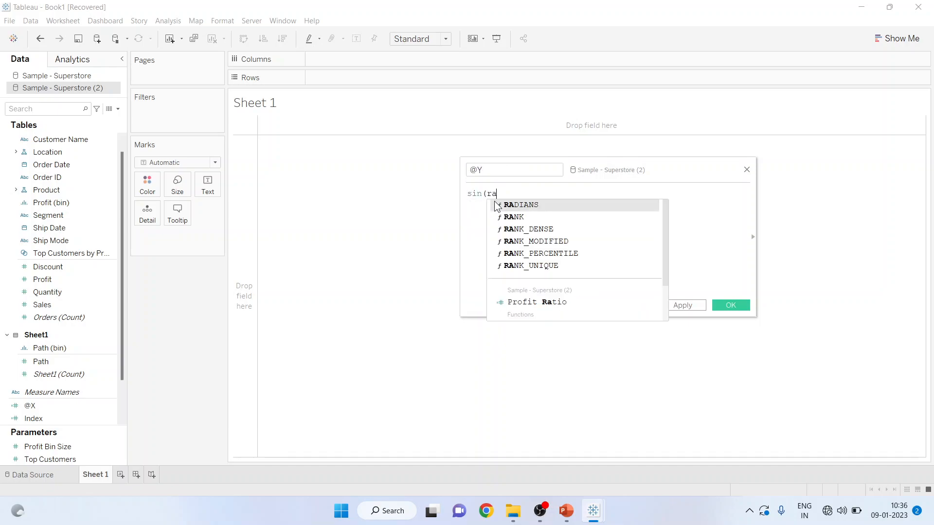
key(Return)
text(Ind)
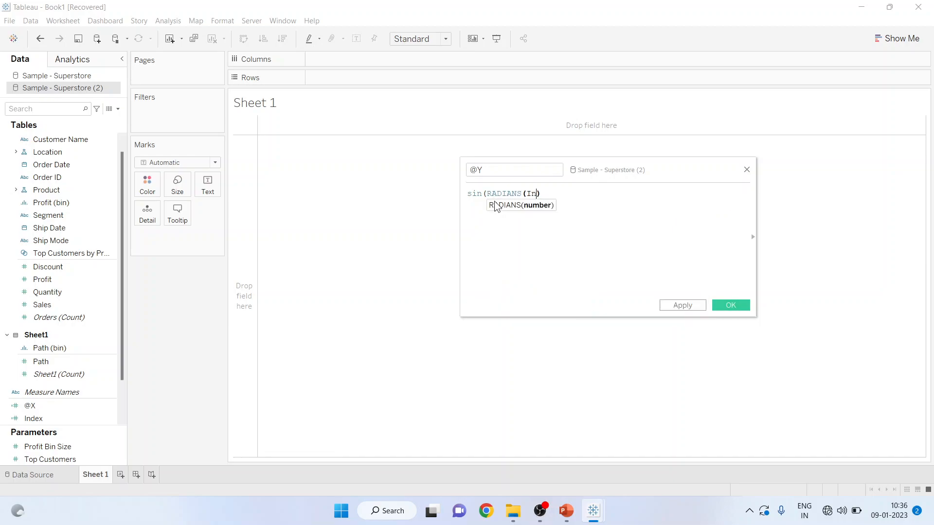
key(Return)
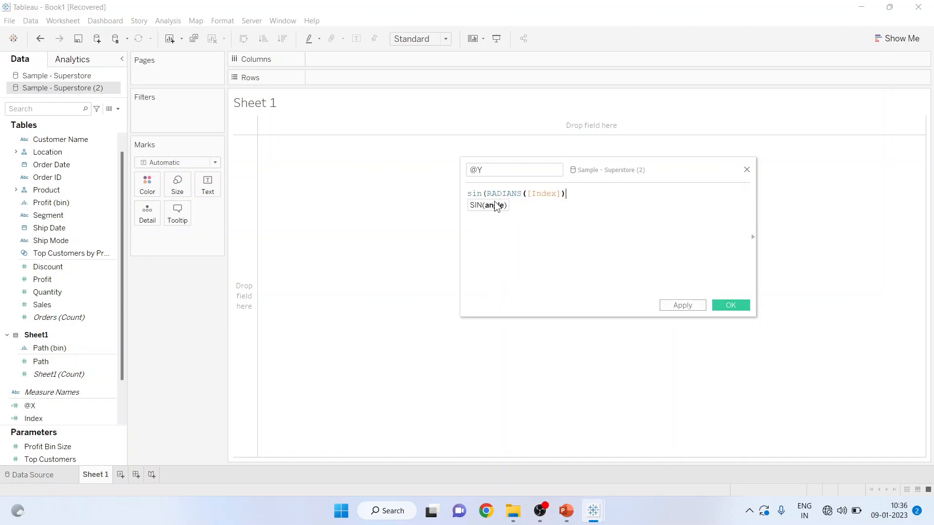
text())
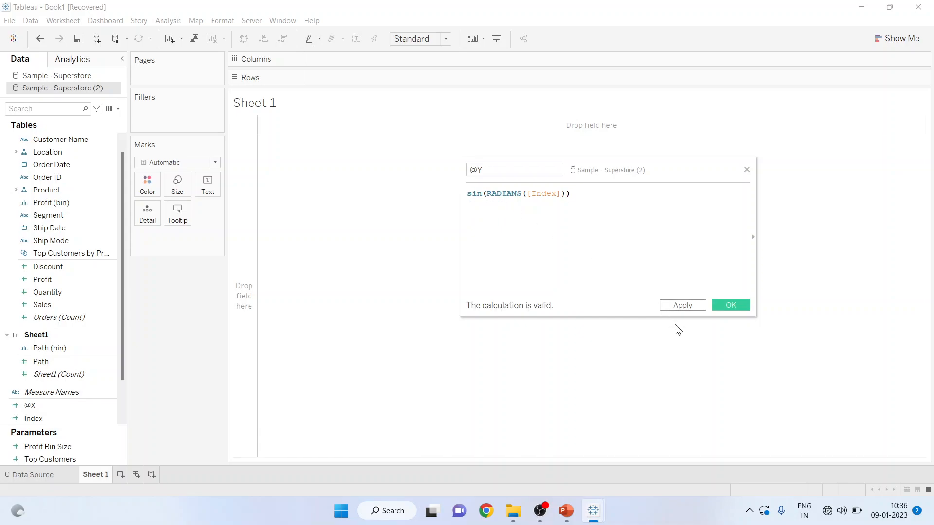
click(729, 307)
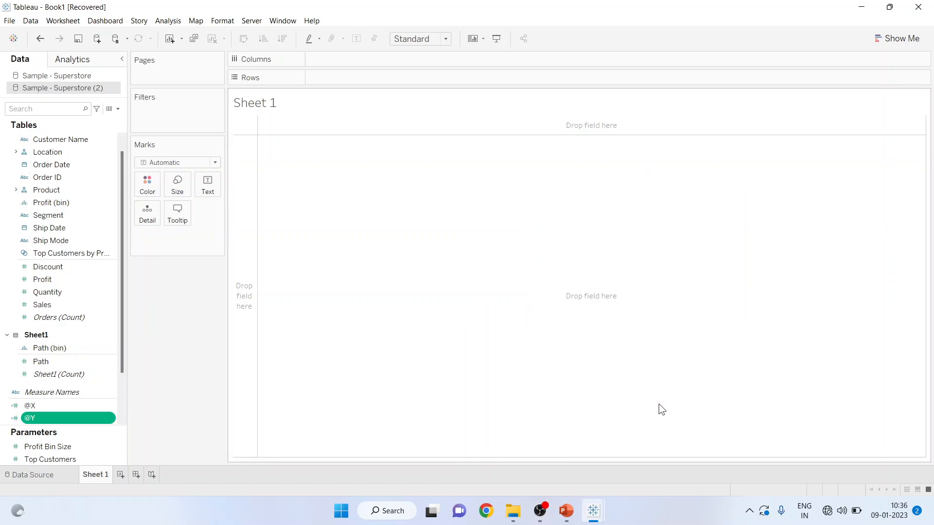
Place @Y on the columns and @X on the rows, with Path (bin) as mark detail.
mouse_move(47, 417)
mouse_down()
mouse_move(155, 287)
mouse_move(323, 118)
mouse_move(338, 59)
mouse_up()
click(38, 407)
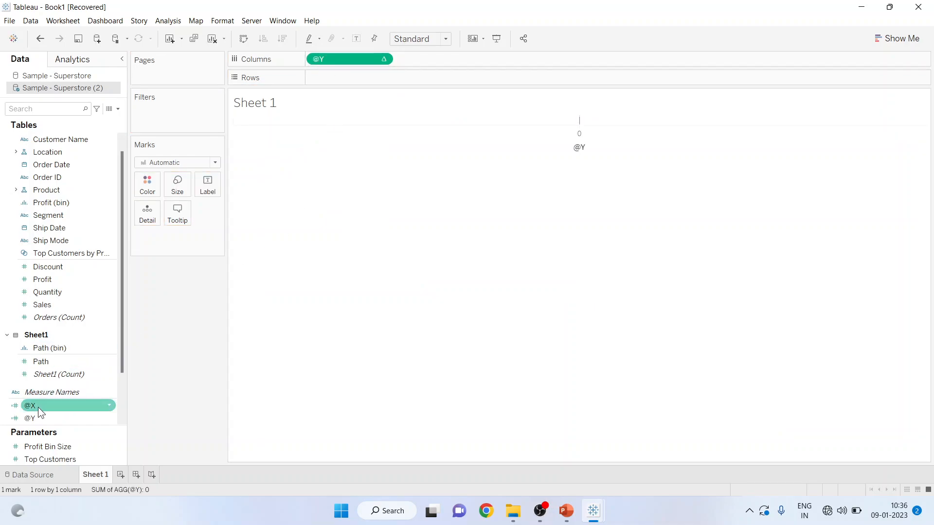
drag(39, 408, 337, 80)
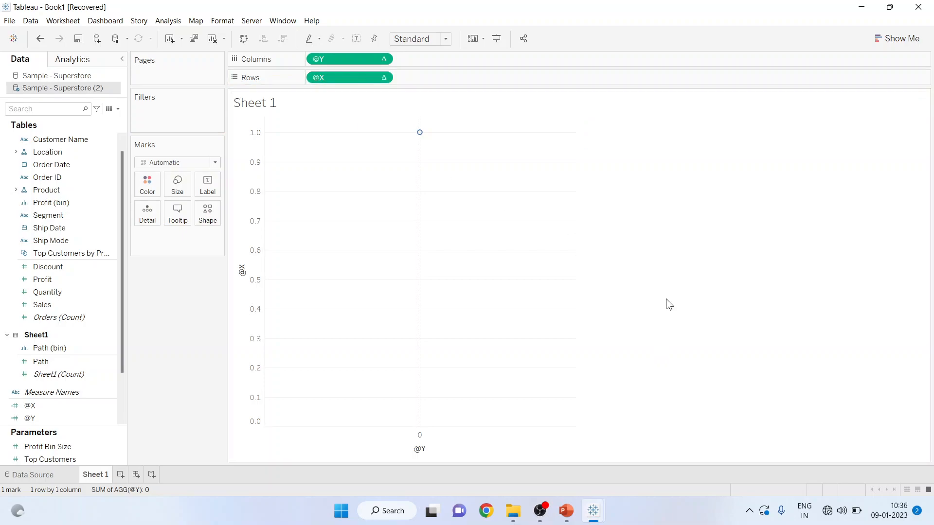
click(48, 348)
drag(48, 349, 149, 218)
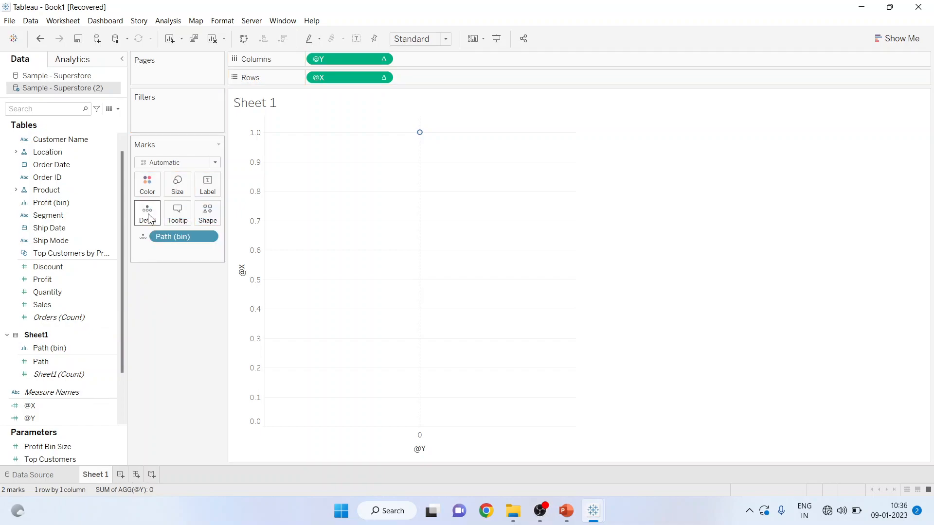
Compute both the @Y and @X table calculations using Path (bin) and colour the marks by Region.
click(383, 58)
mouse_move(408, 189)
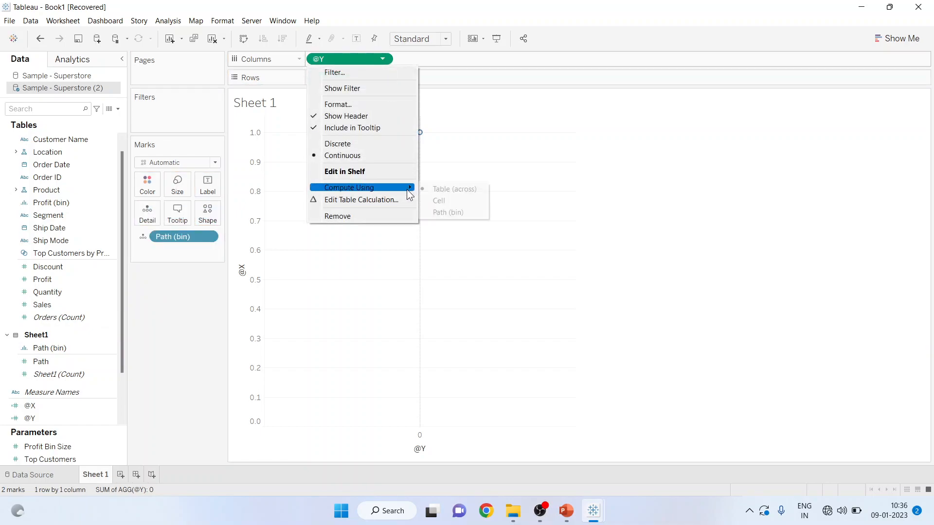
click(446, 212)
click(381, 77)
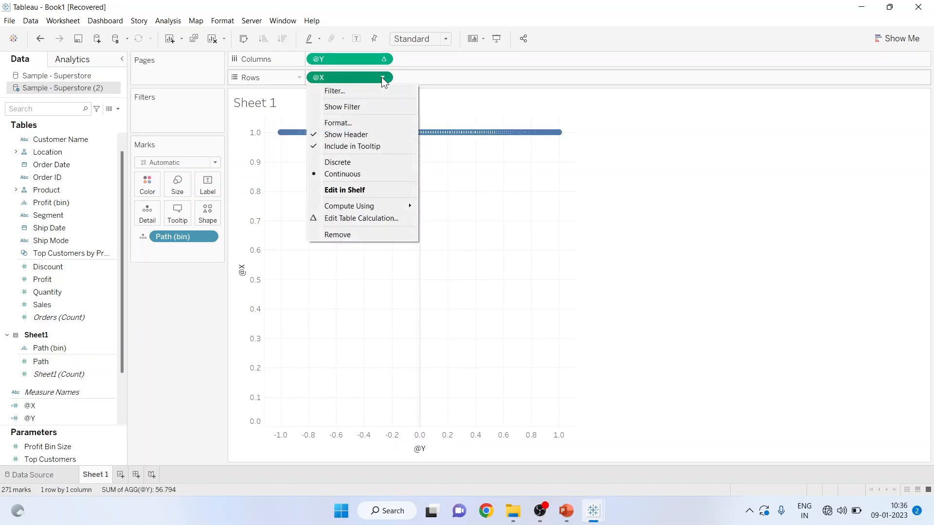
mouse_move(397, 206)
click(451, 230)
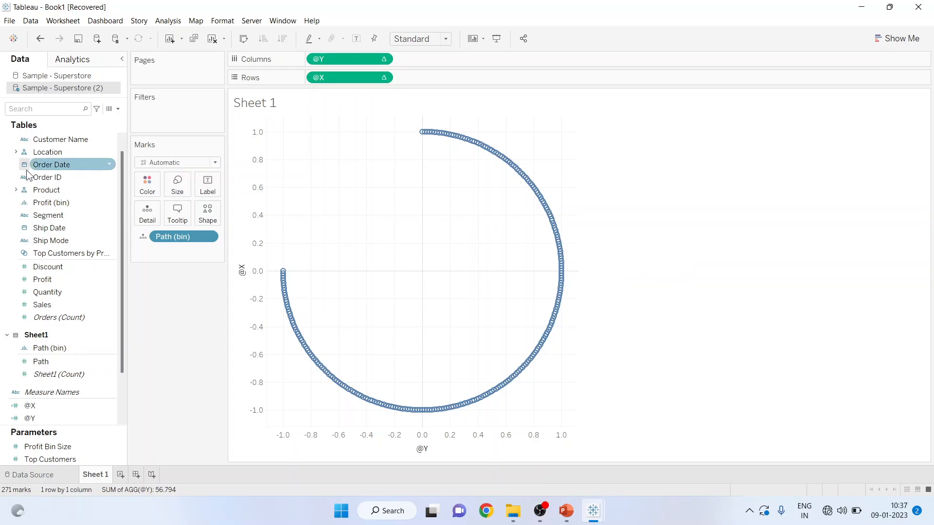
click(16, 153)
drag(51, 178, 146, 188)
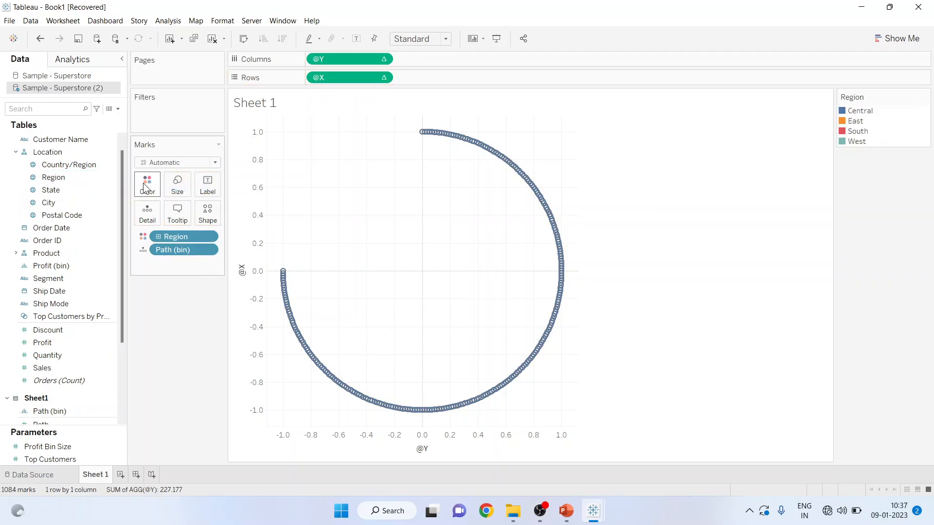
Highlight East and South in the Region legend, try keeping only South and excluding South, and undo each filter.
click(856, 121)
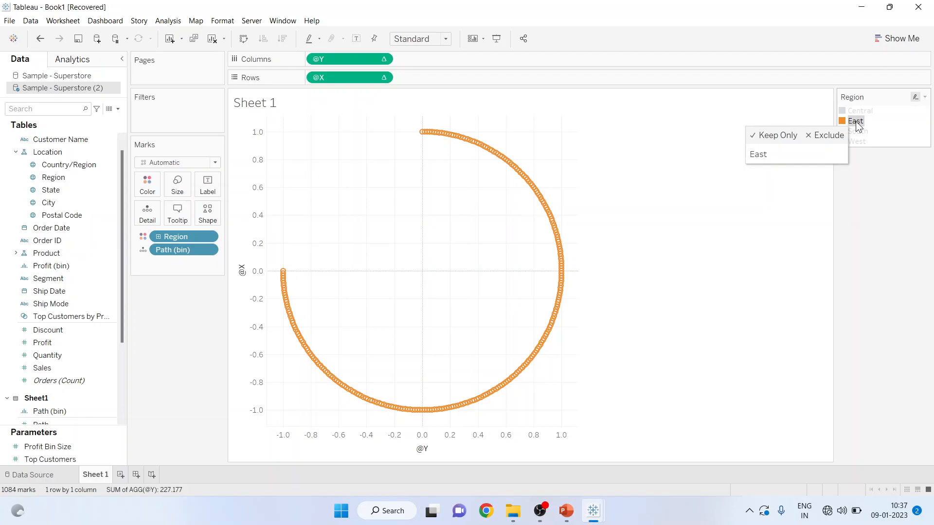
click(859, 131)
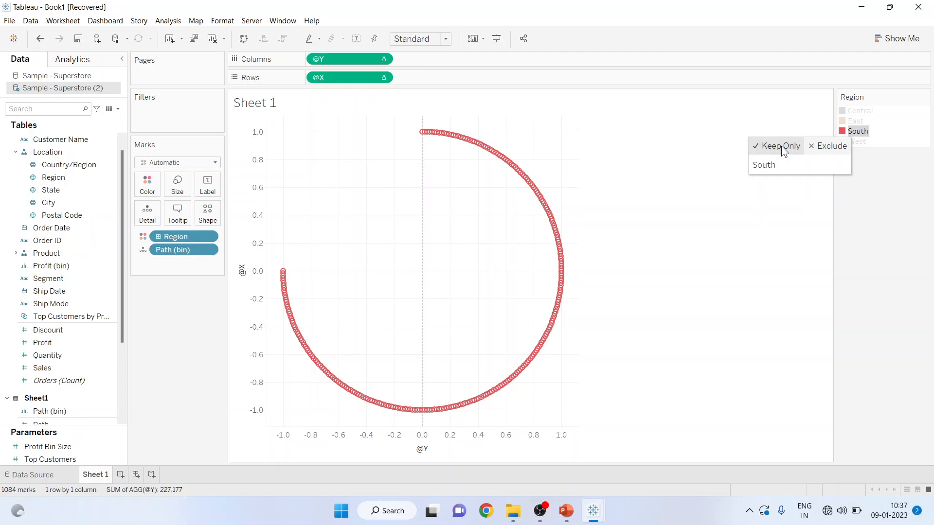
click(781, 145)
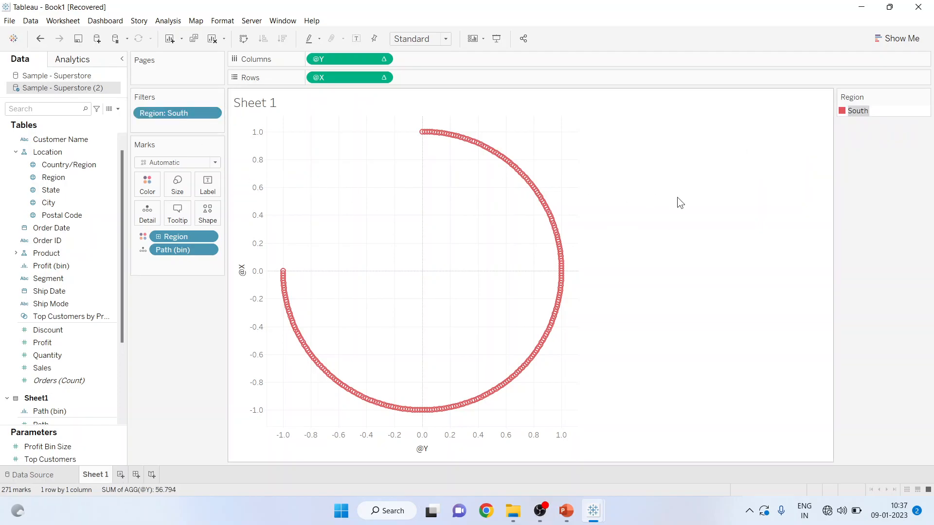
key(ctrl+z)
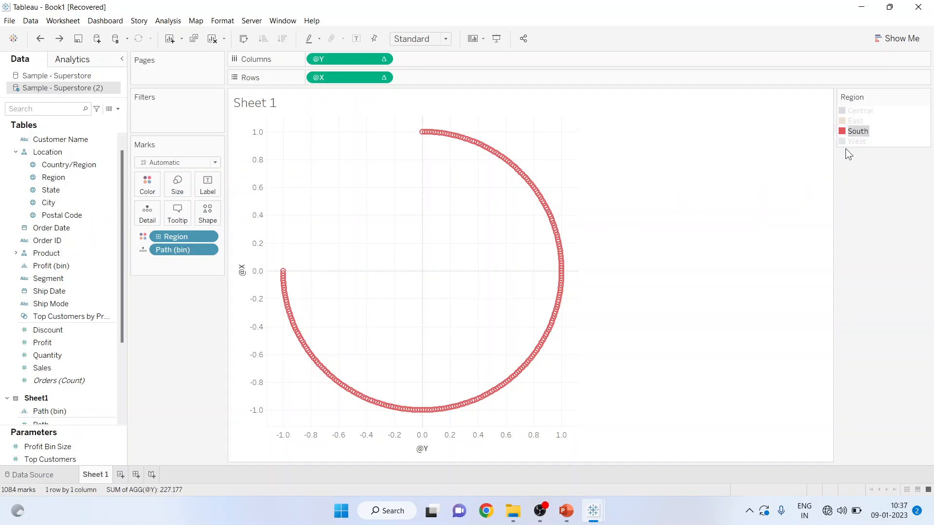
click(859, 132)
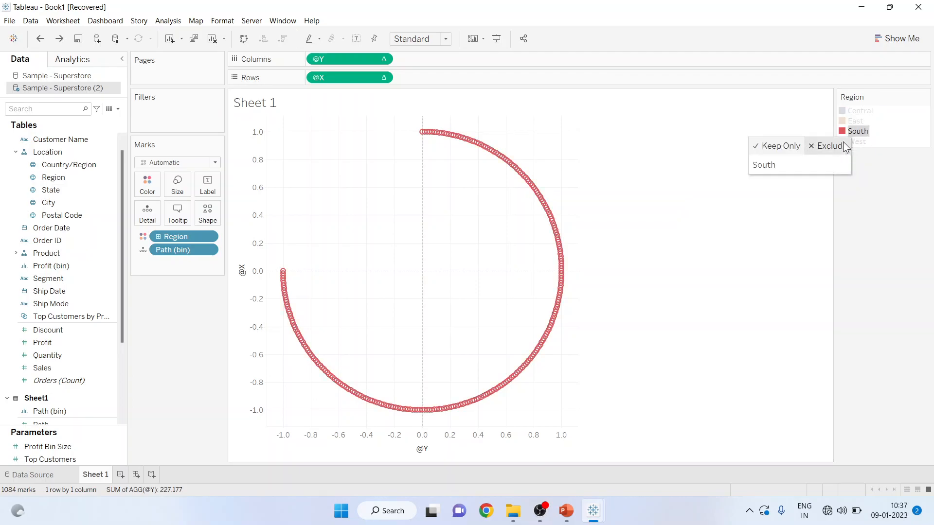
click(830, 145)
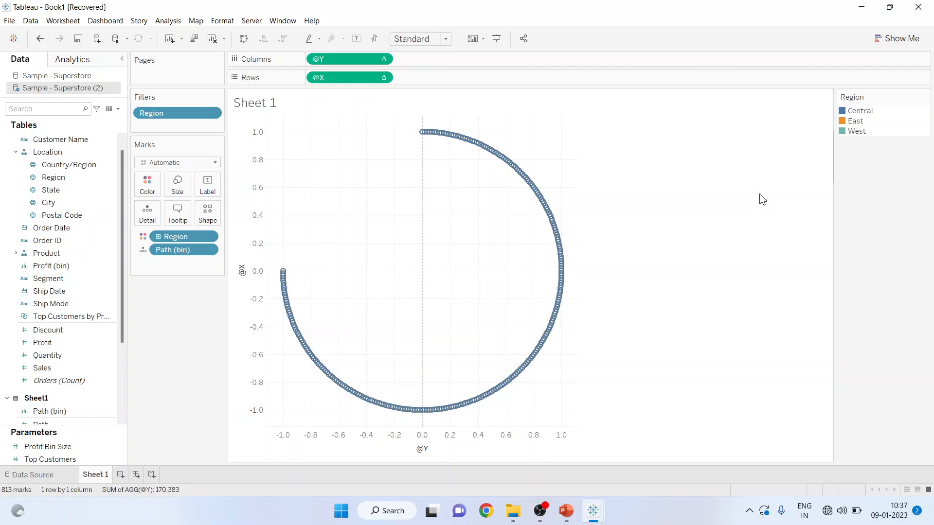
key(ctrl+z)
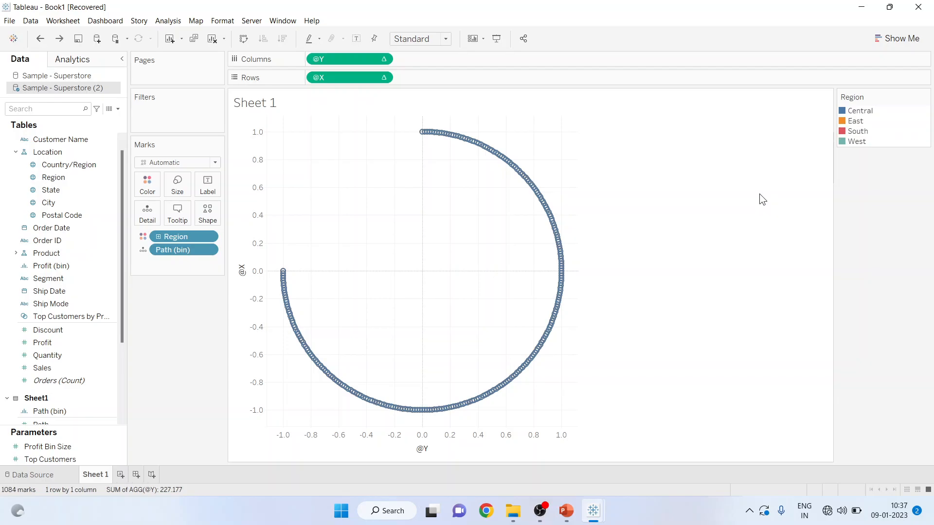
Change the mark type of the chart to Circle.
click(215, 162)
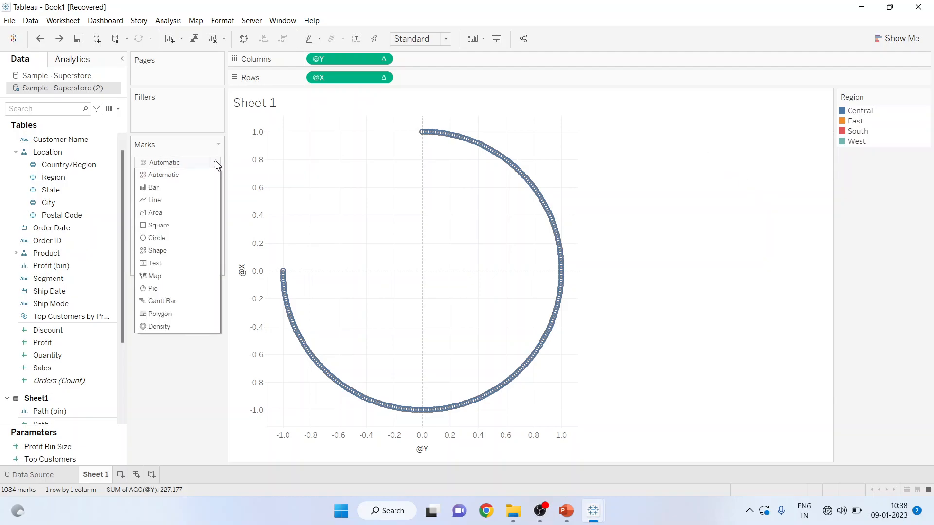
click(196, 241)
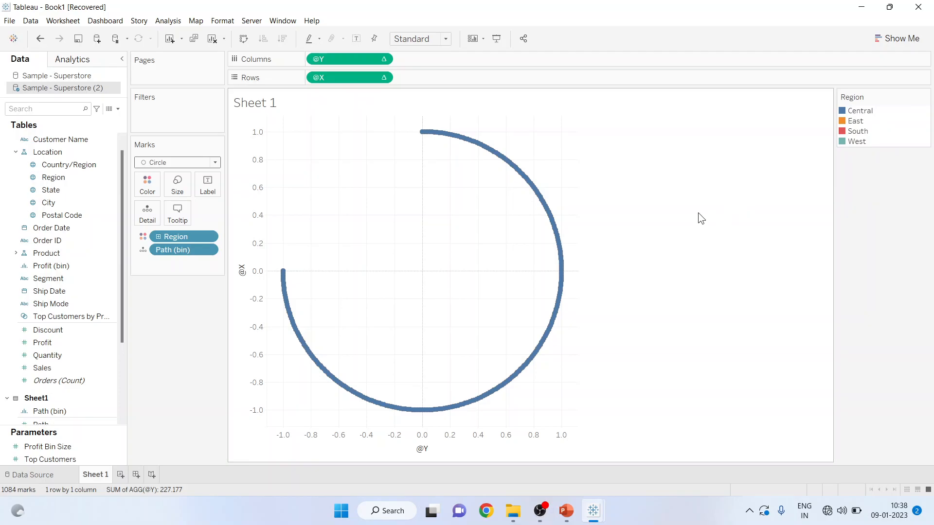
click(118, 108)
click(107, 120)
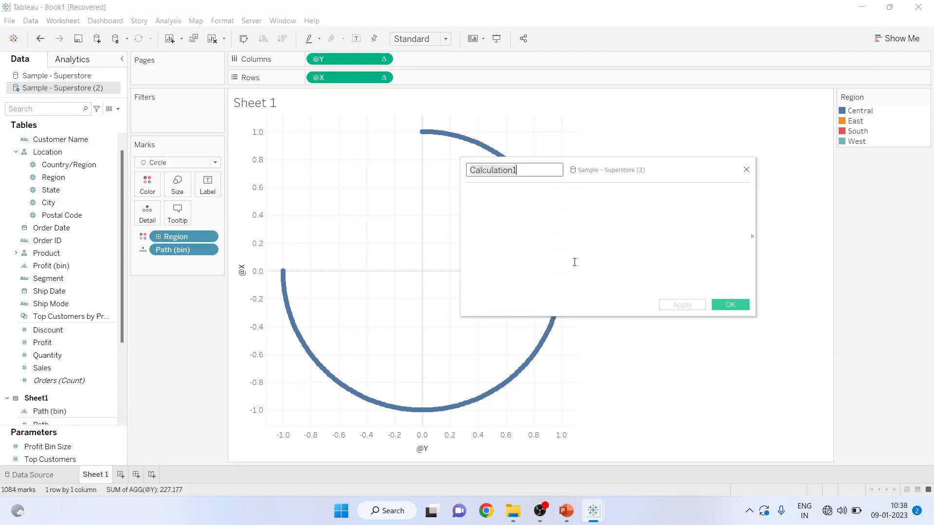
text(@)
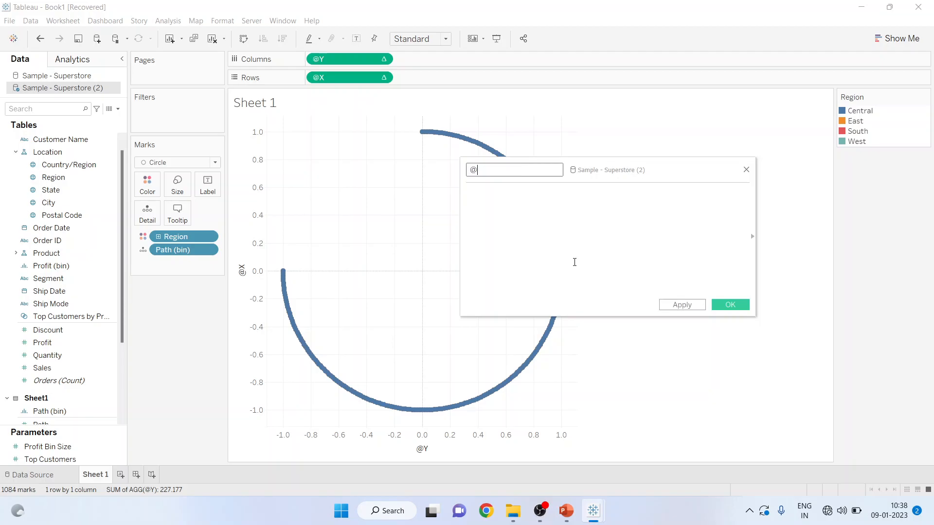
text(Sales)
click(520, 199)
text(windpw)
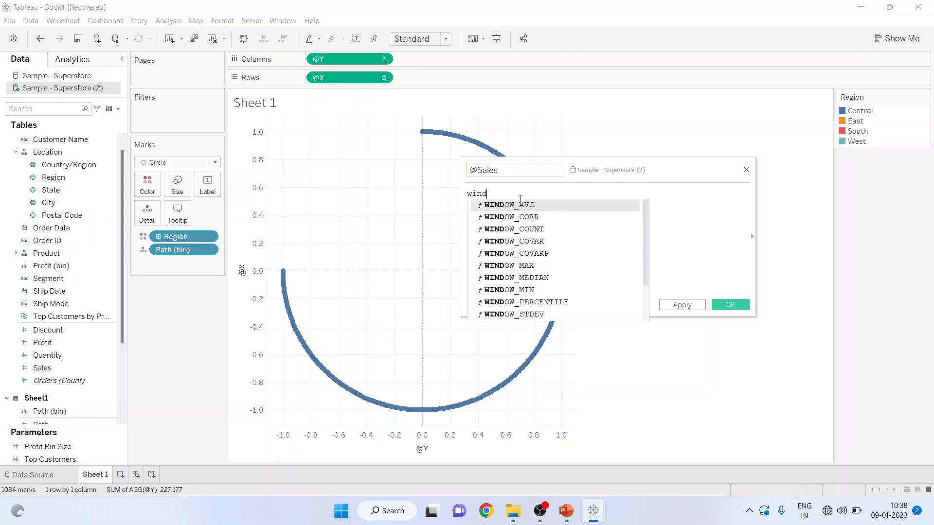
key(BackSpace)
key(BackSpace)
text(ow_)
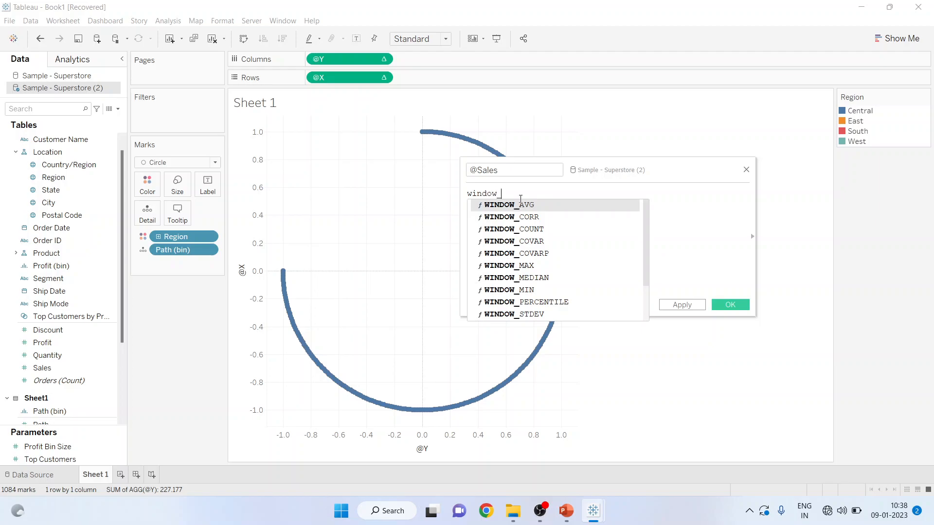
text(ma)
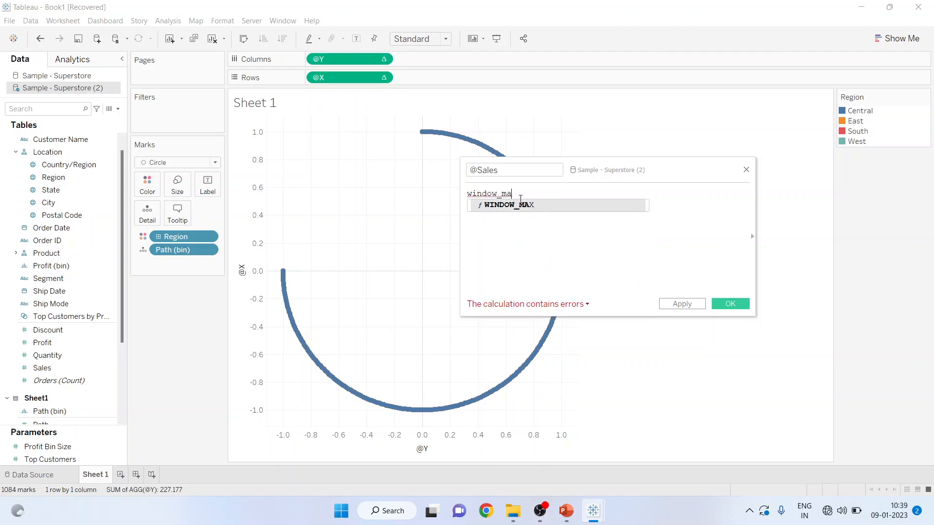
key(Return)
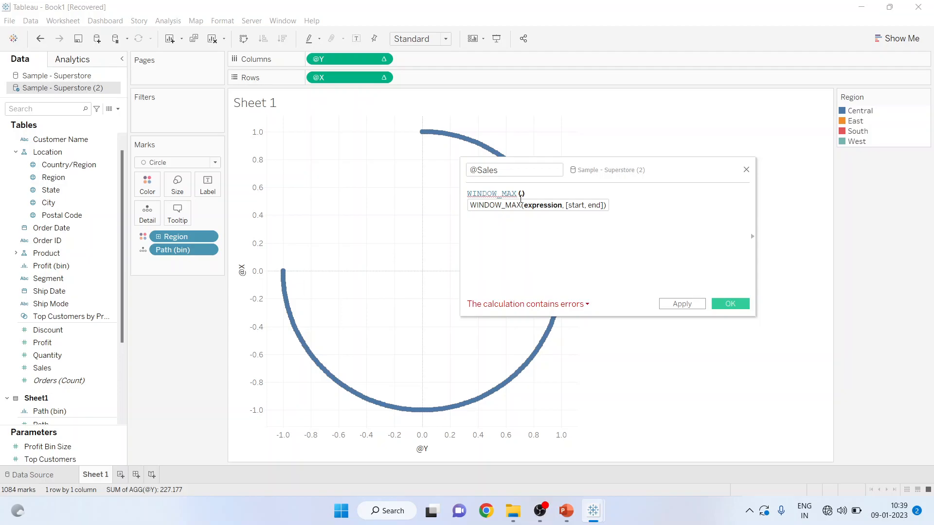
text(max)
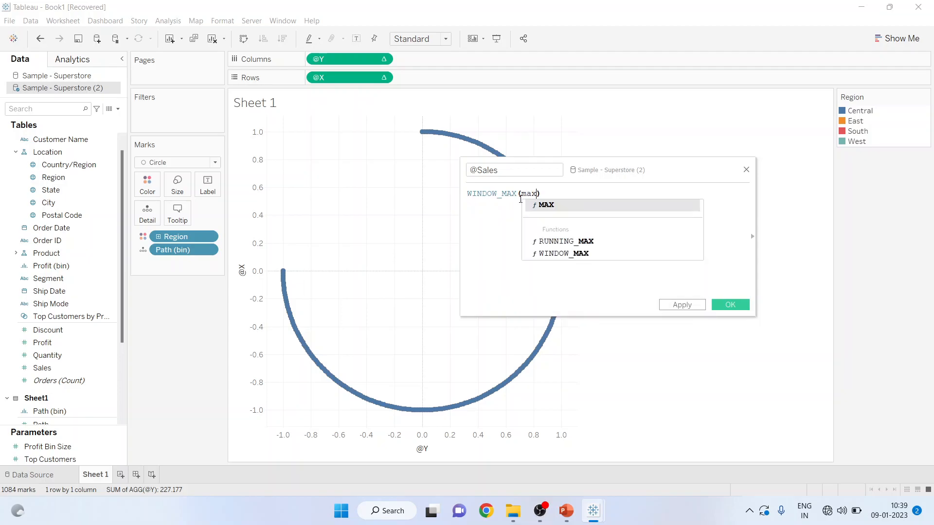
key(Return)
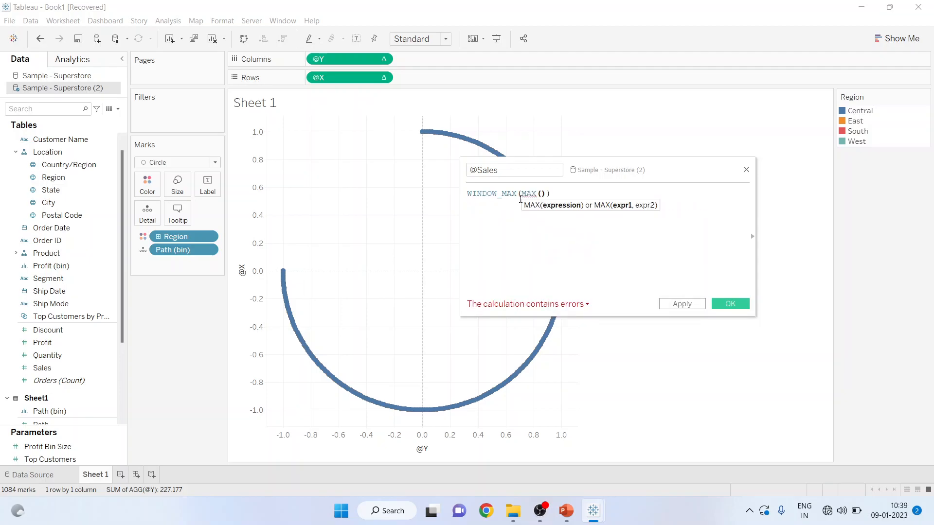
text(sale)
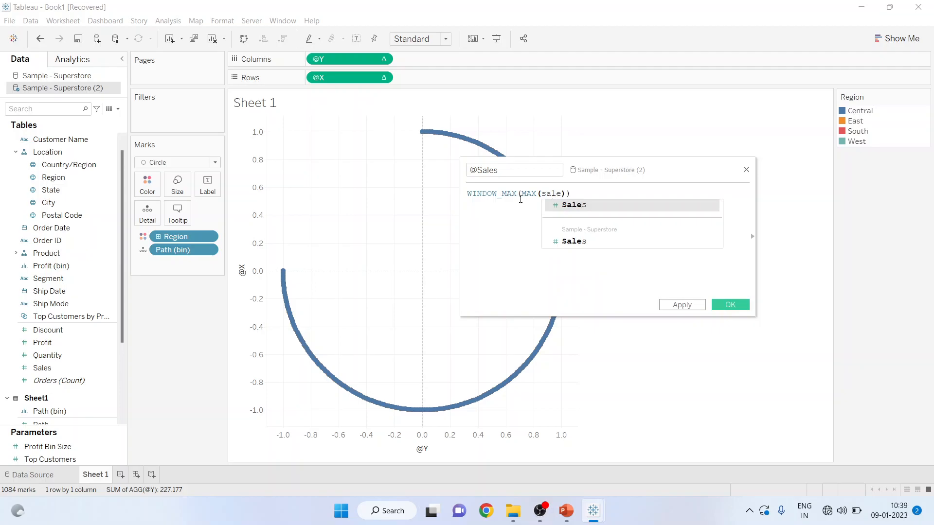
key(Return)
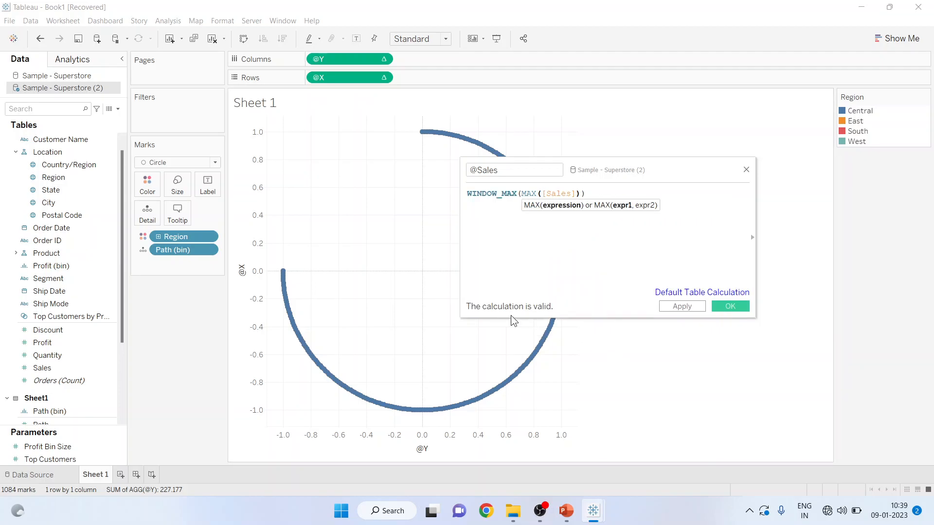
click(732, 305)
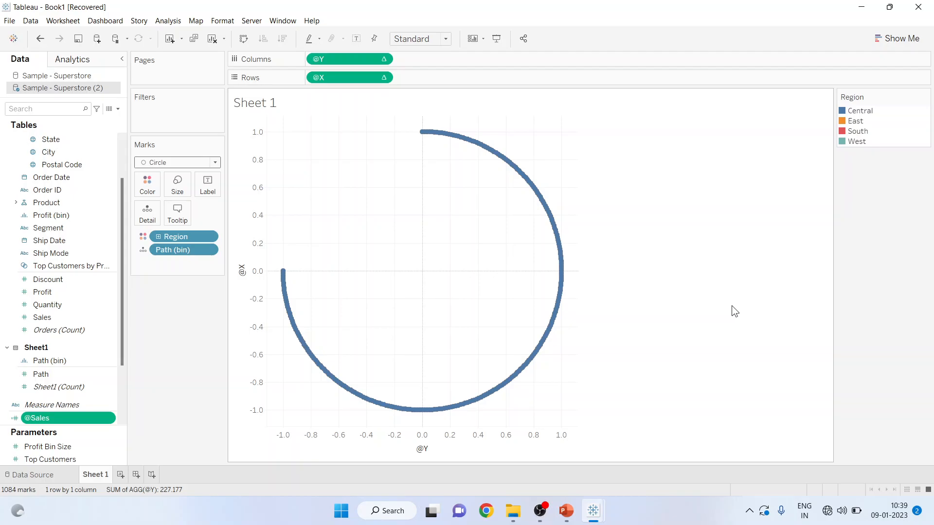
click(118, 110)
click(93, 118)
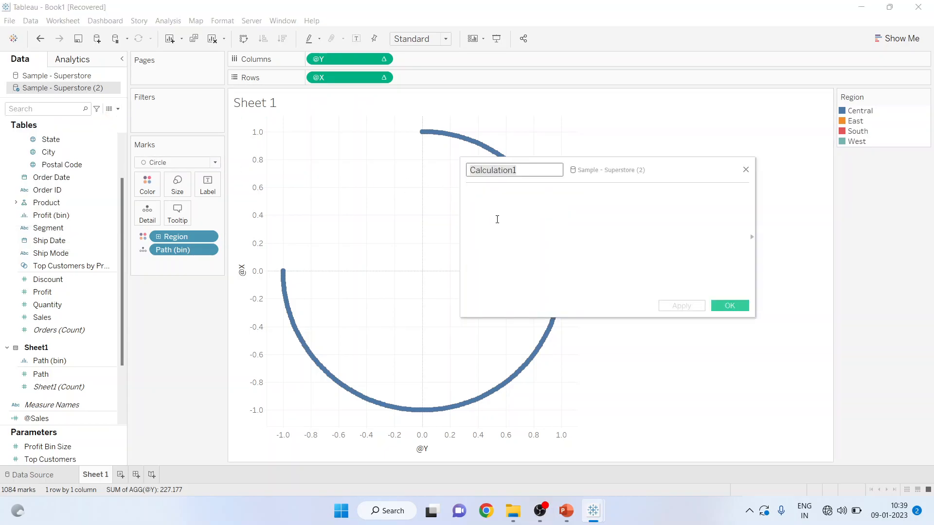
text(@Rank)
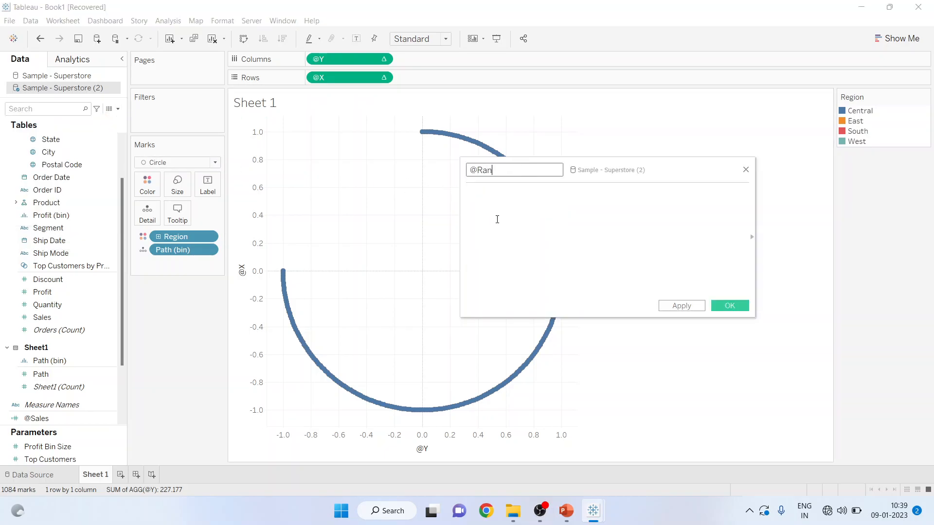
click(489, 198)
text(rank)
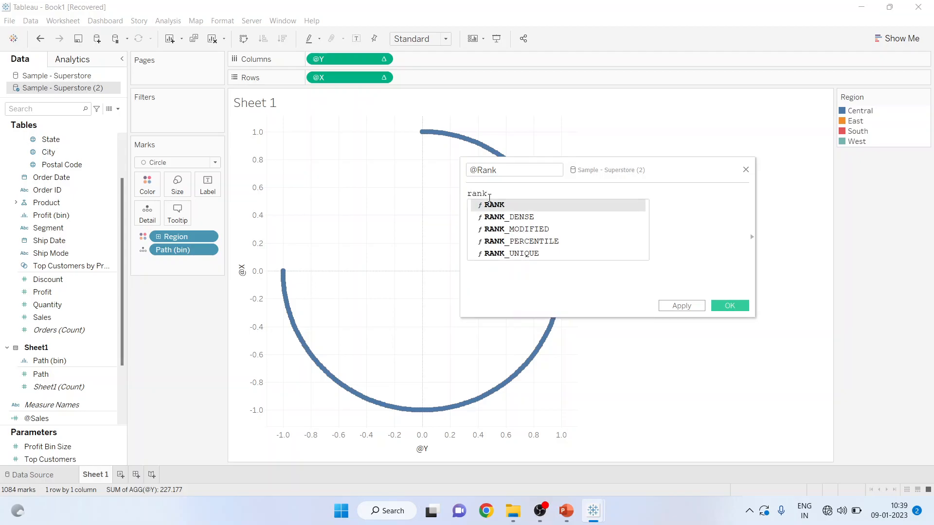
key(Down)
key(Down)
key(Down)
key(Down)
key(Return)
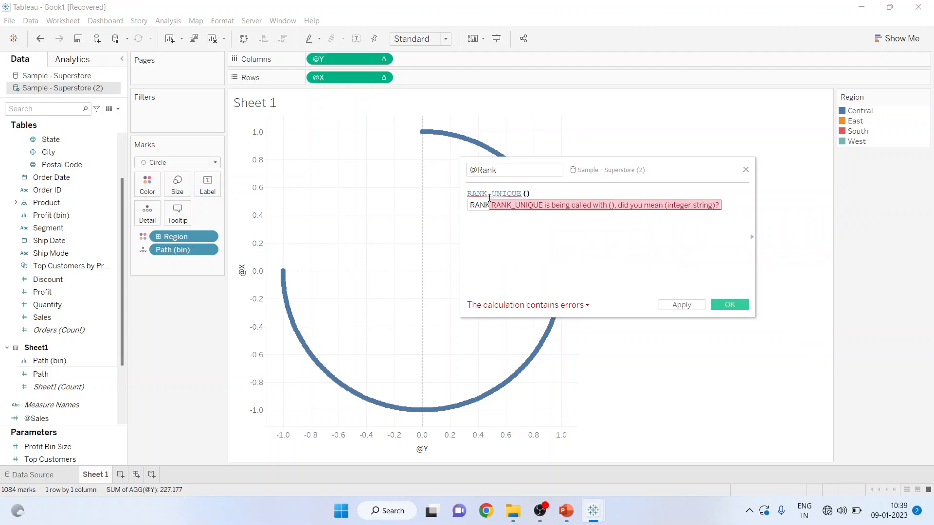
text(@s)
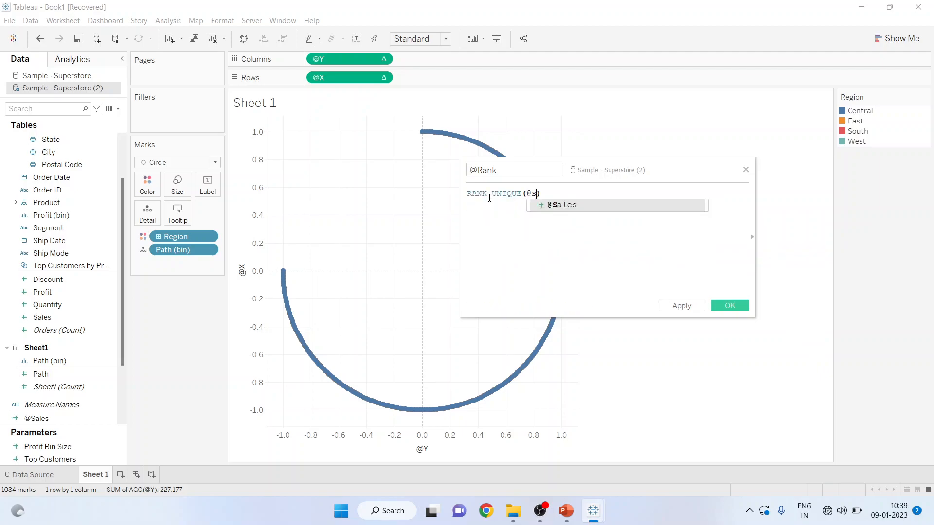
key(Return)
text(, )
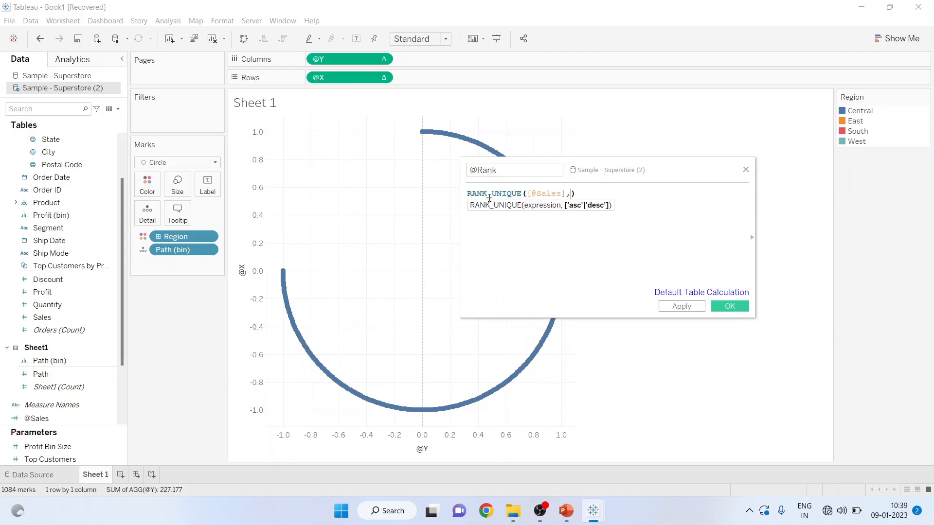
text('asc')
click(629, 200)
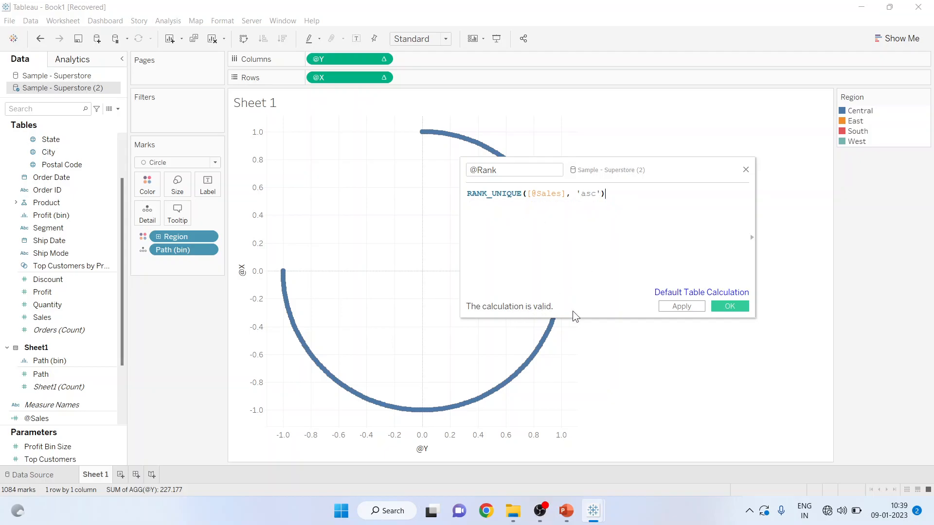
click(730, 307)
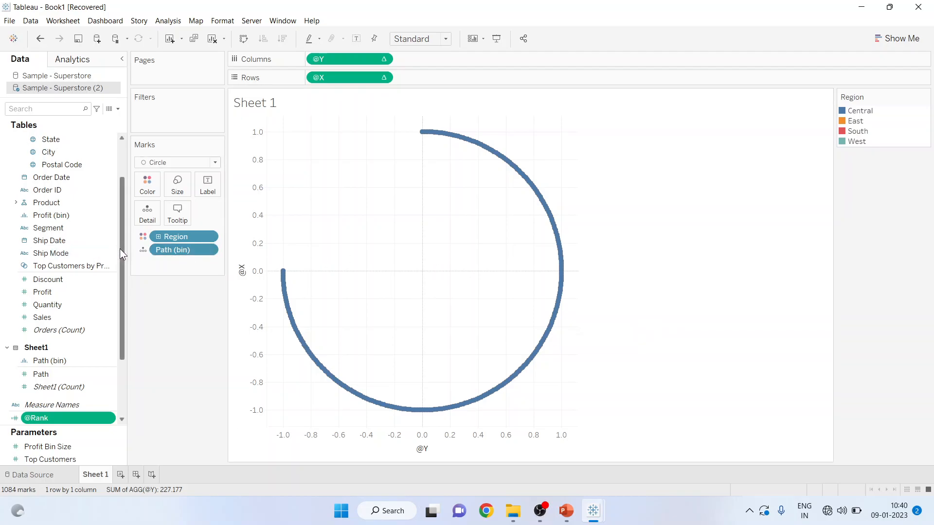
drag(120, 247, 120, 293)
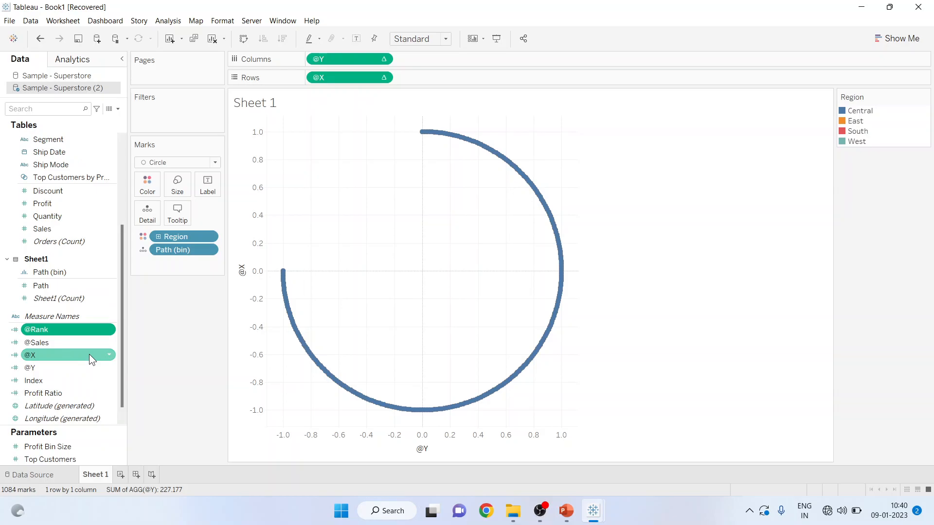
right_click(110, 367)
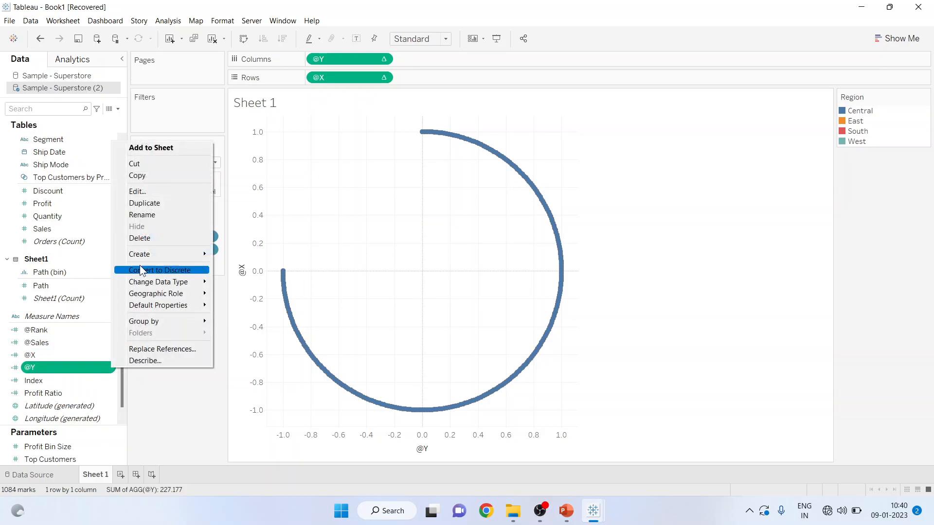
click(153, 193)
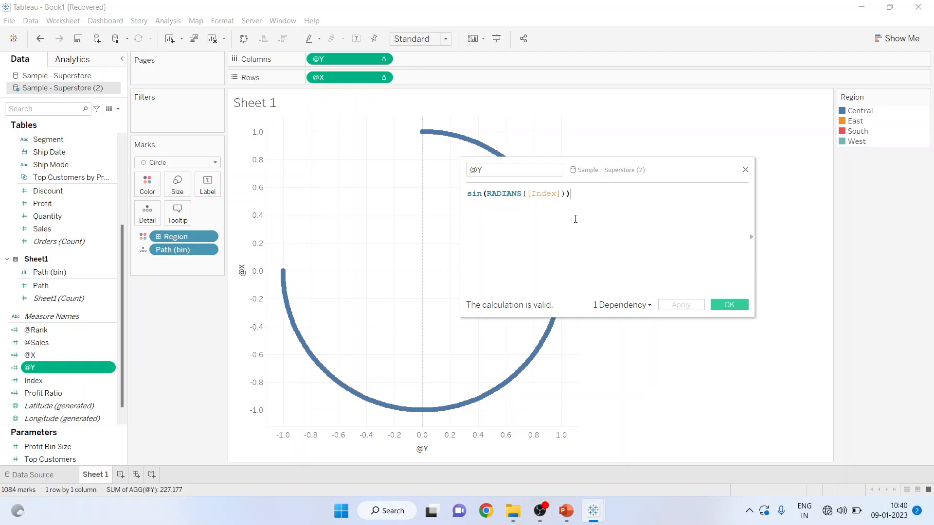
text(*)
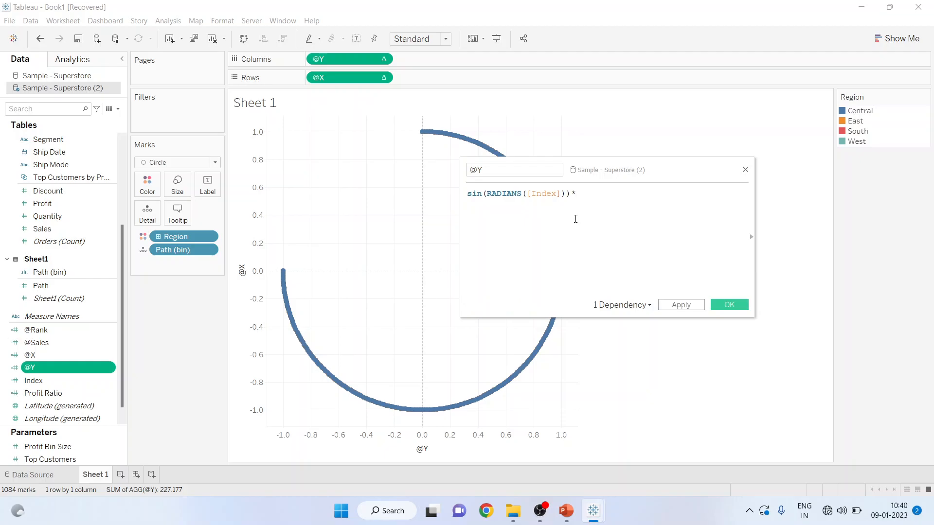
text(@)
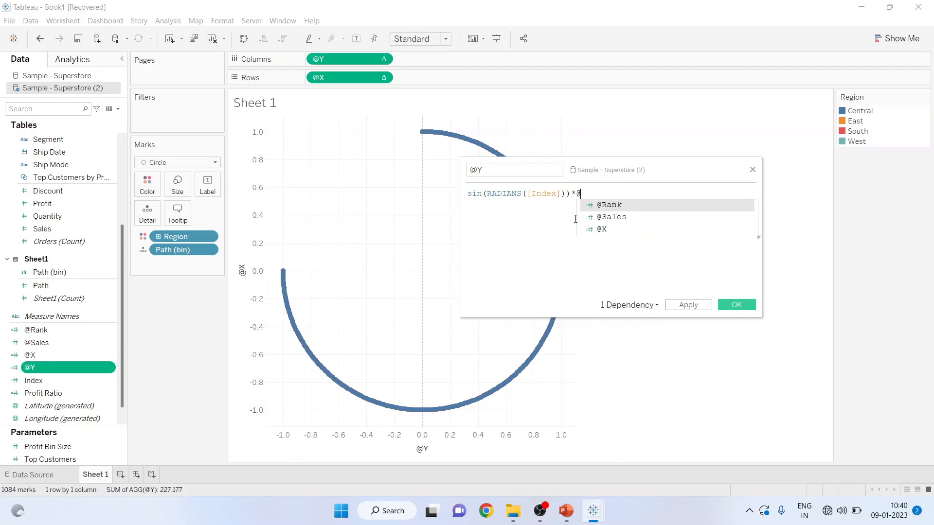
key(Return)
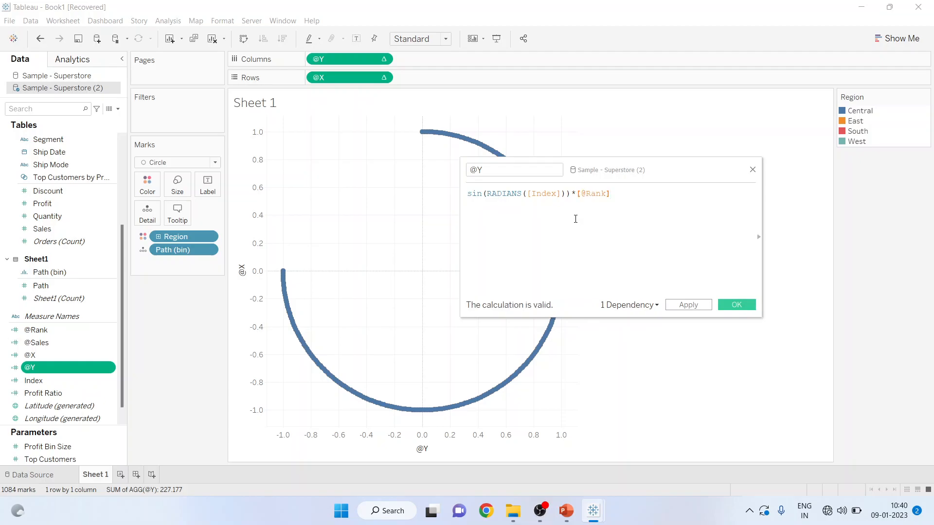
click(735, 308)
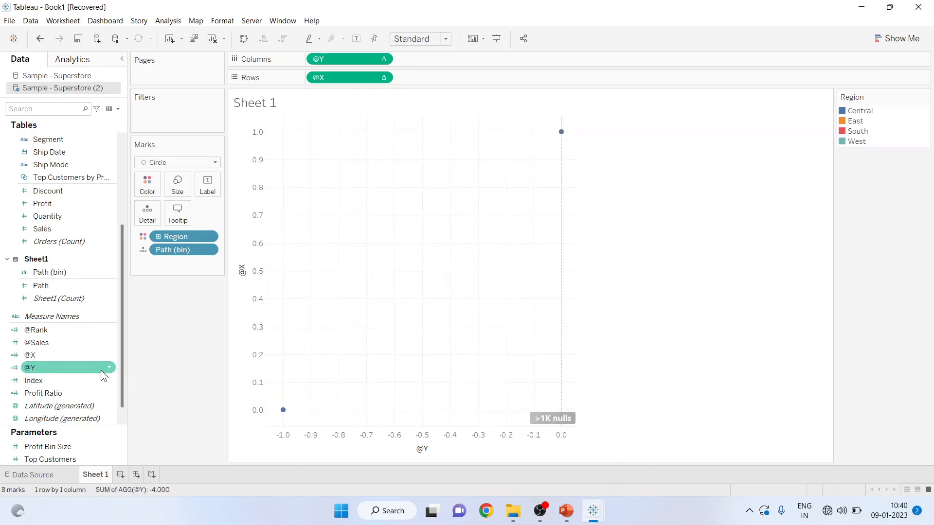
right_click(107, 354)
click(152, 177)
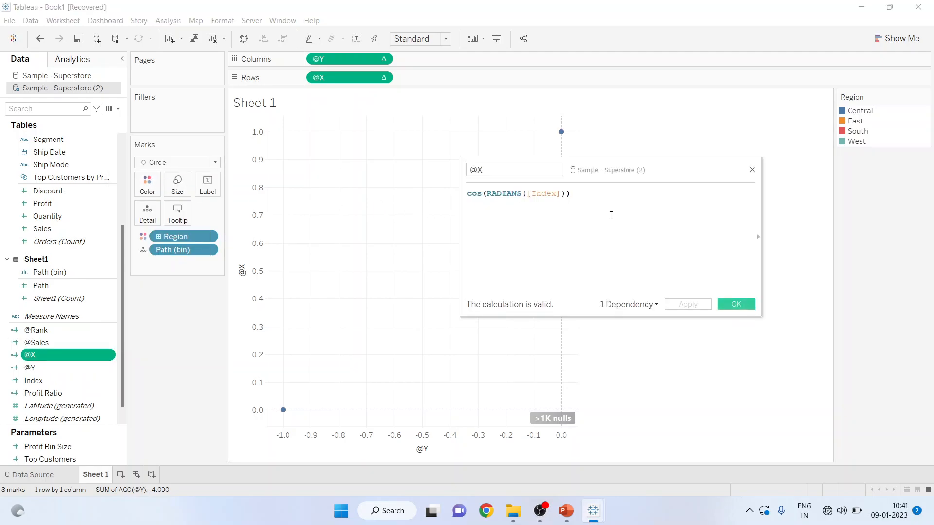
text(*@)
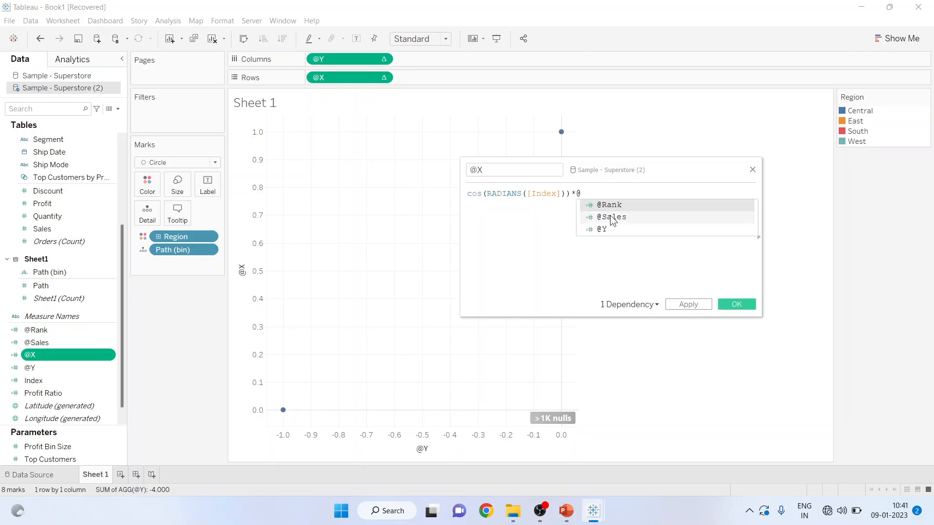
click(612, 207)
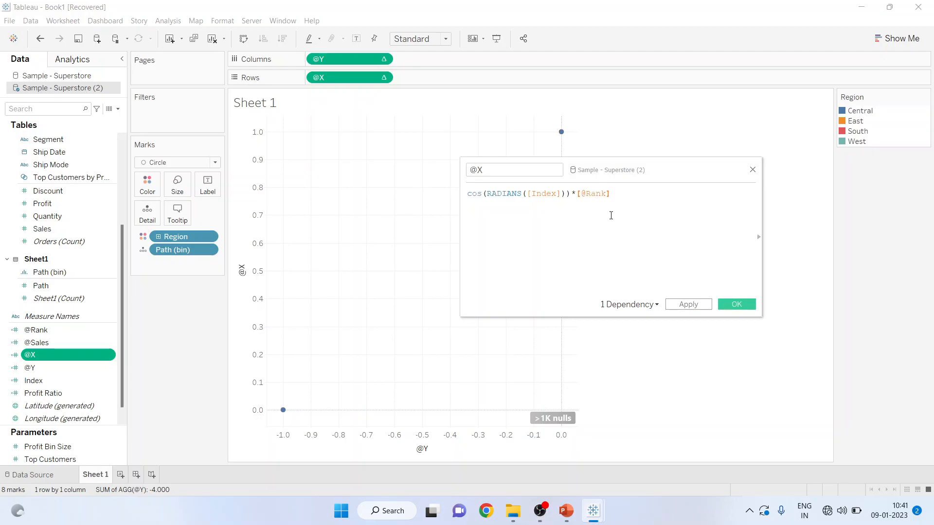
click(735, 308)
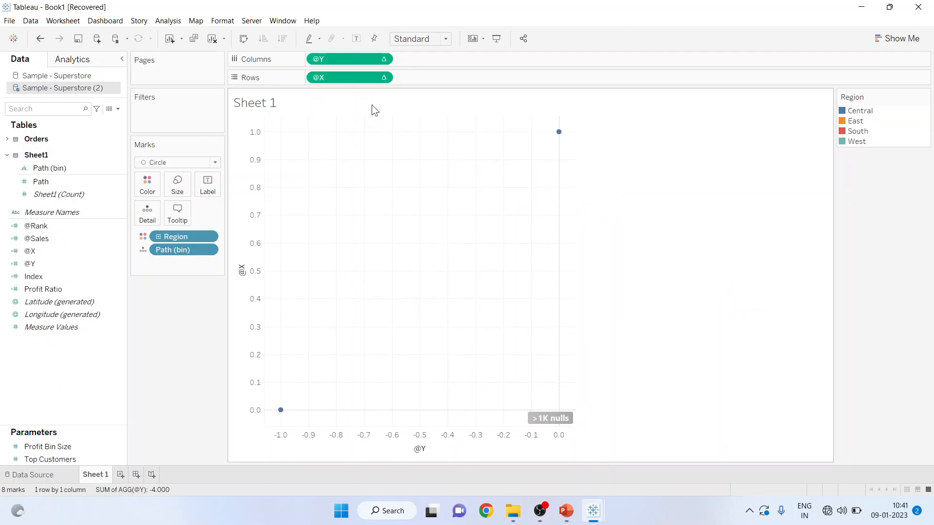
click(383, 58)
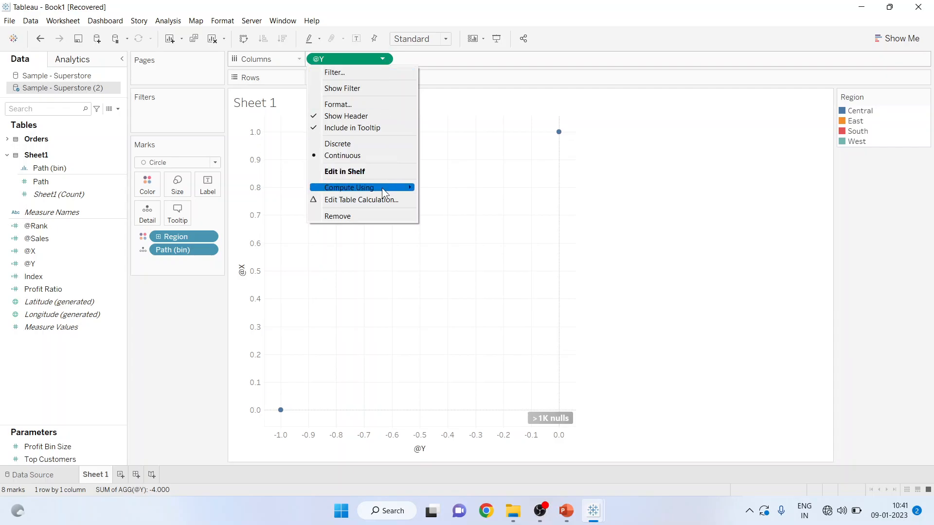
click(381, 201)
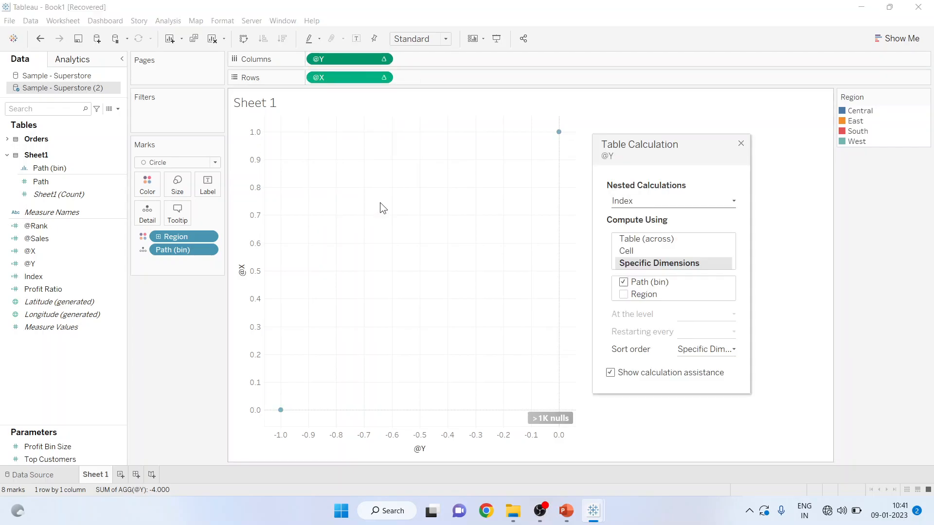
click(733, 201)
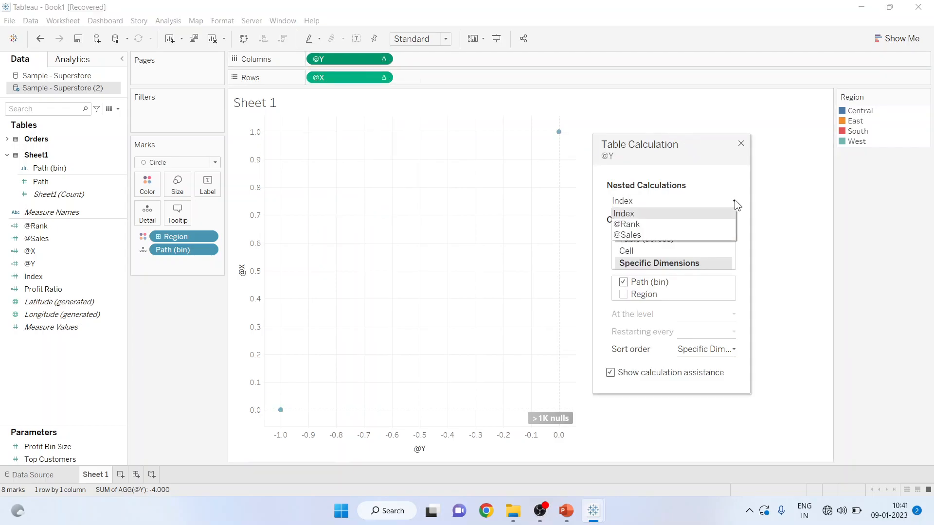
click(654, 224)
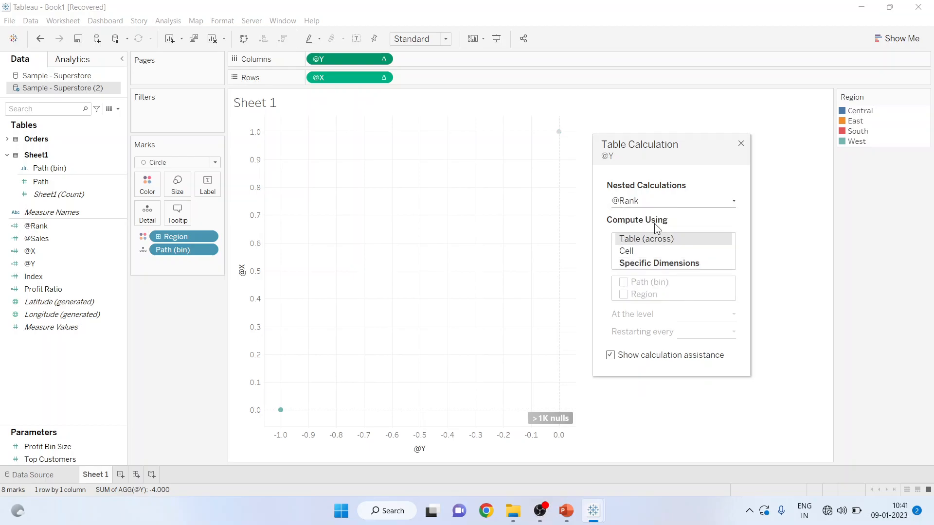
click(659, 264)
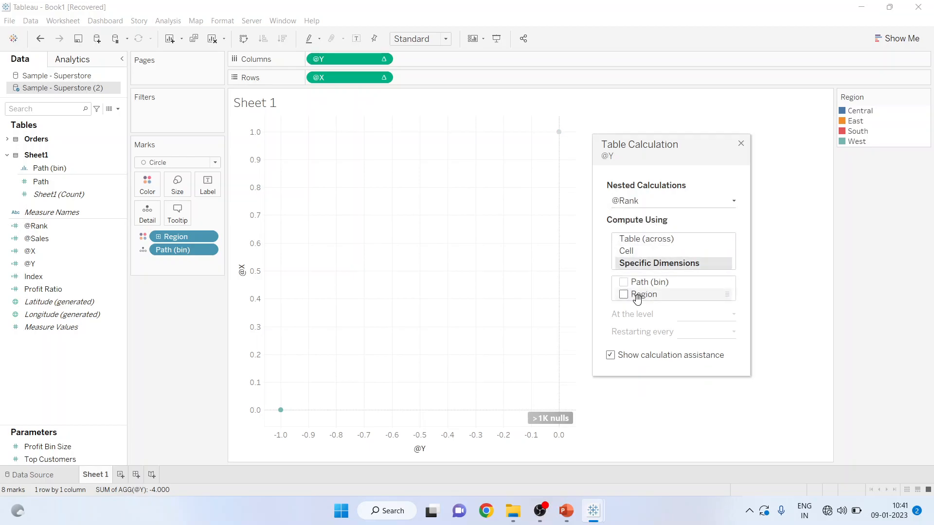
click(624, 294)
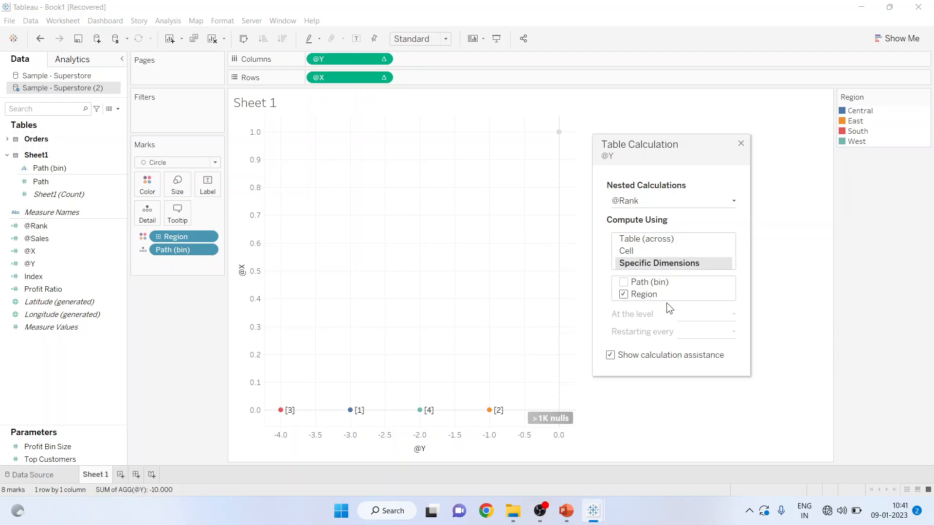
click(735, 201)
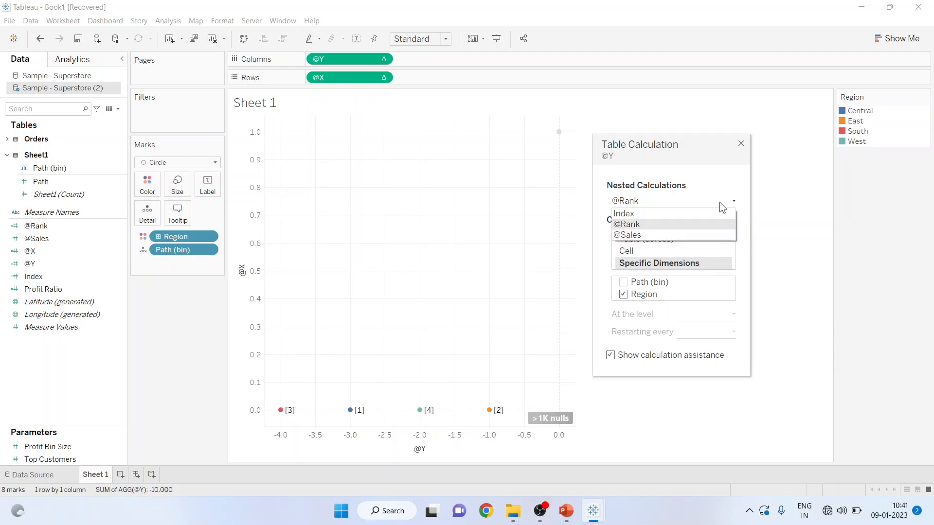
click(693, 236)
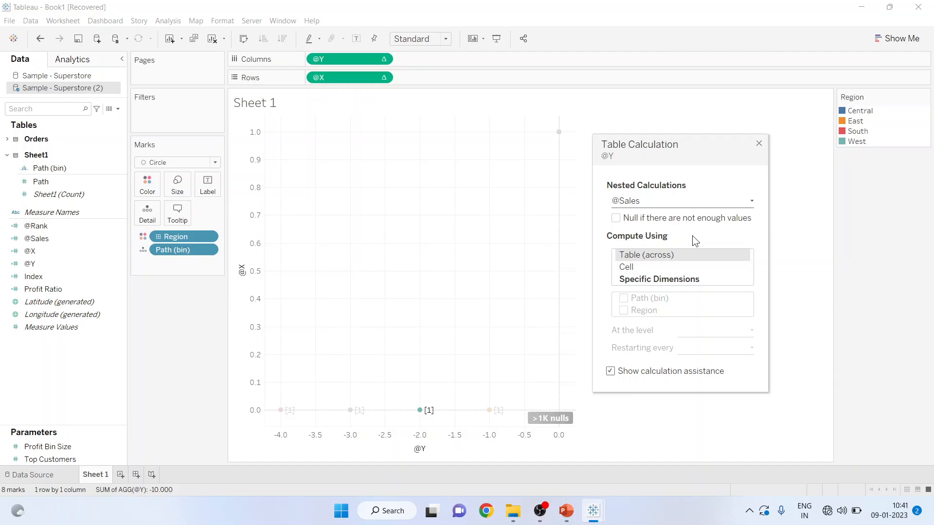
click(647, 283)
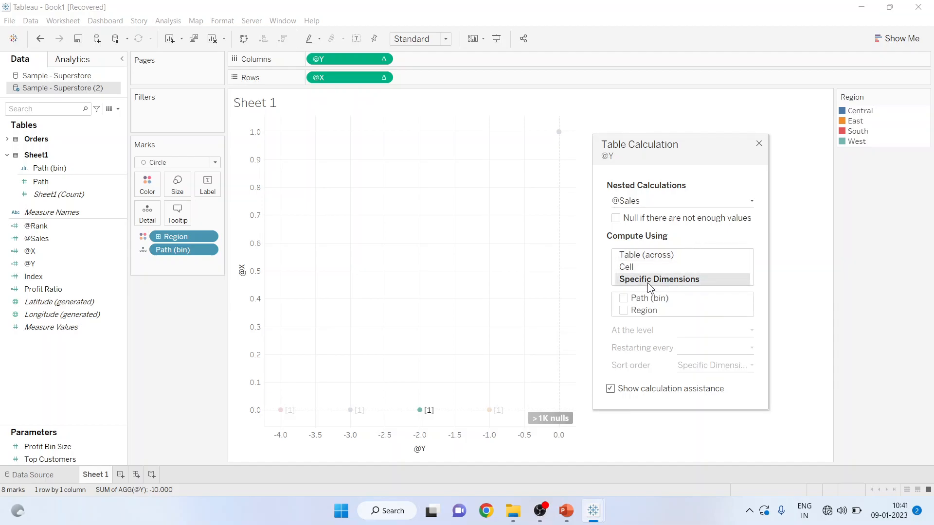
click(624, 299)
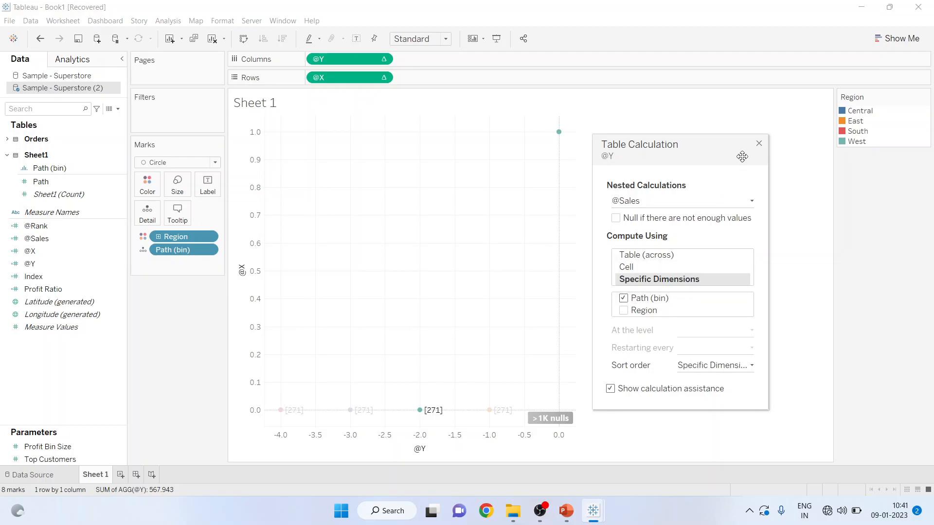
click(759, 144)
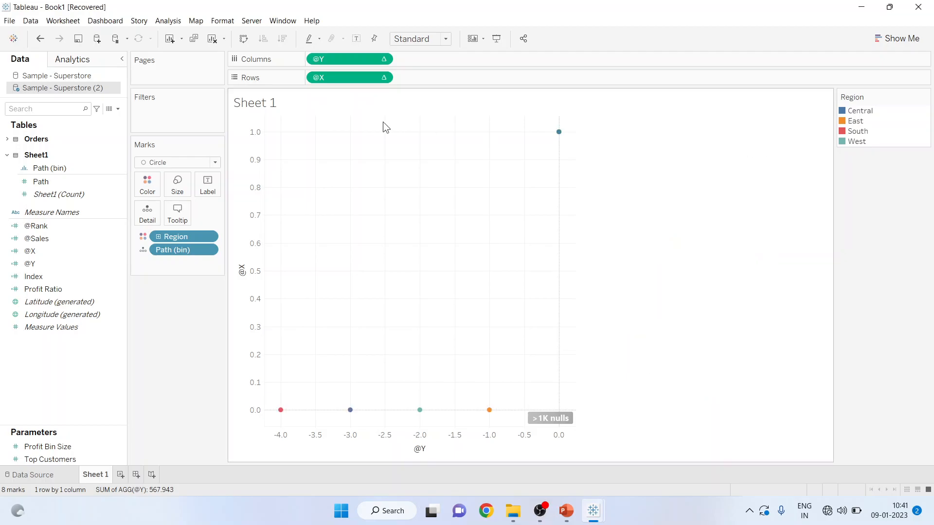
click(384, 78)
click(387, 217)
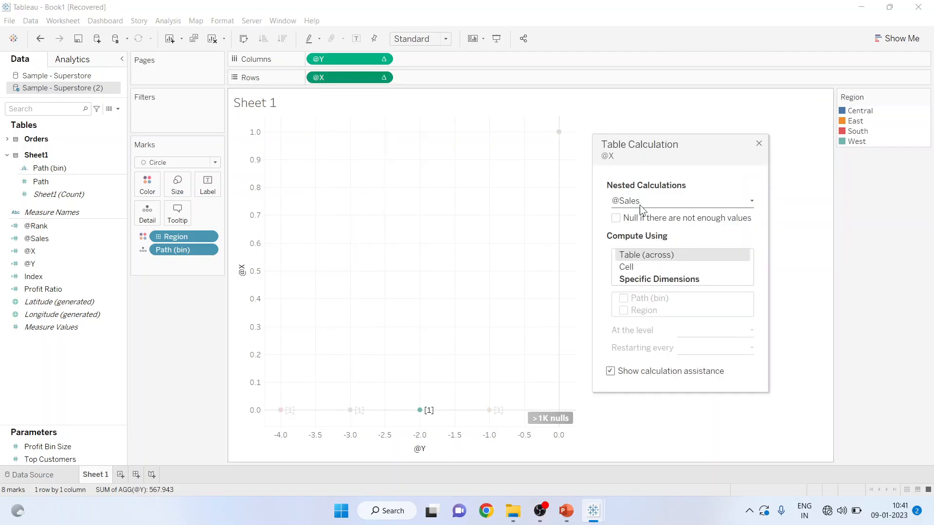
click(751, 200)
click(710, 224)
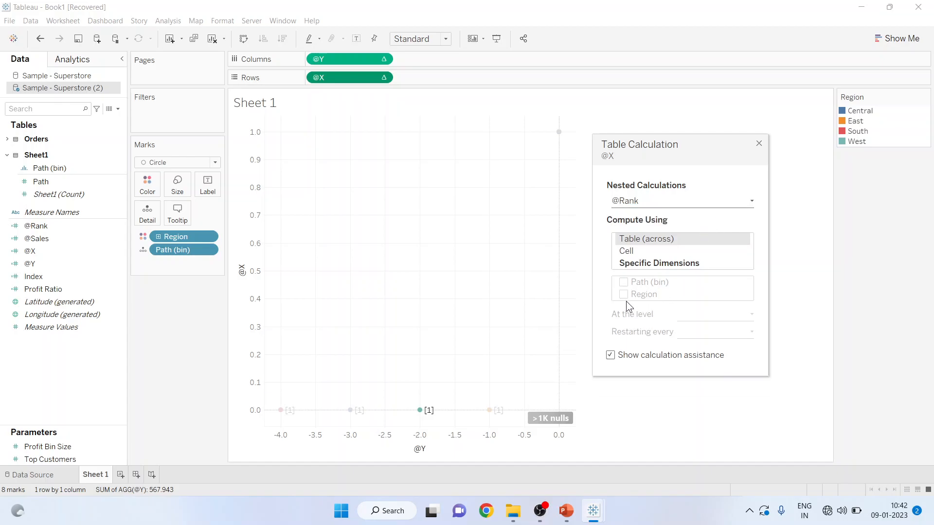
click(638, 264)
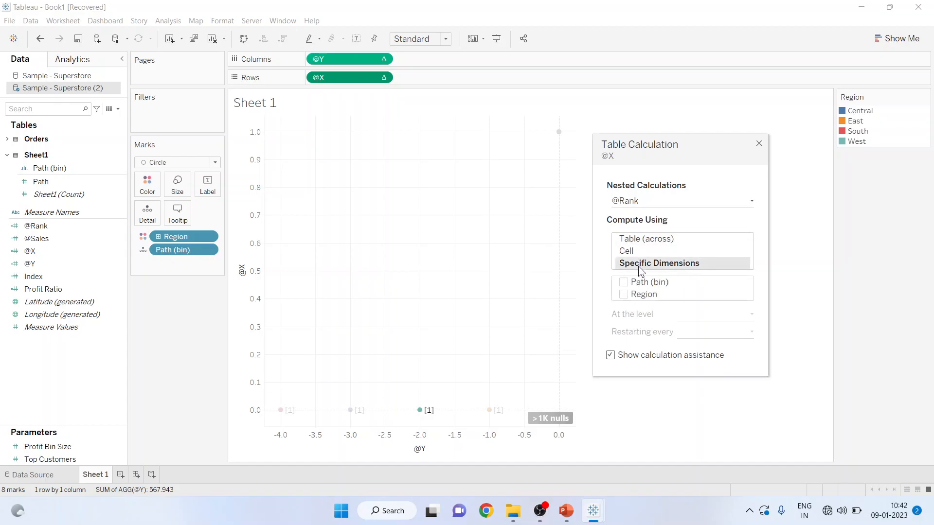
click(625, 295)
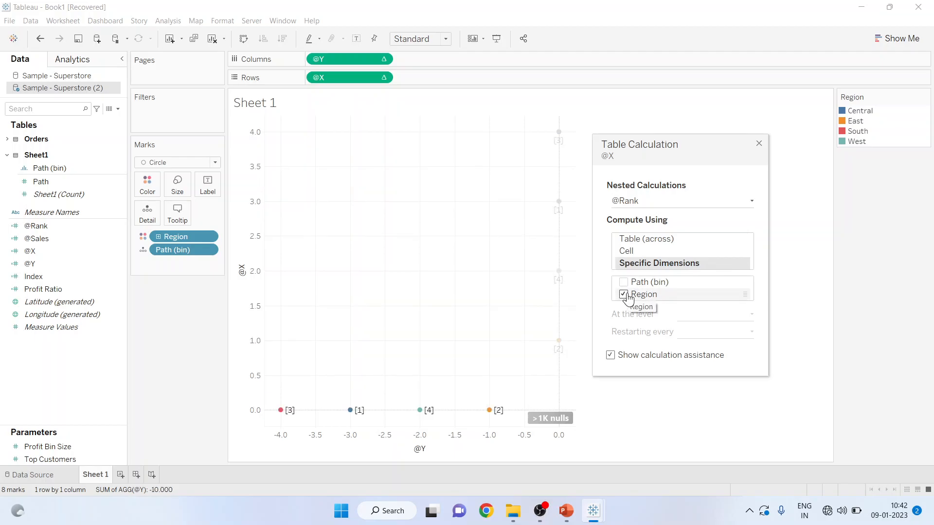
click(752, 200)
click(705, 230)
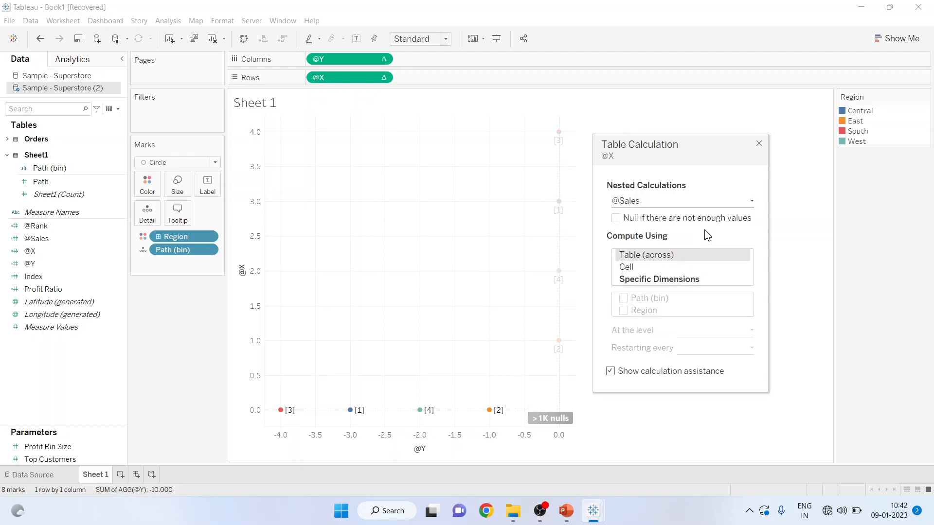
click(673, 277)
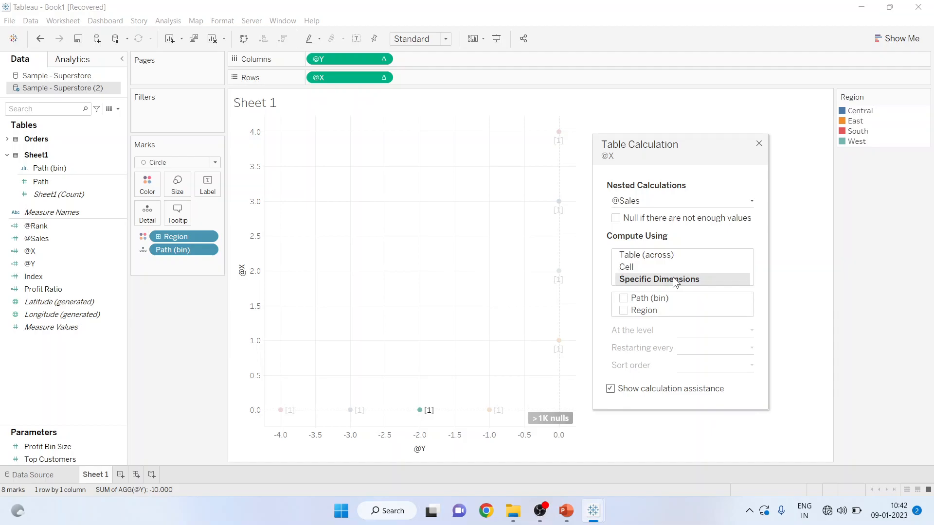
click(623, 299)
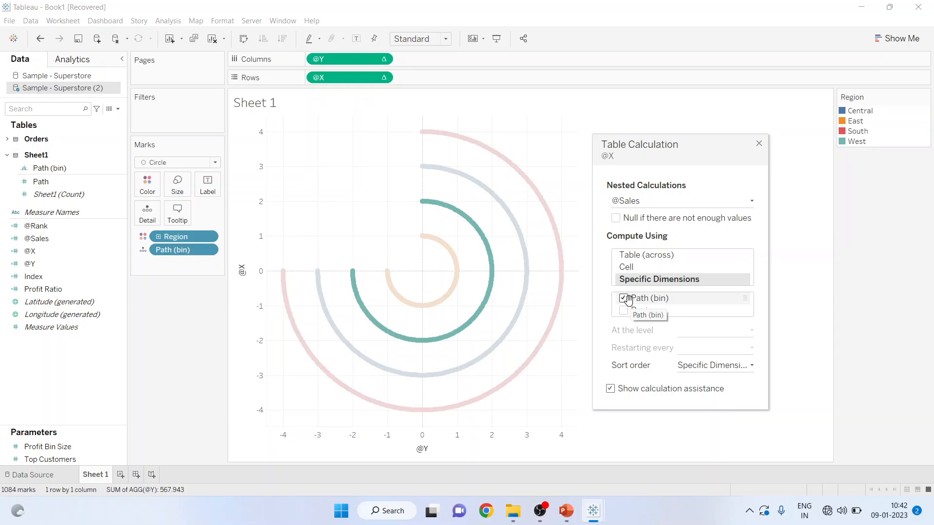
click(759, 143)
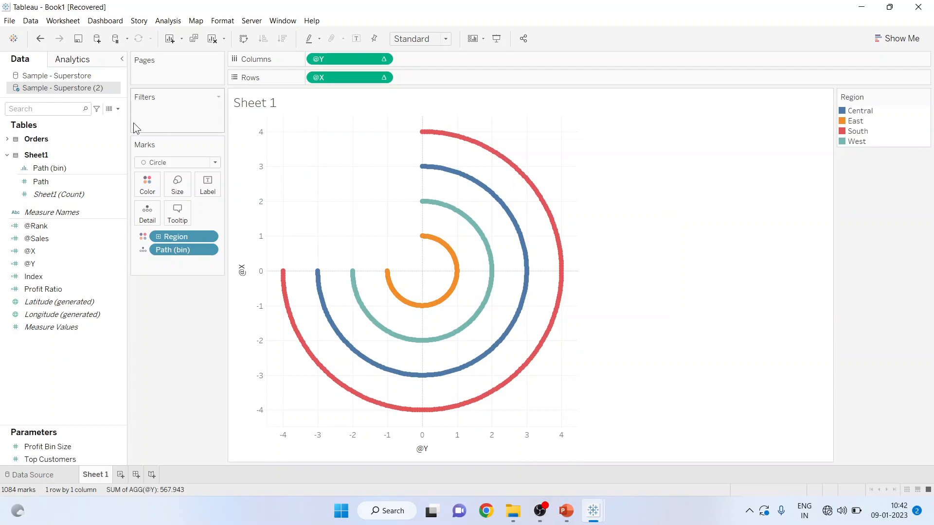
click(118, 108)
click(108, 120)
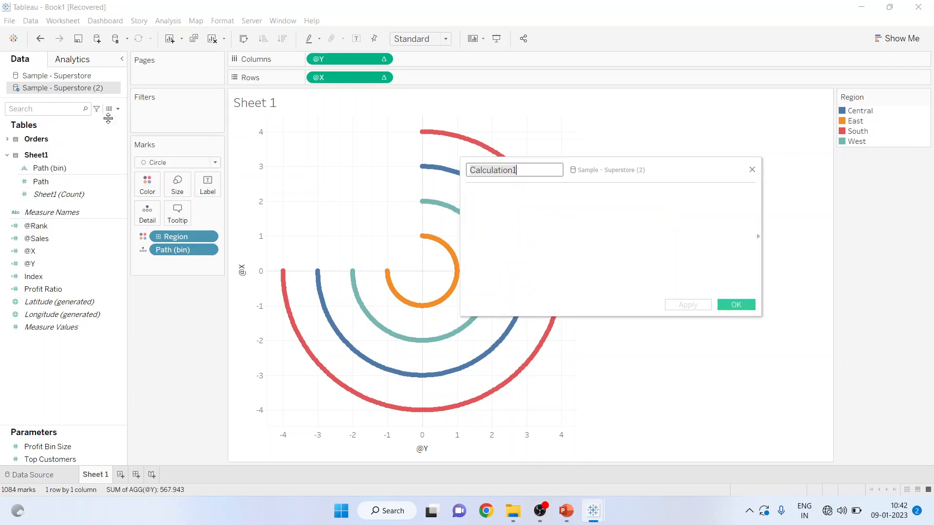
text(@Max)
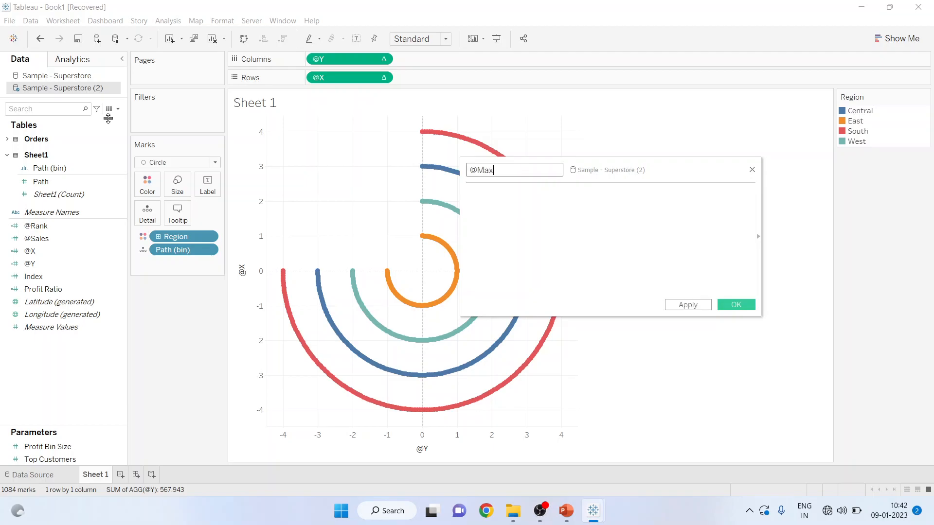
text(Sales)
click(498, 201)
text(win)
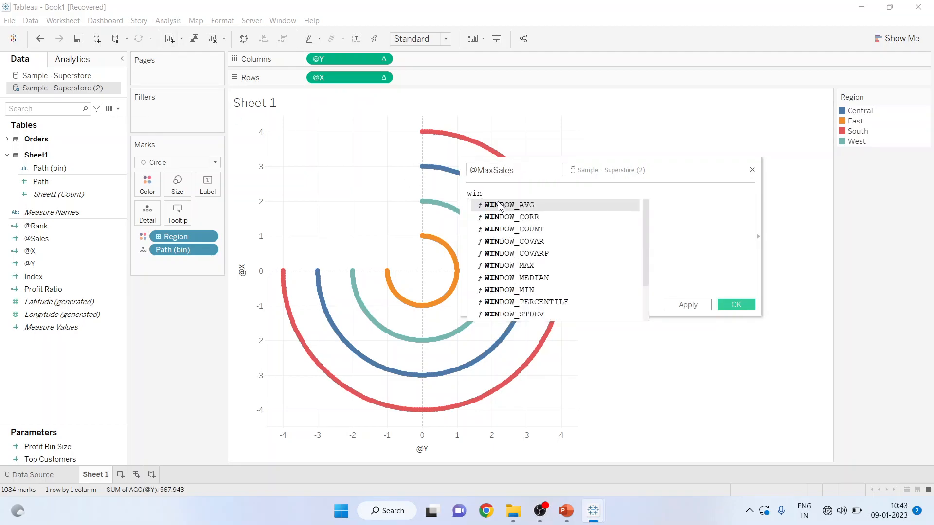
text(dow_)
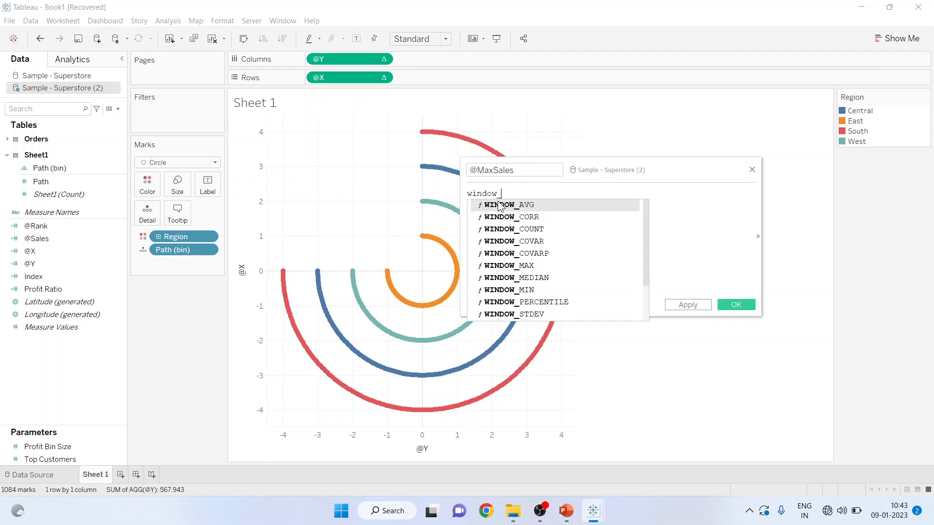
text(max)
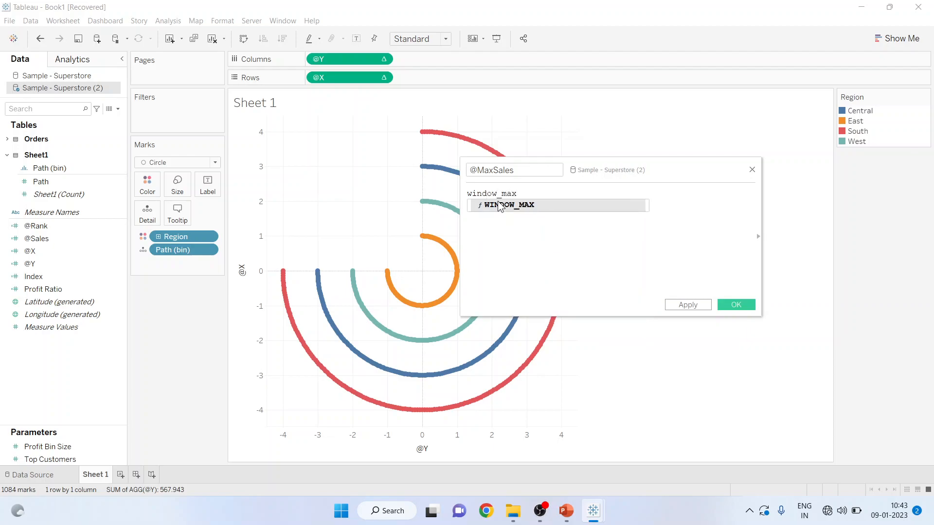
key(Return)
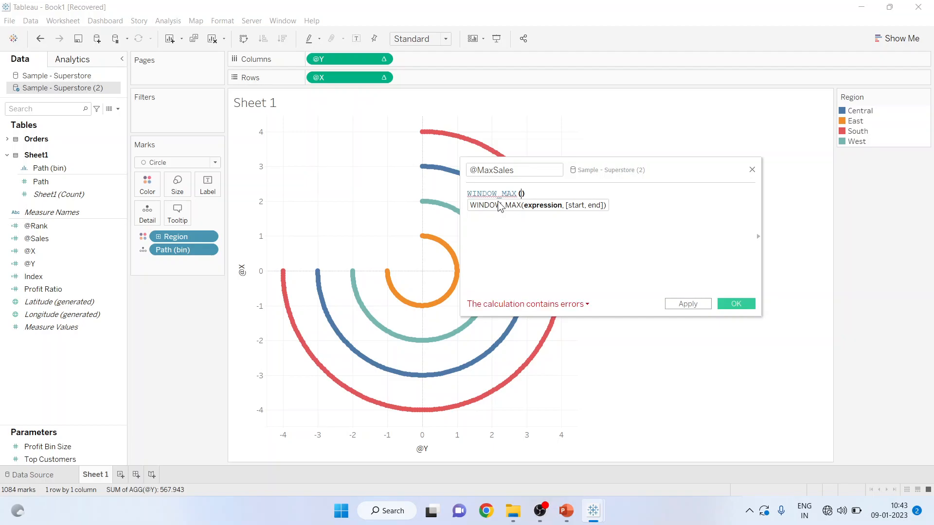
text(max)
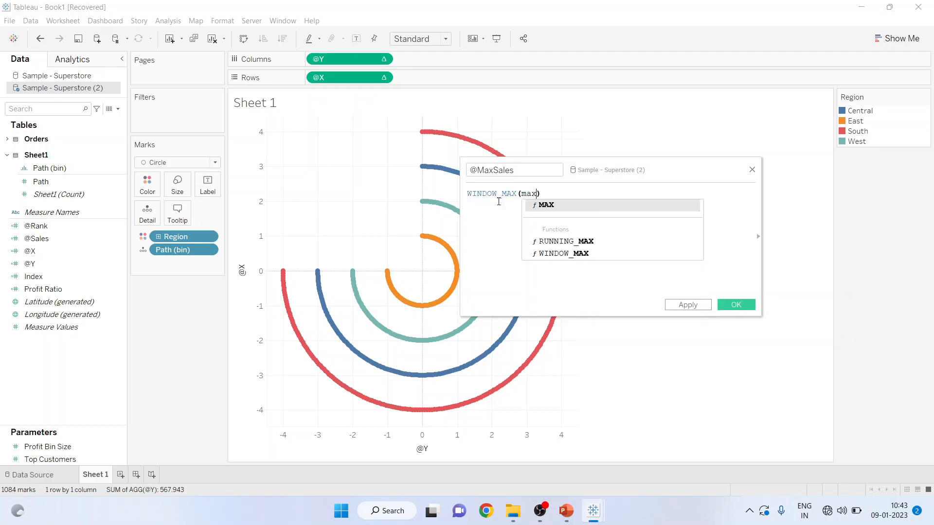
key(Return)
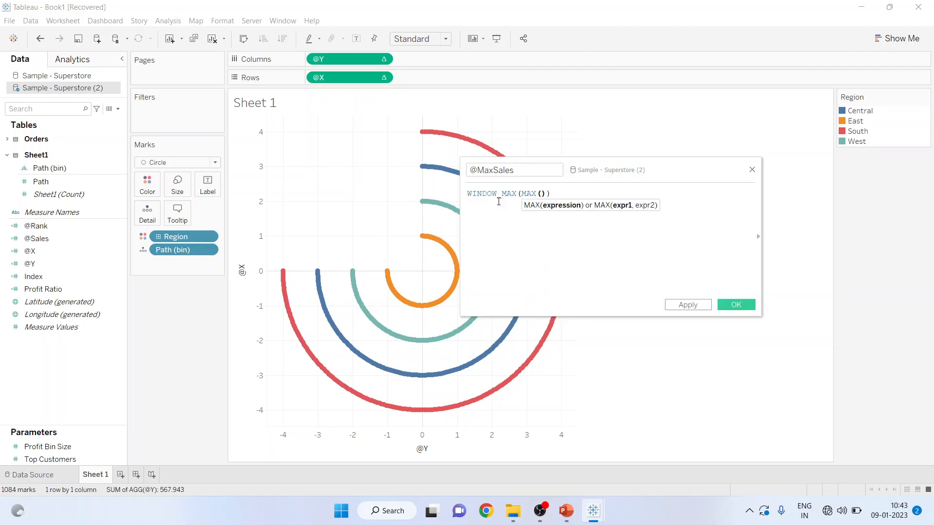
text(s)
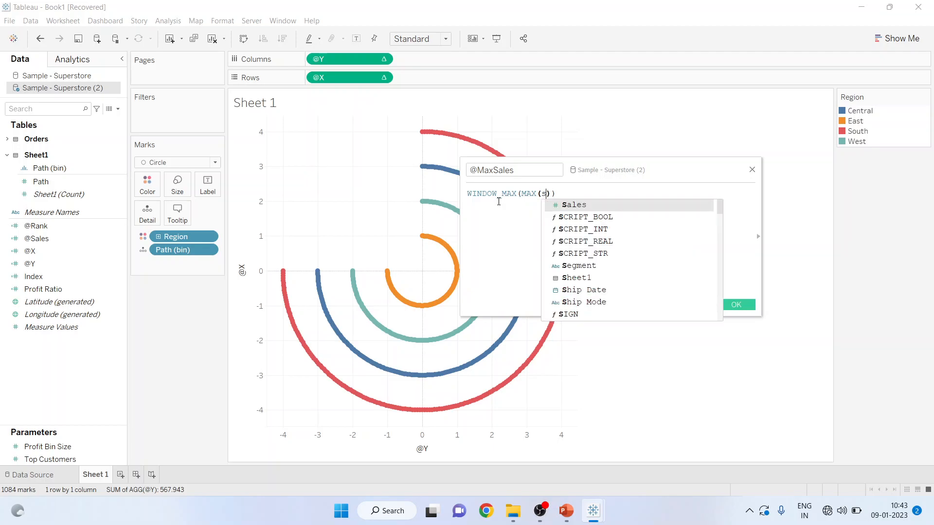
text(a)
key(Return)
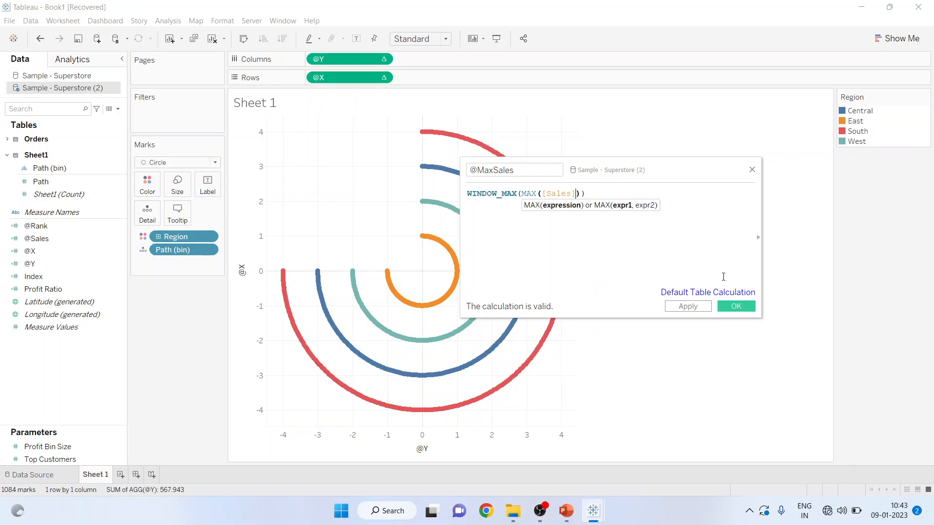
click(736, 308)
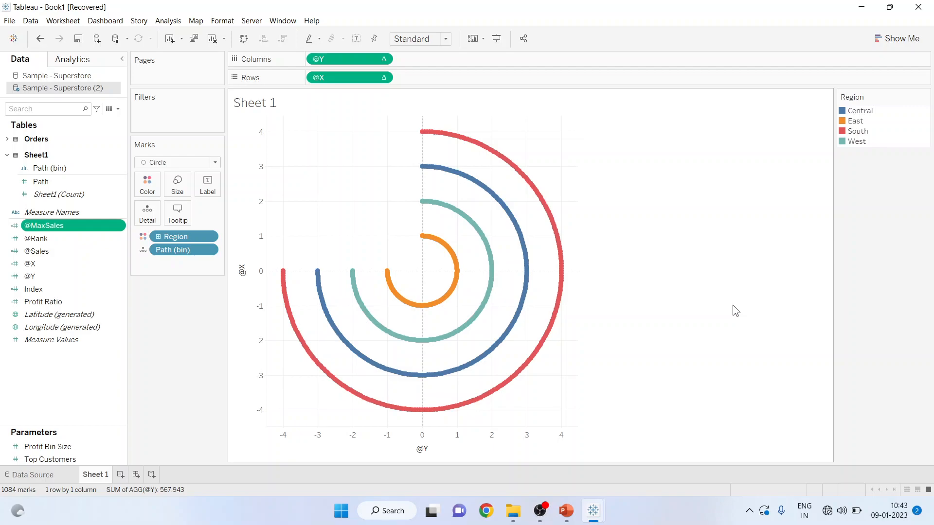
click(117, 111)
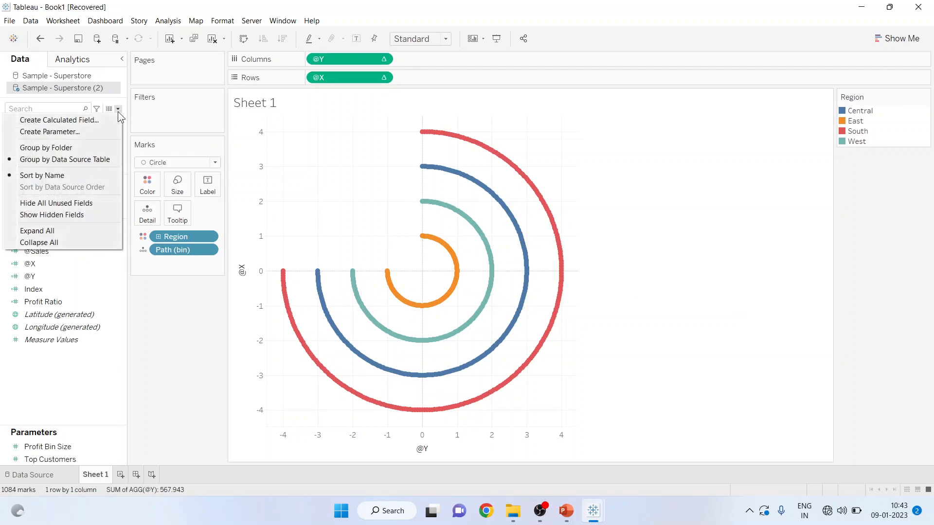
click(103, 120)
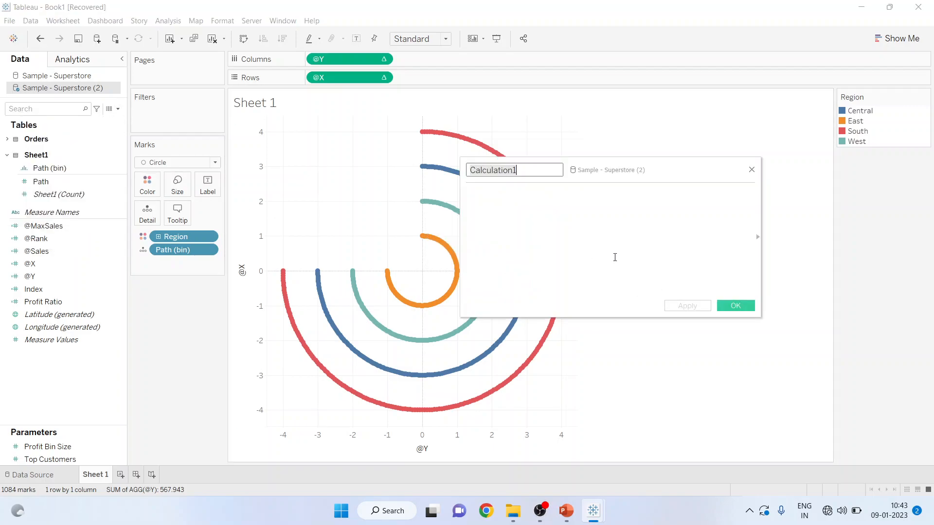
text(@Per)
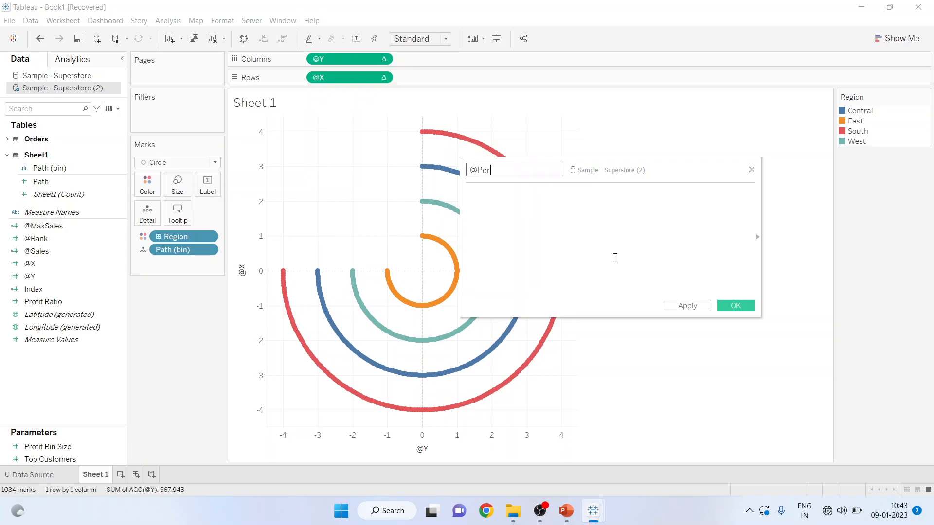
text(centage)
click(513, 208)
text([s)
key(Return)
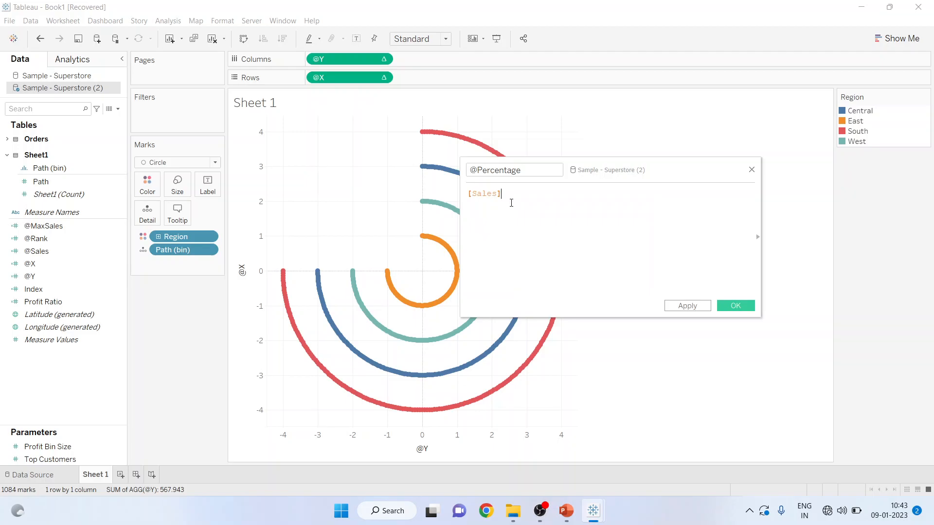
text(/maz)
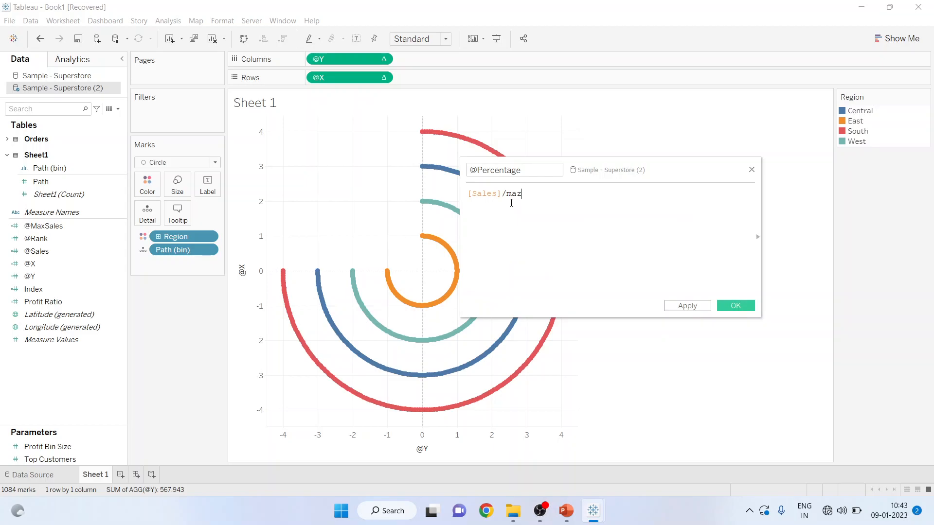
key(BackSpace)
text(x)
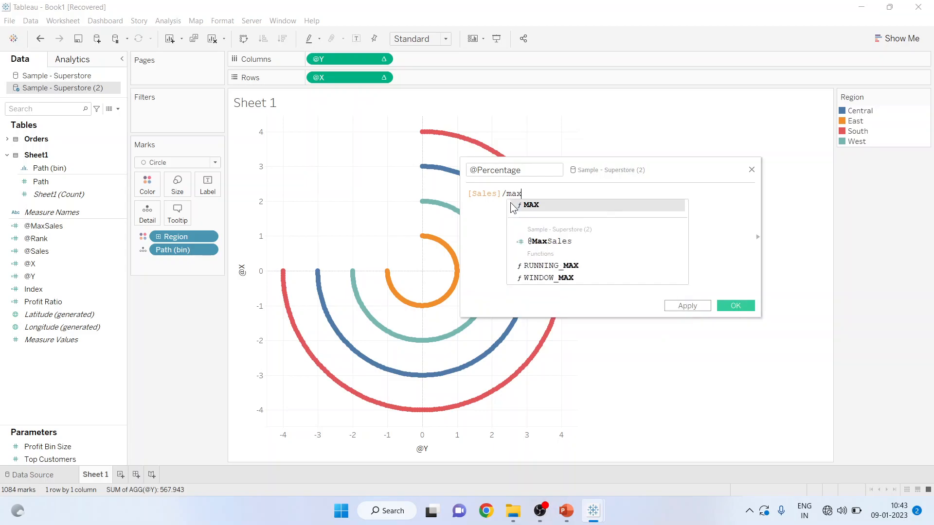
key(Escape)
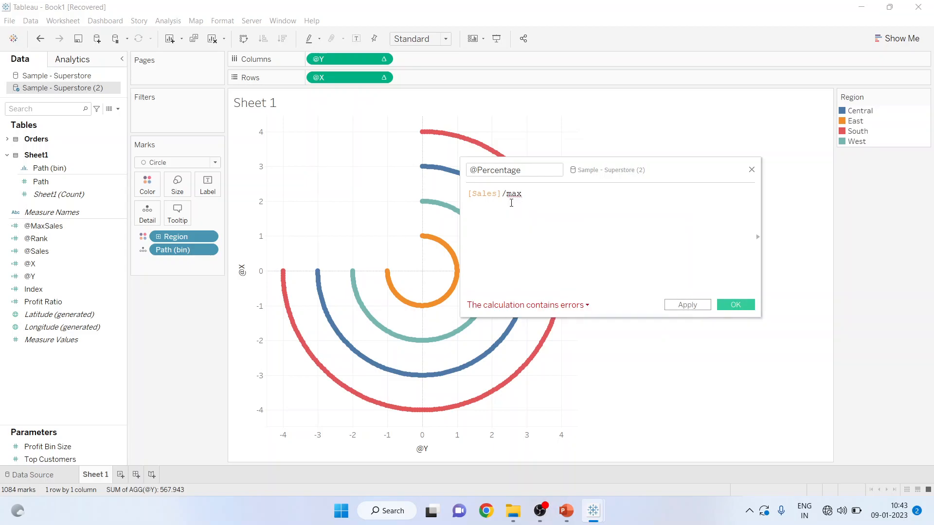
key(BackSpace)
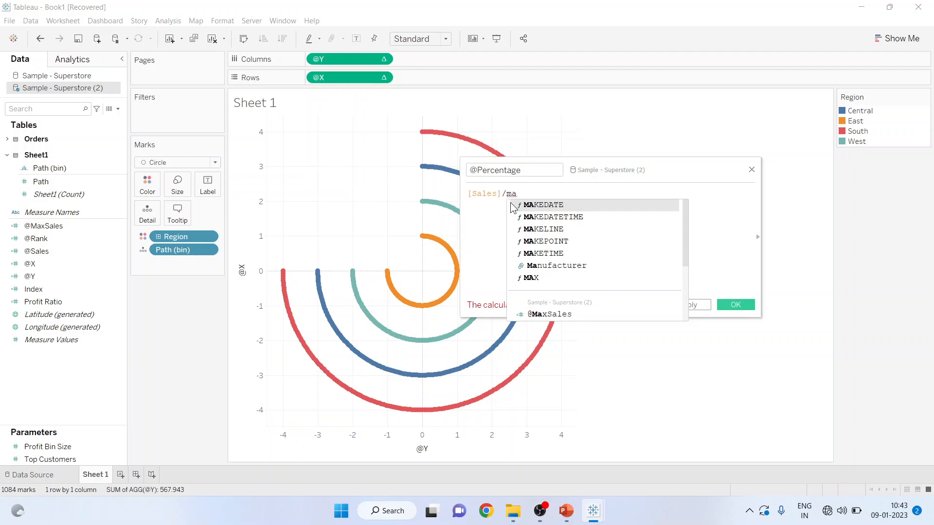
text(x)
click(539, 242)
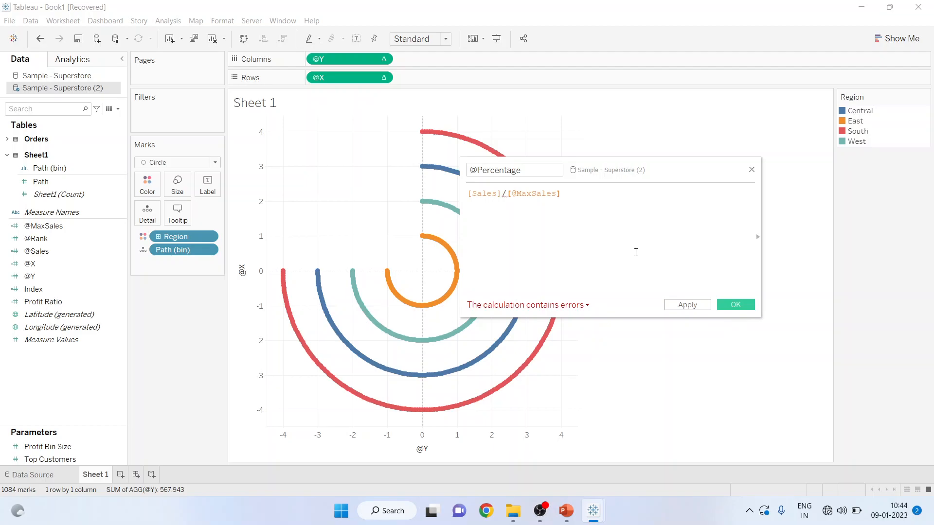
click(471, 193)
text(@)
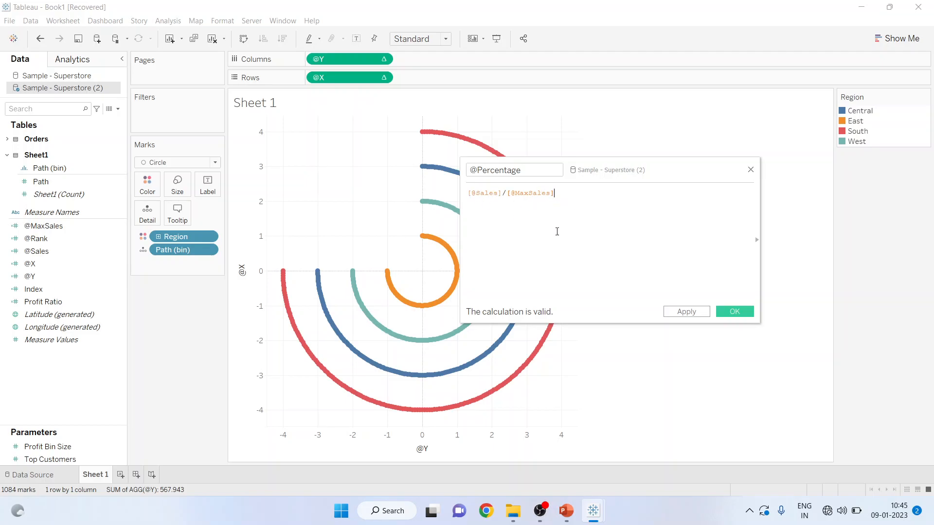
click(728, 314)
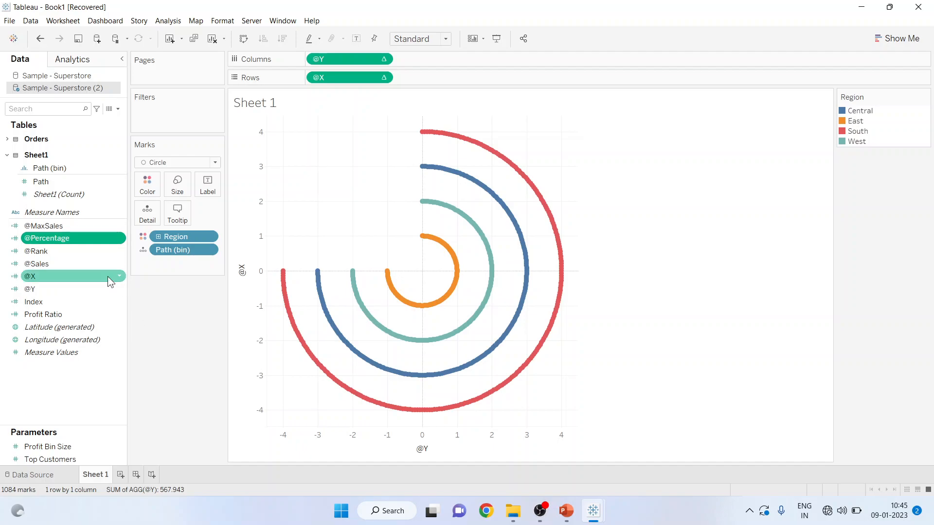
click(120, 289)
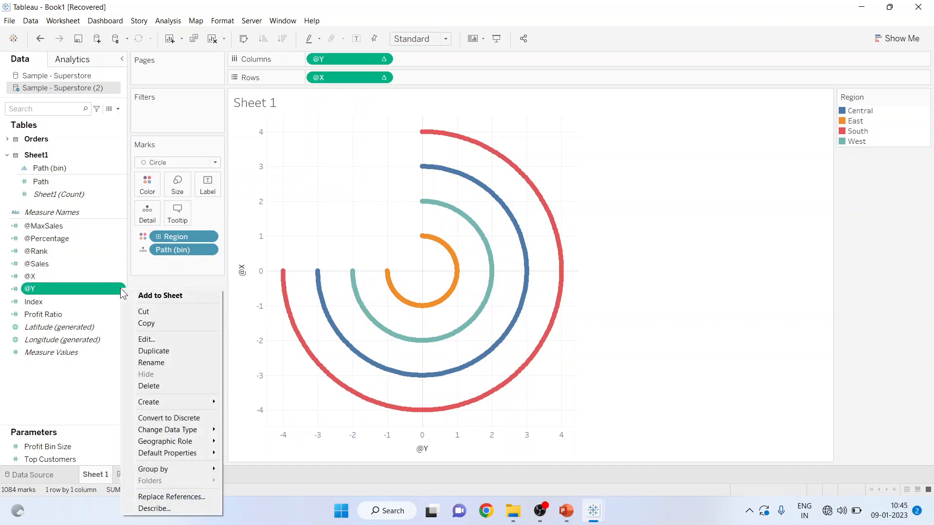
click(147, 339)
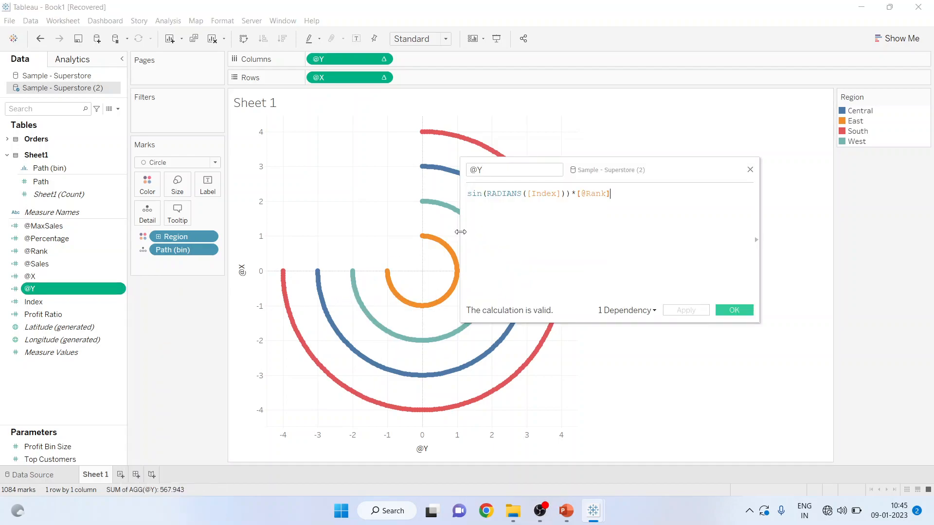
click(561, 194)
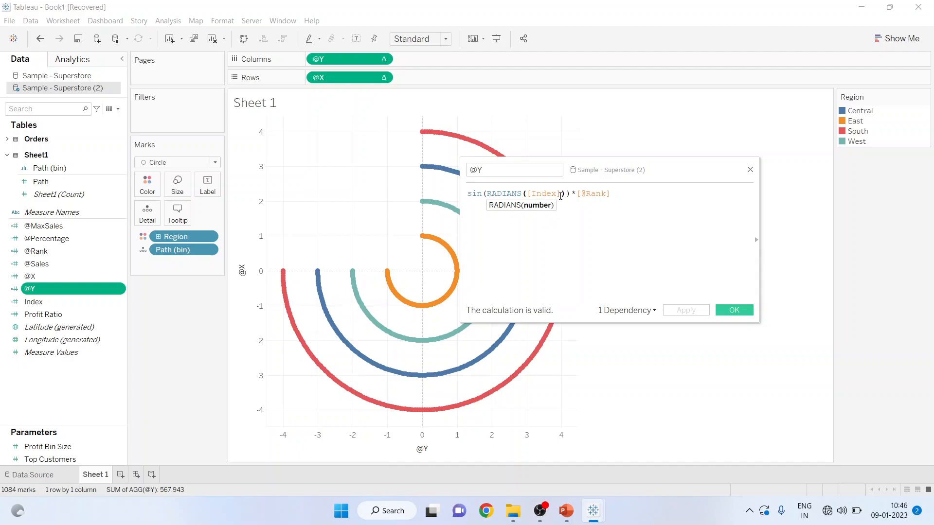
text(*)
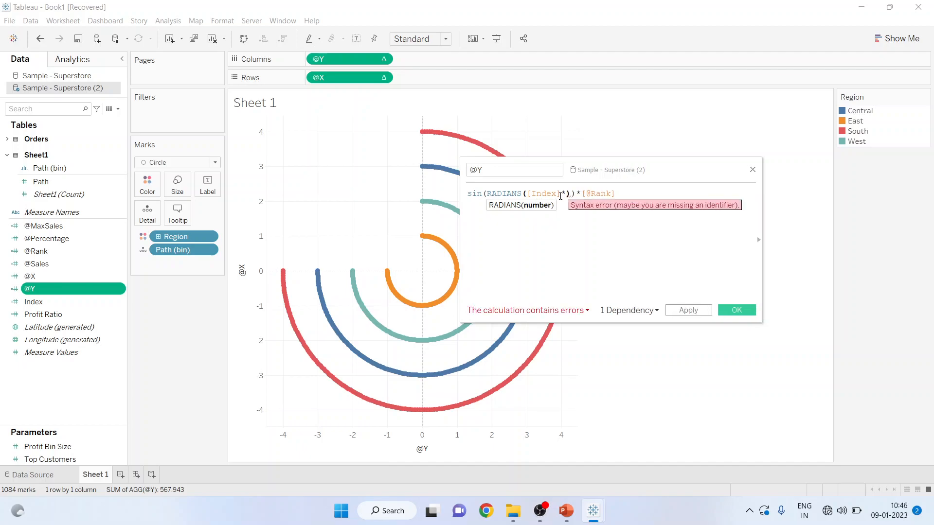
text(@)
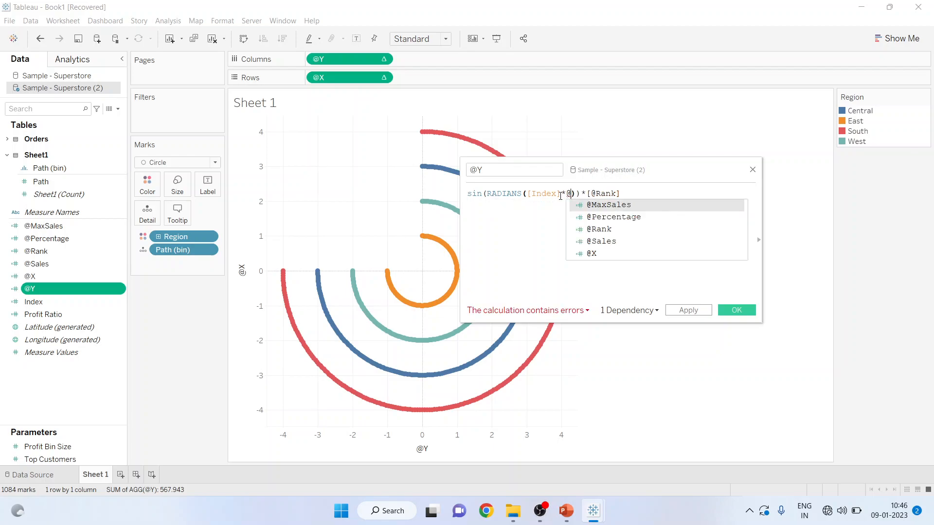
key(Down)
key(Return)
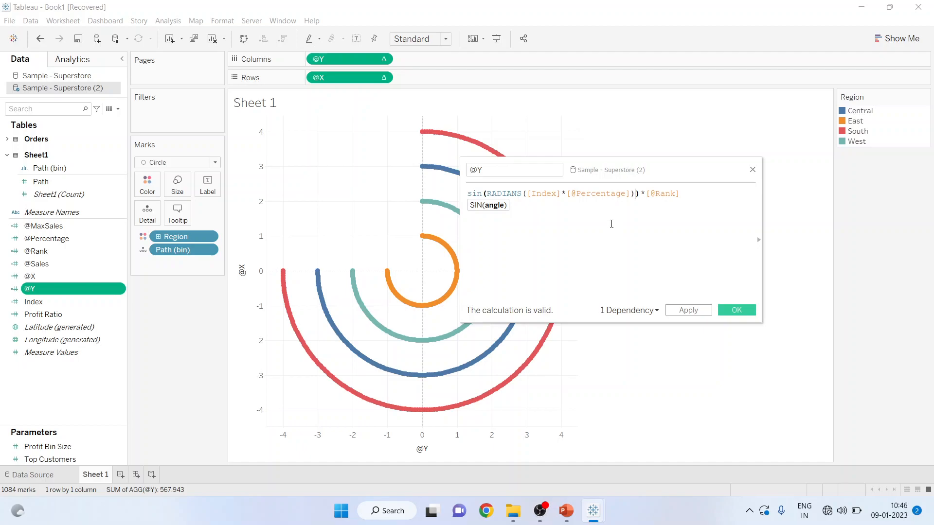
click(730, 314)
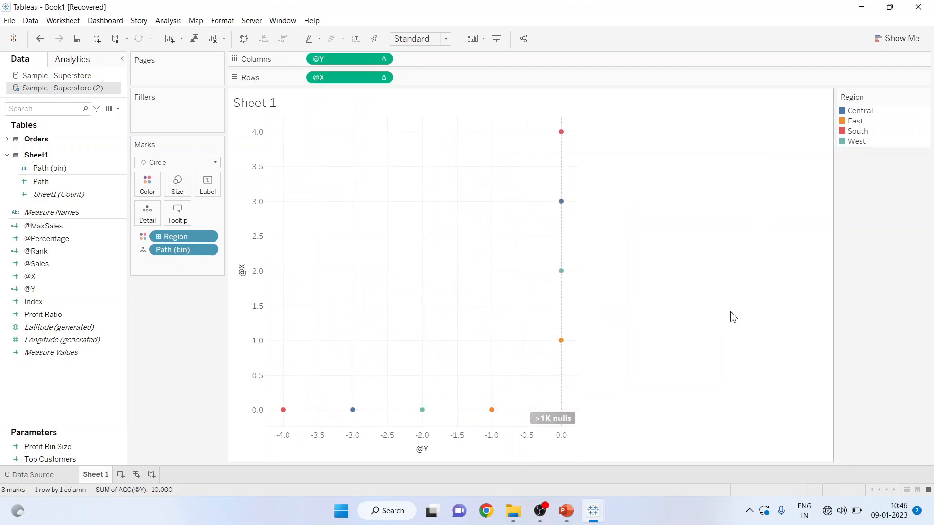
right_click(118, 276)
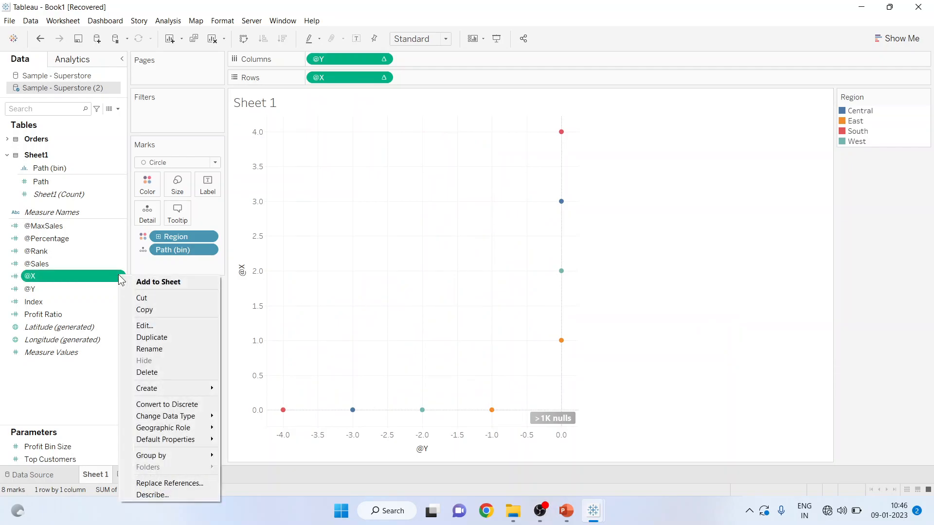
click(144, 326)
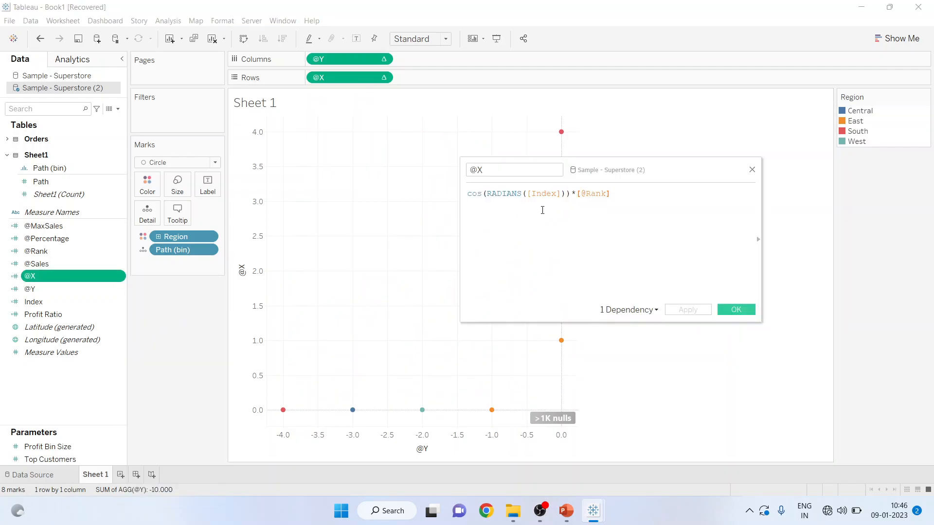
click(558, 194)
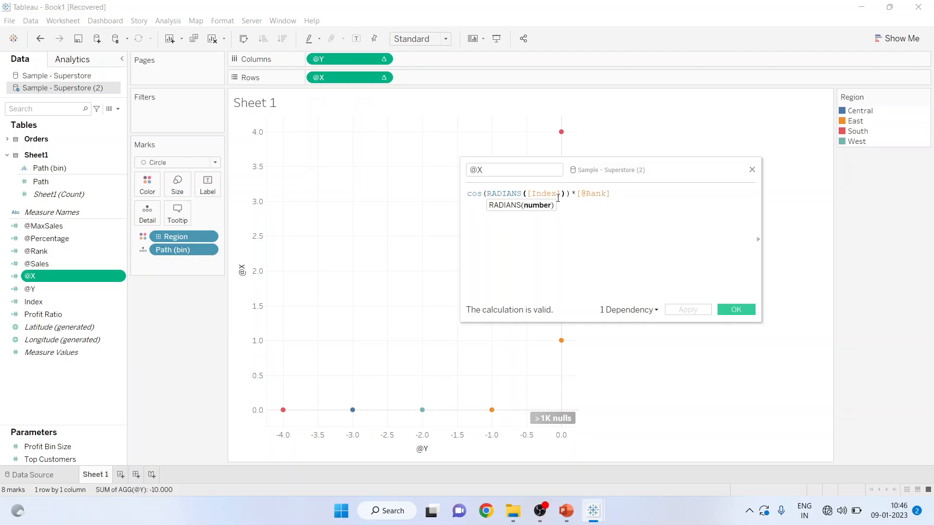
text(*)
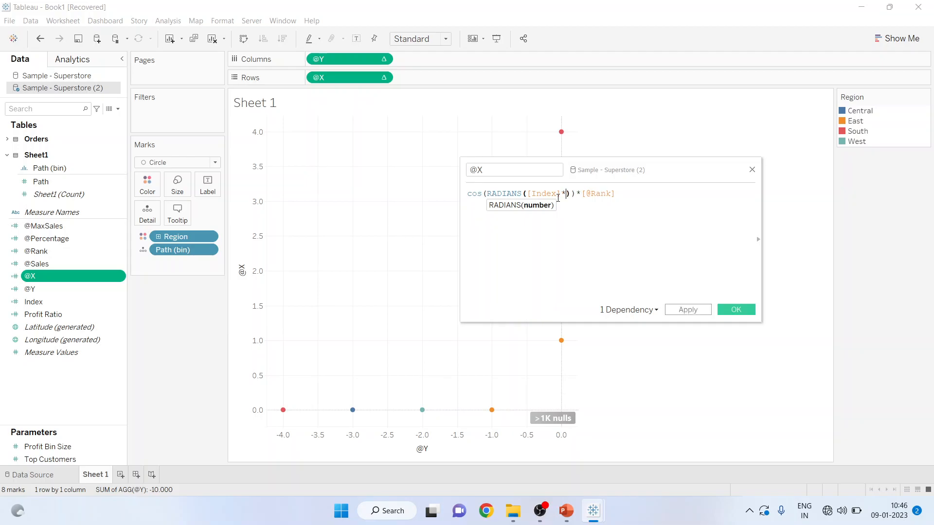
text(@)
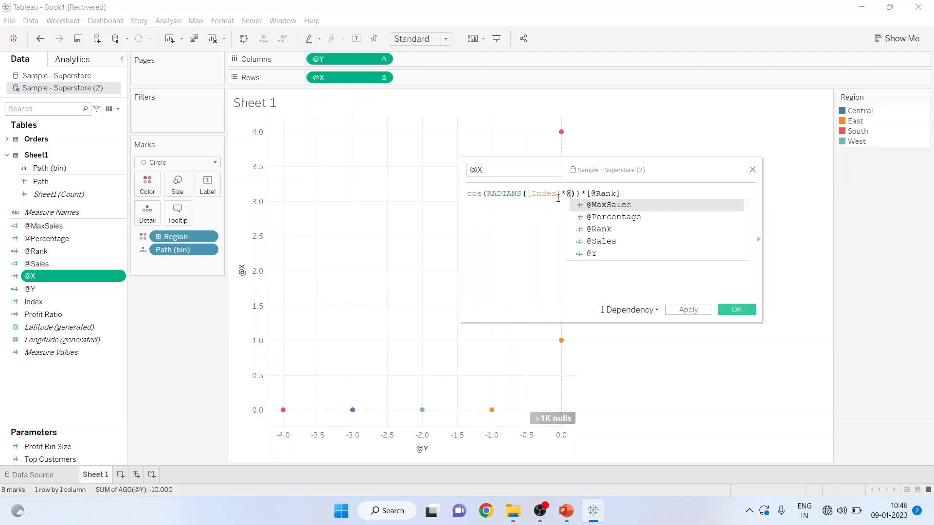
key(Down)
key(Return)
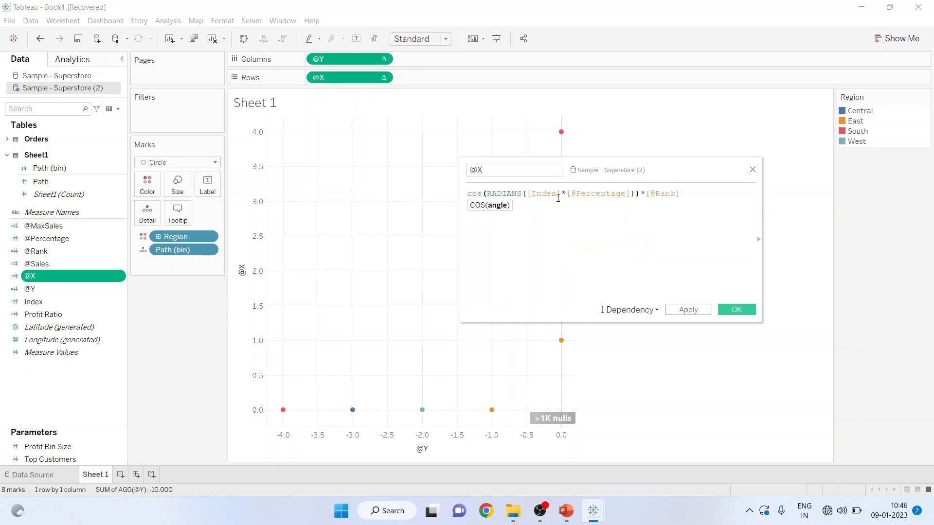
click(741, 308)
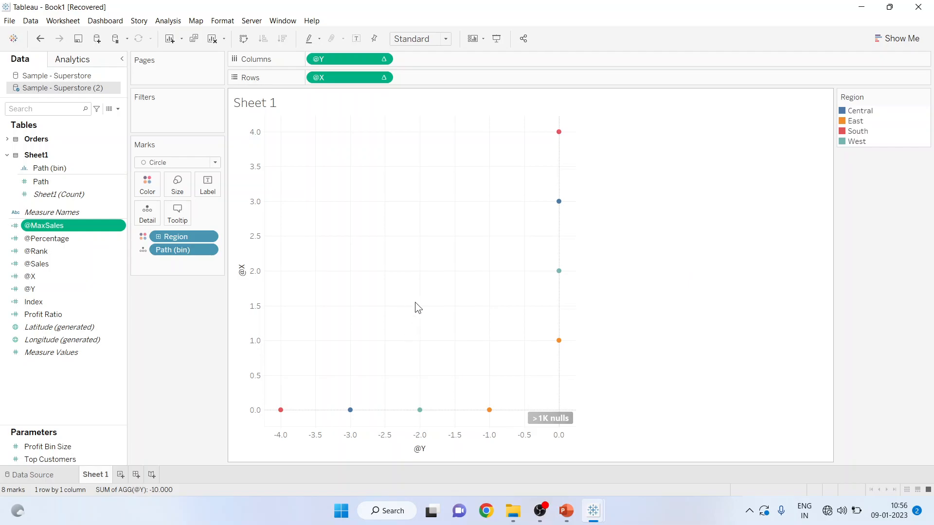
click(383, 78)
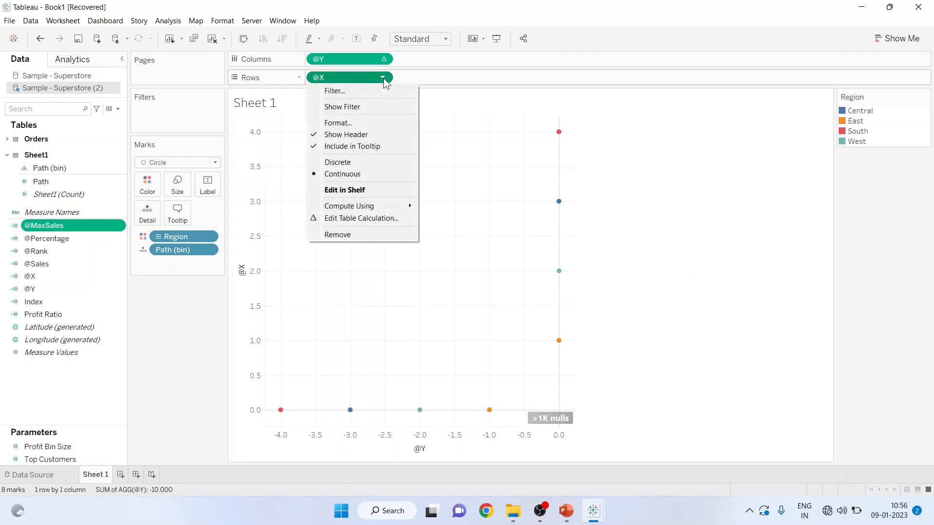
click(389, 217)
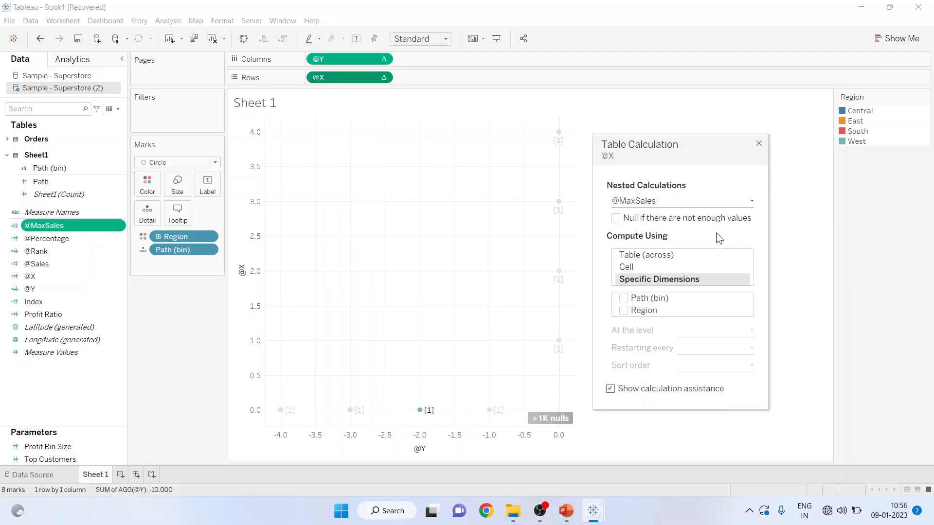
click(750, 202)
click(693, 233)
click(624, 299)
click(624, 311)
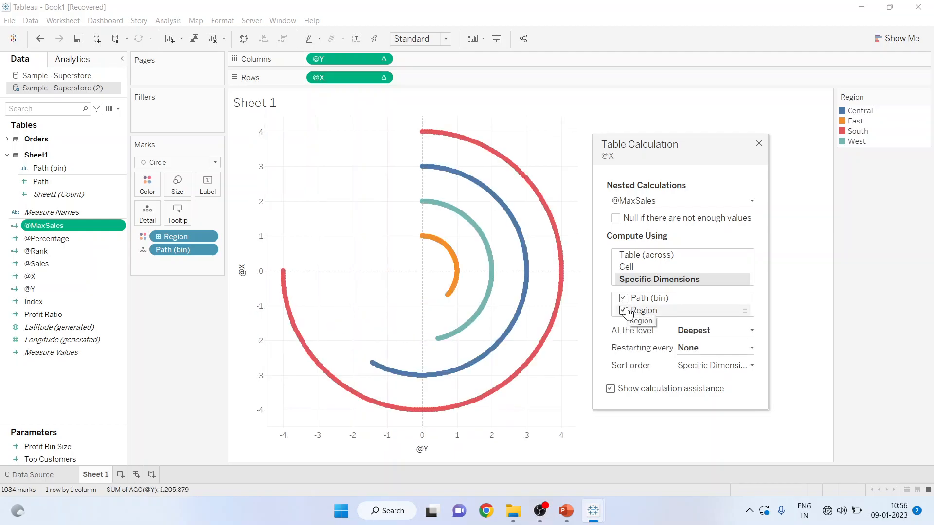
click(758, 143)
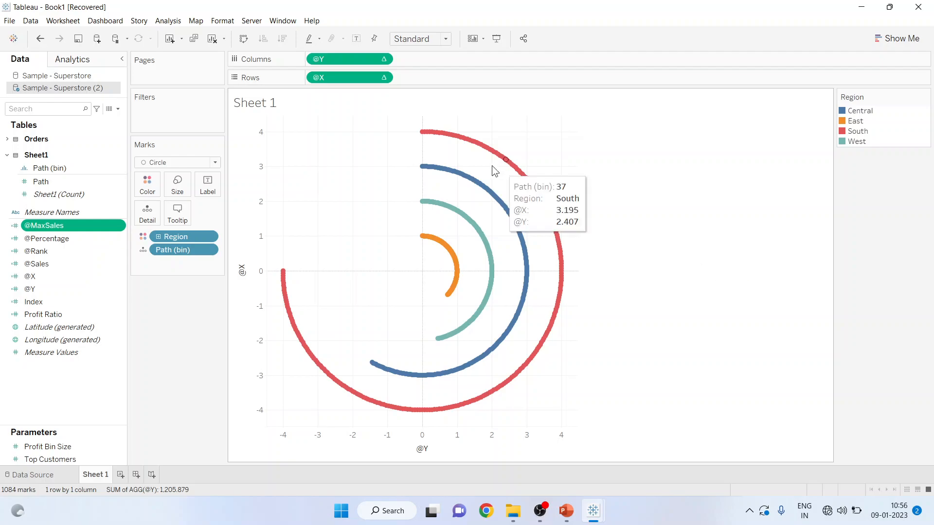
click(384, 59)
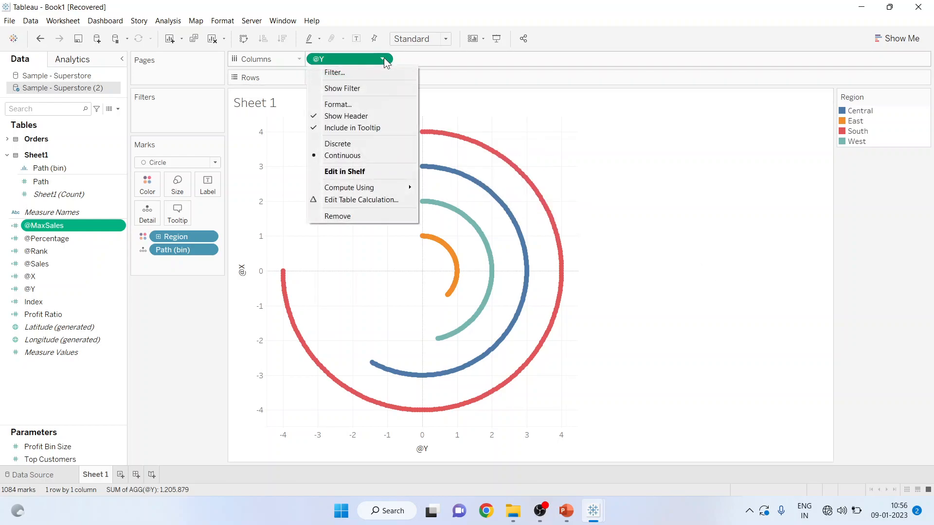
click(383, 200)
click(752, 200)
click(688, 235)
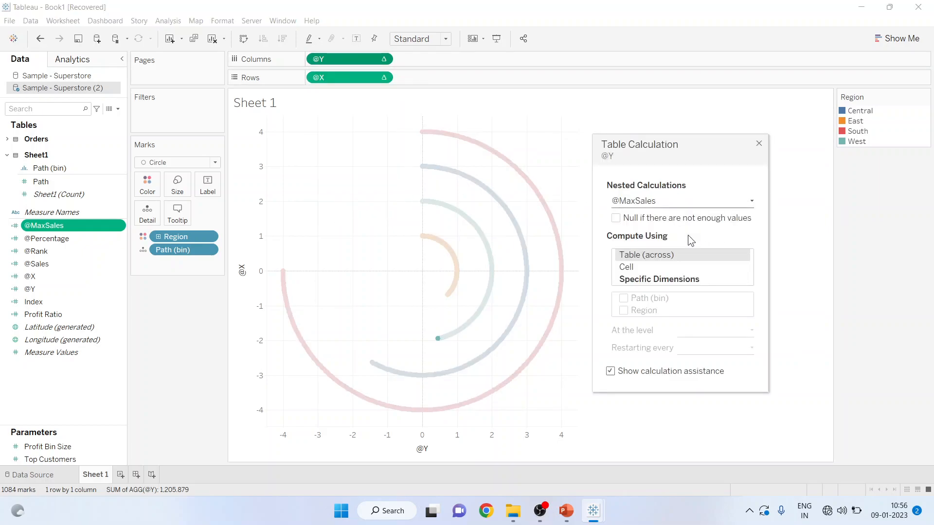
click(631, 280)
click(623, 299)
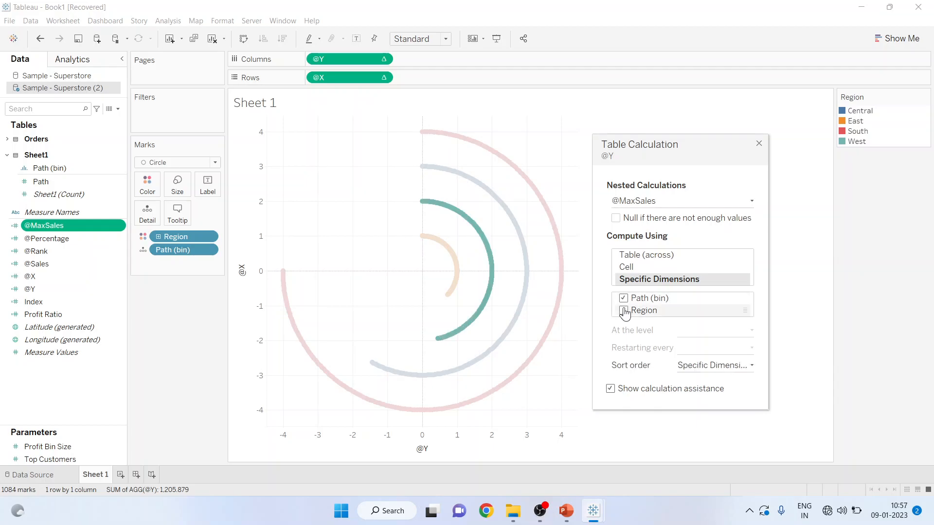
click(623, 311)
click(759, 143)
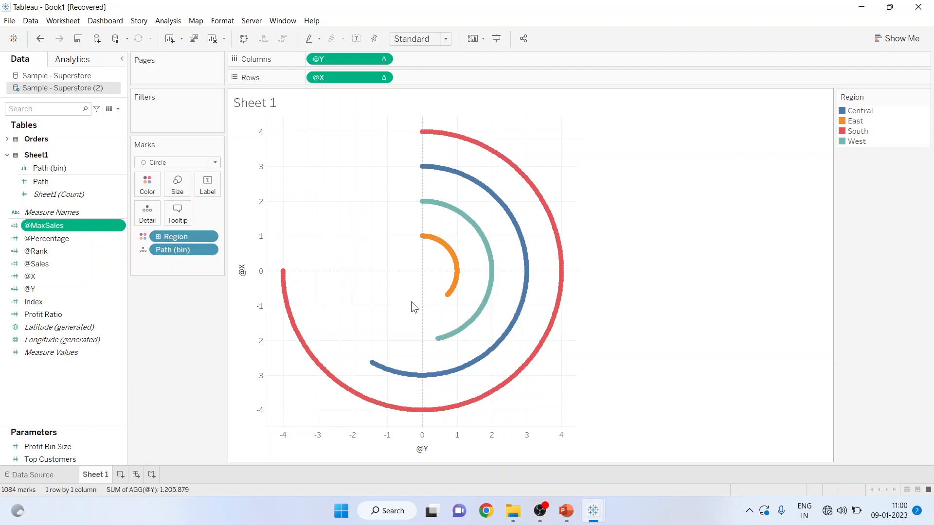
Format the sheet's lines, setting both grid lines and zero lines to None.
right_click(353, 254)
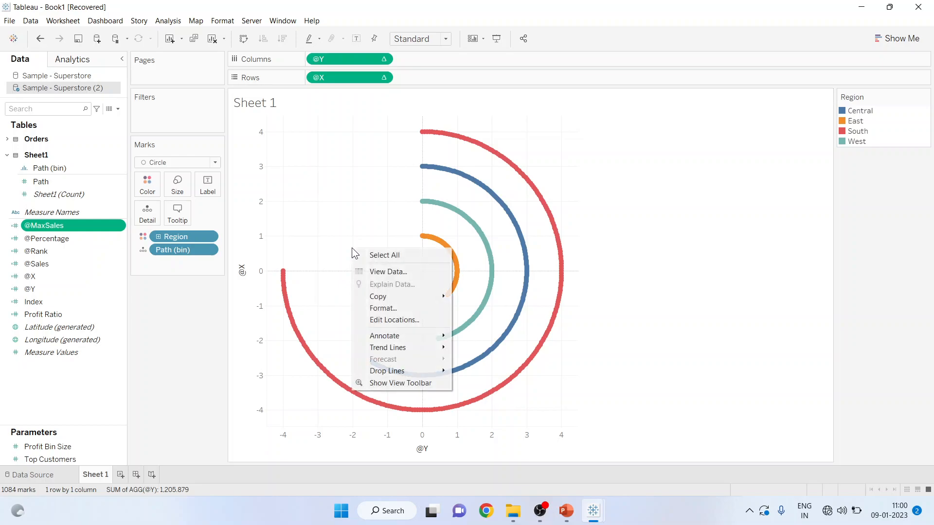
click(378, 310)
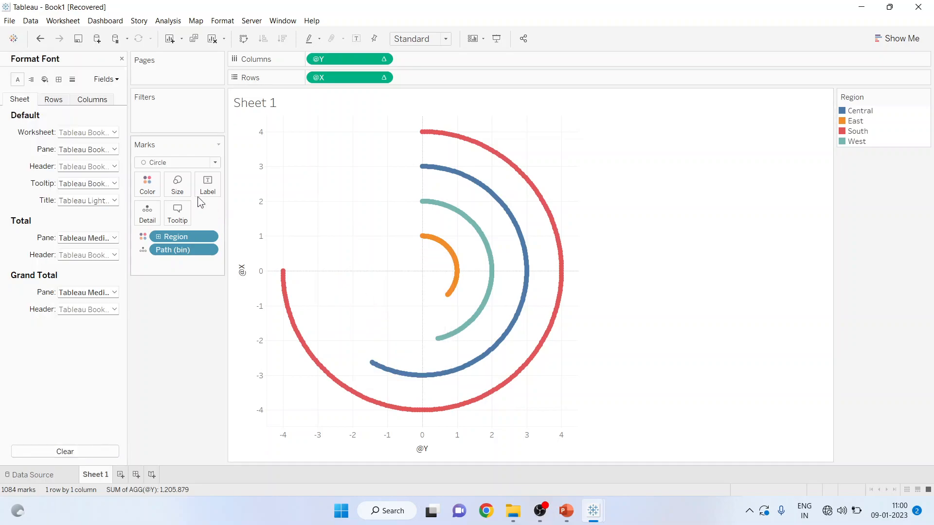
click(72, 78)
click(112, 133)
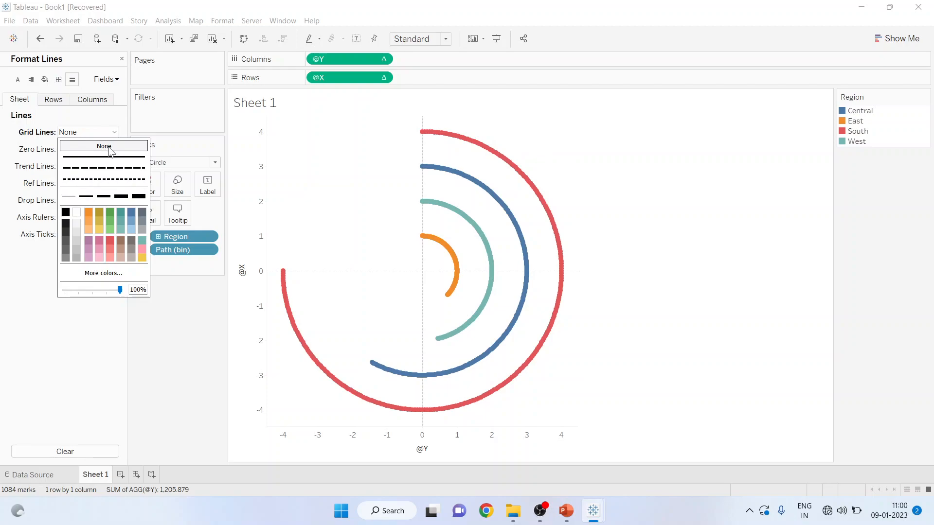
click(40, 295)
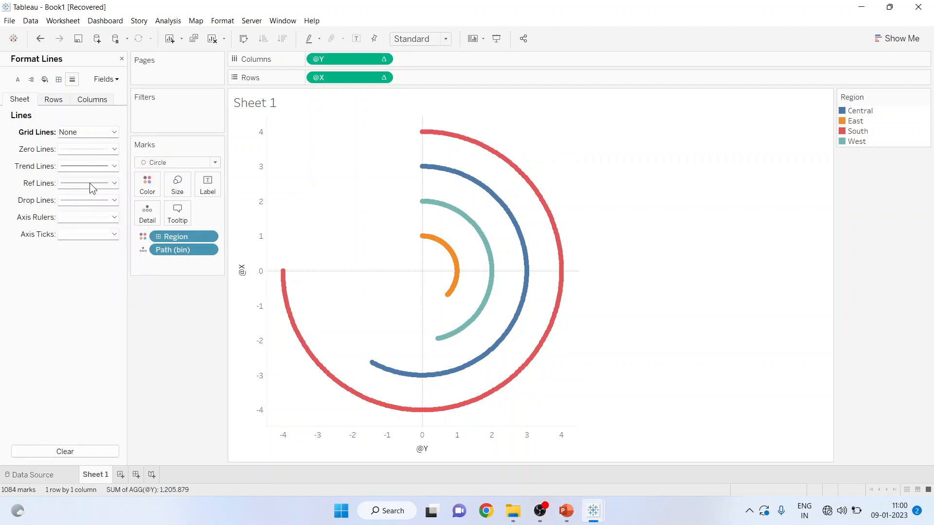
click(113, 149)
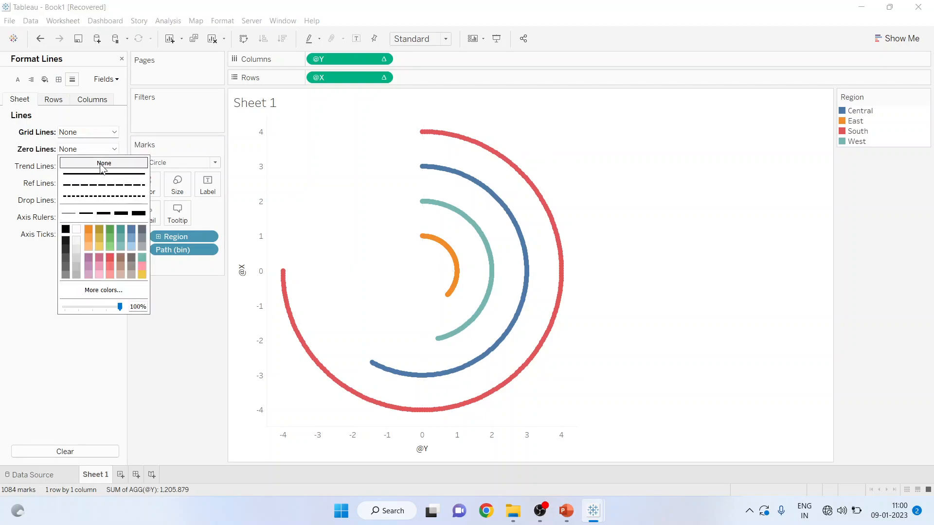
click(60, 348)
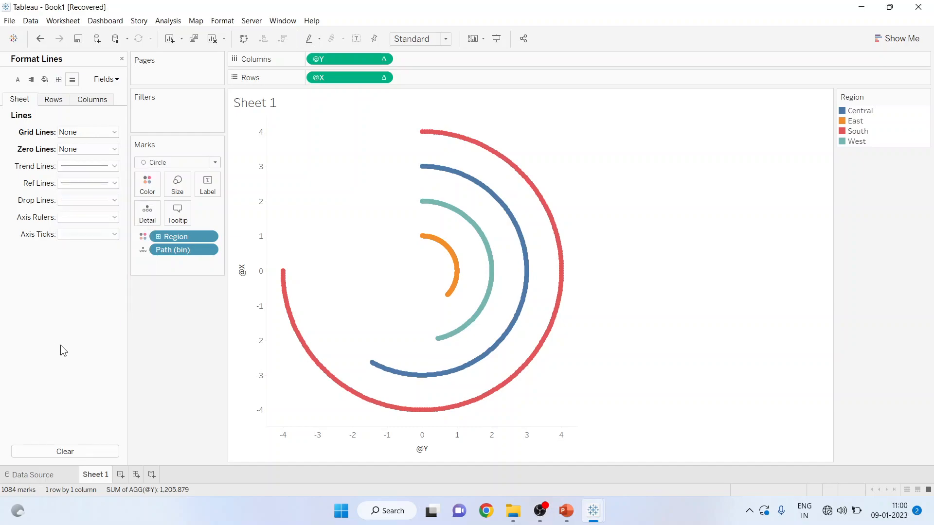
Set the sheet's axis rulers and axis ticks to None, and check the line settings for rows and columns.
click(115, 218)
click(107, 232)
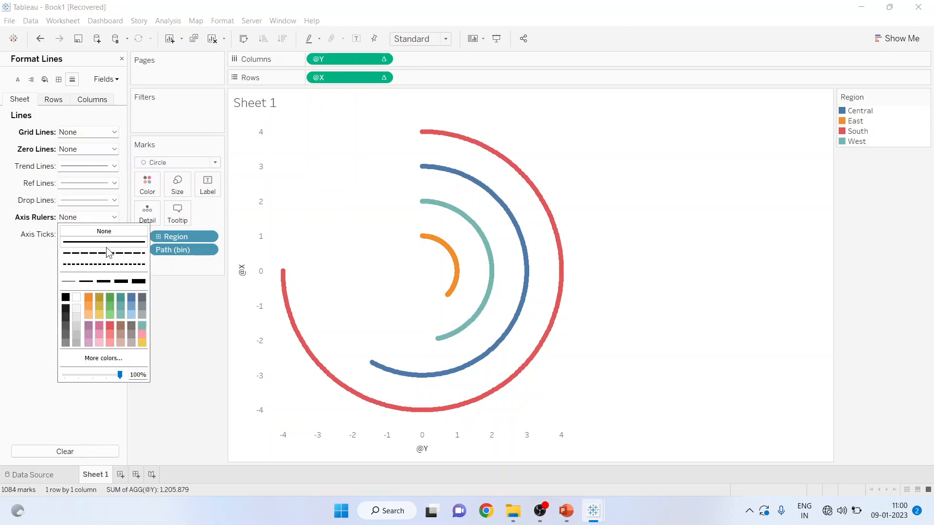
click(19, 297)
click(116, 231)
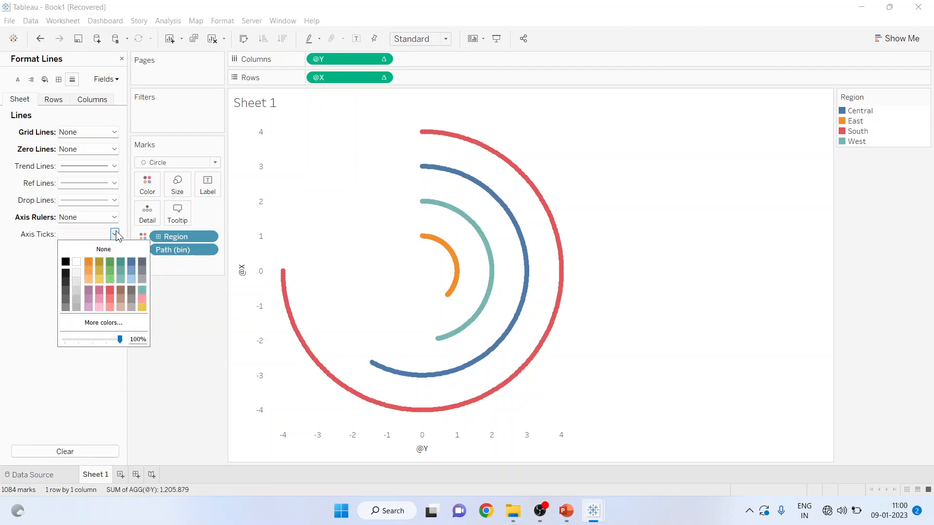
click(98, 252)
click(28, 340)
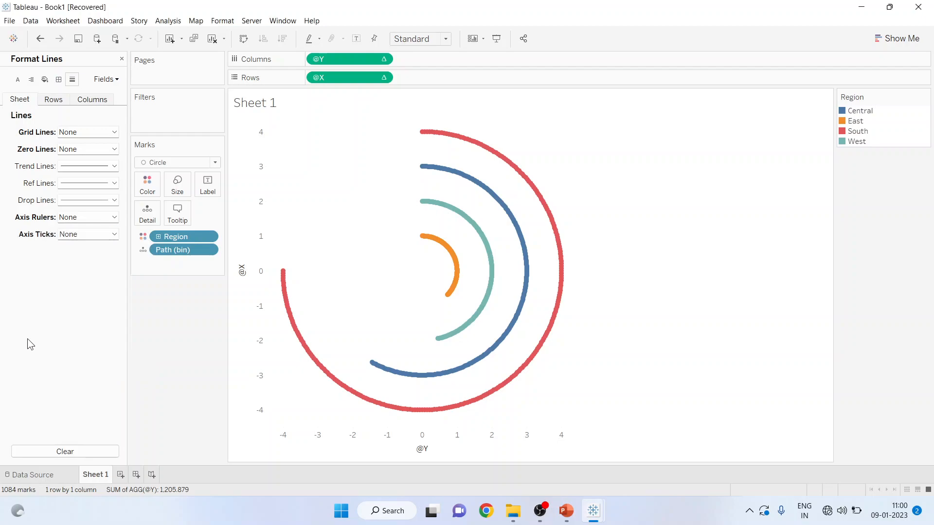
click(54, 101)
click(90, 102)
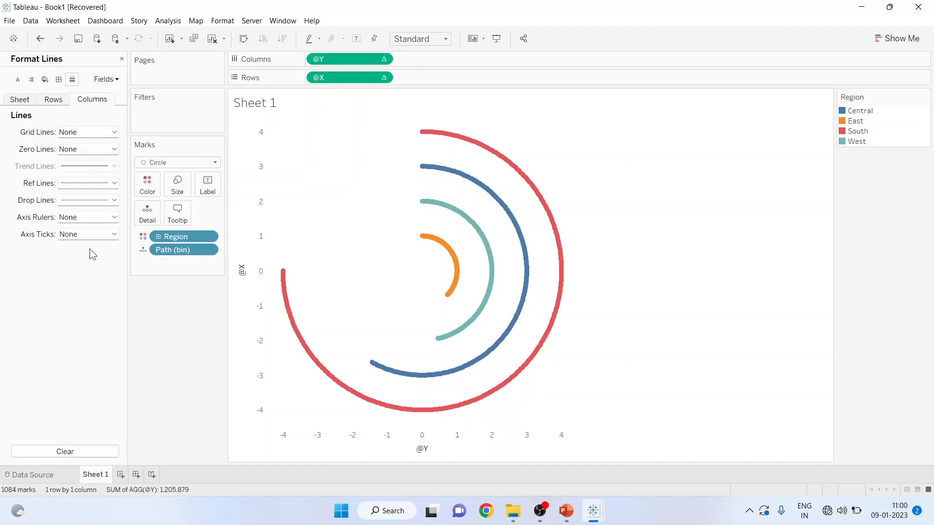
Hide the headers of the @X and @Y axes.
click(246, 277)
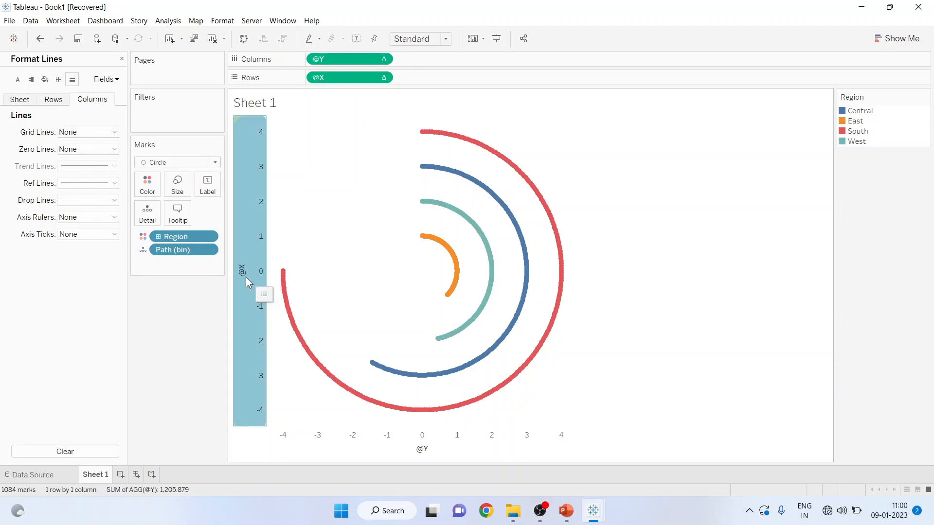
right_click(246, 278)
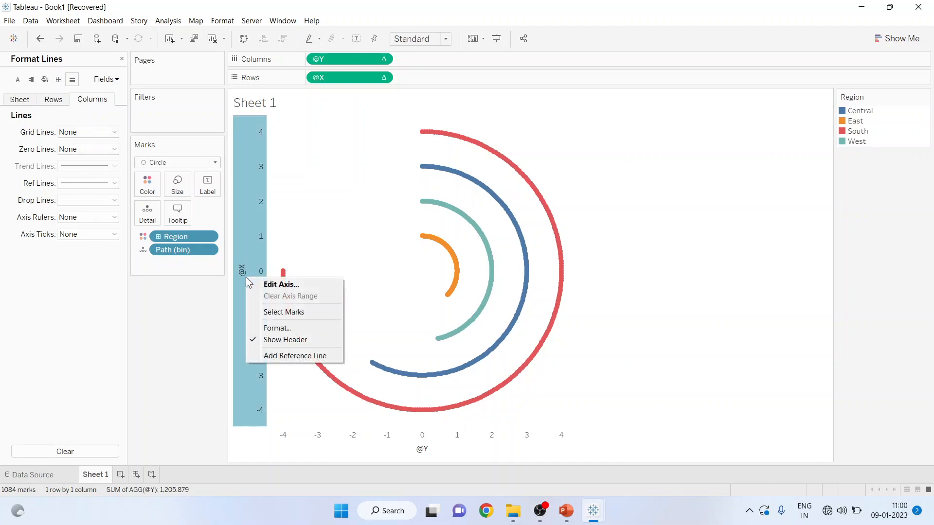
click(267, 339)
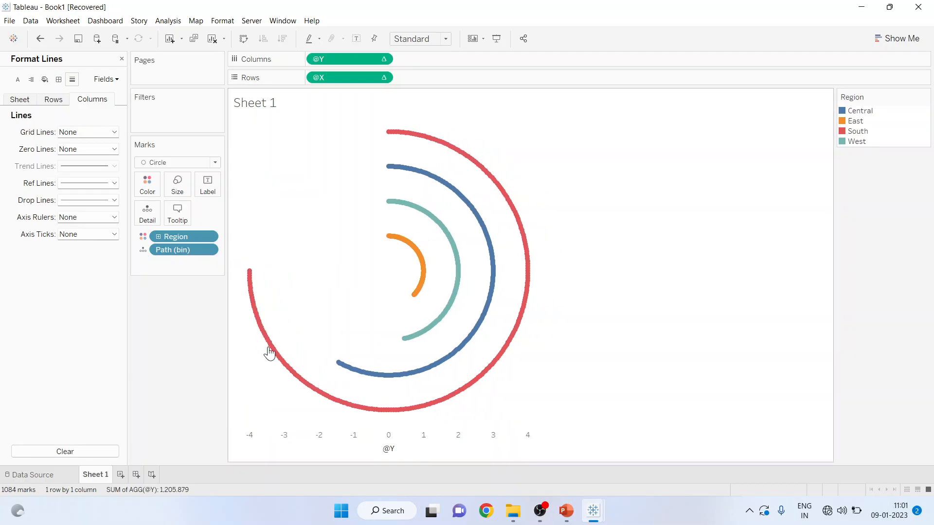
click(396, 445)
right_click(396, 443)
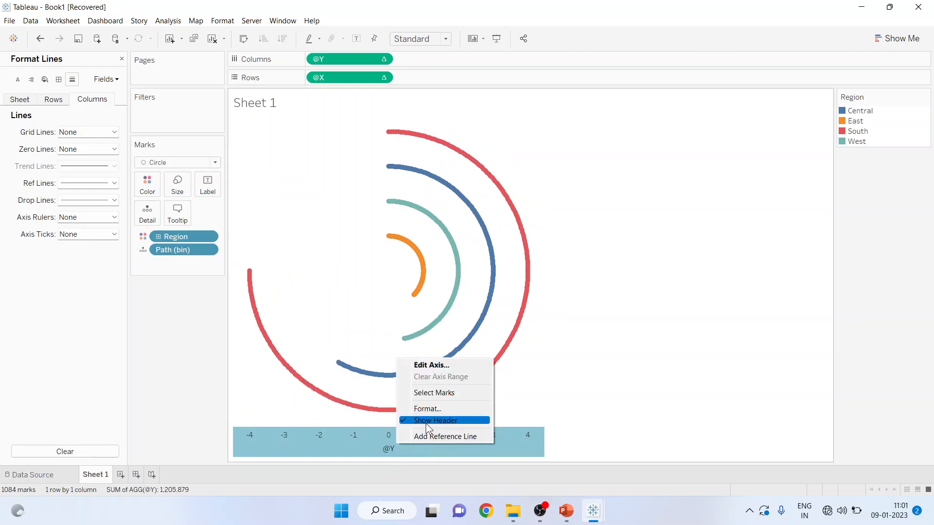
click(425, 424)
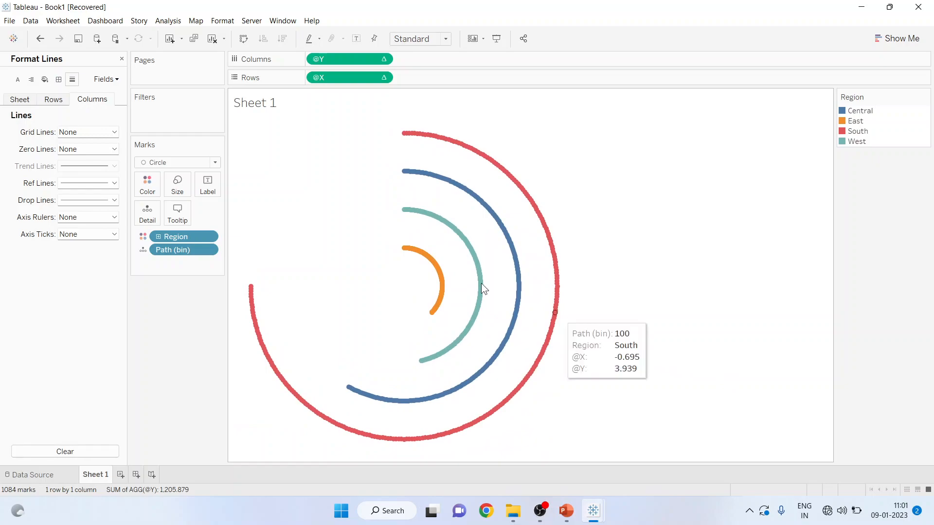
Change the mark type from Circle to Line and assign Path (bin) as the line path.
click(215, 162)
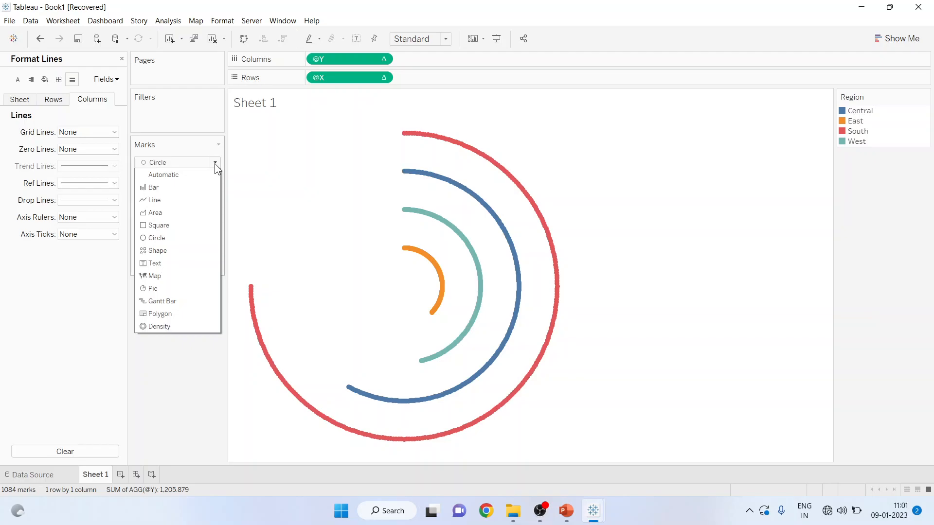
click(182, 203)
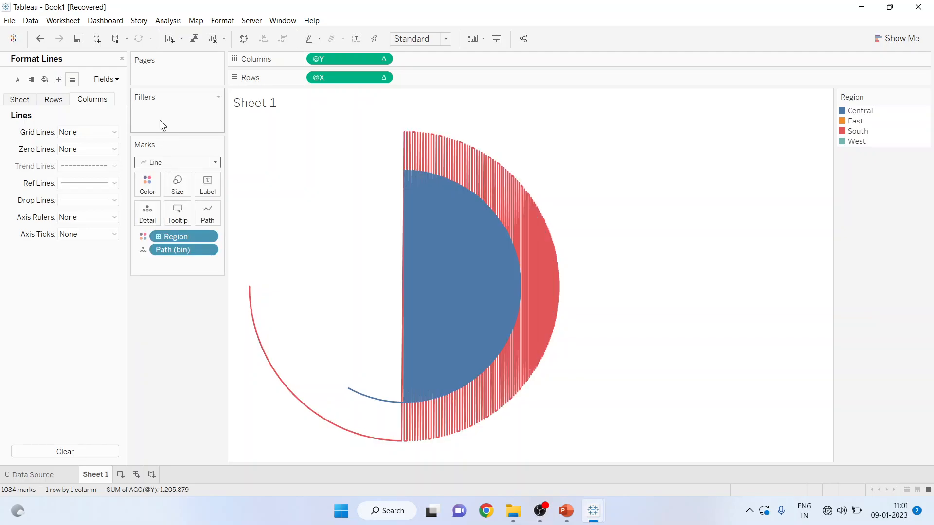
click(121, 59)
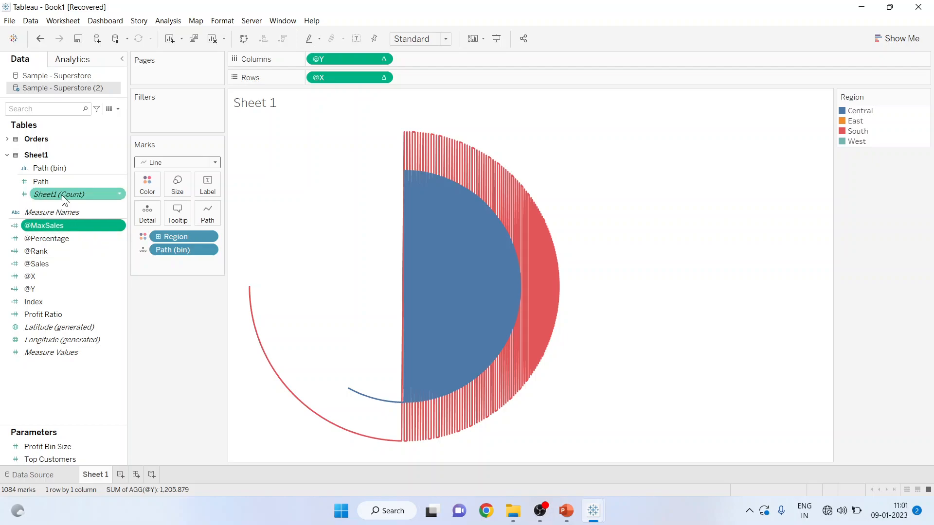
drag(57, 169, 208, 214)
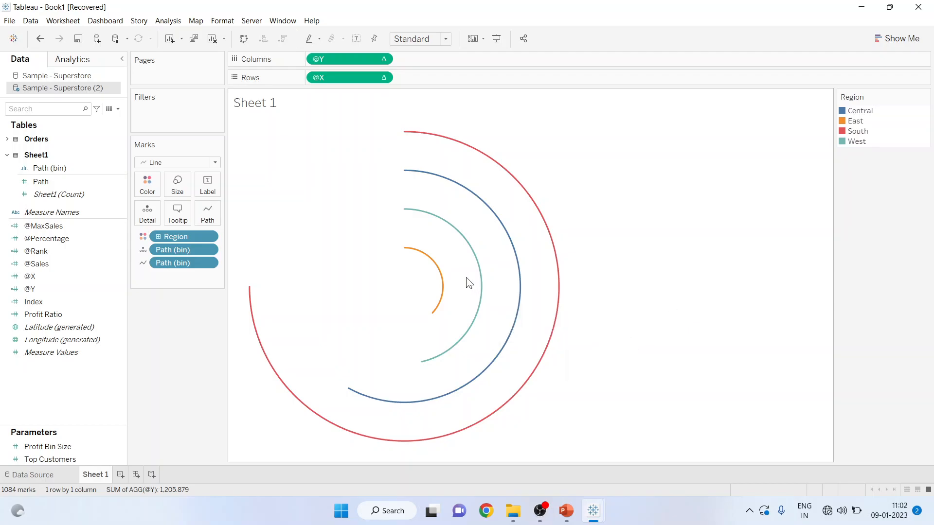
Increase the line mark size to thicken the radial bars.
click(180, 187)
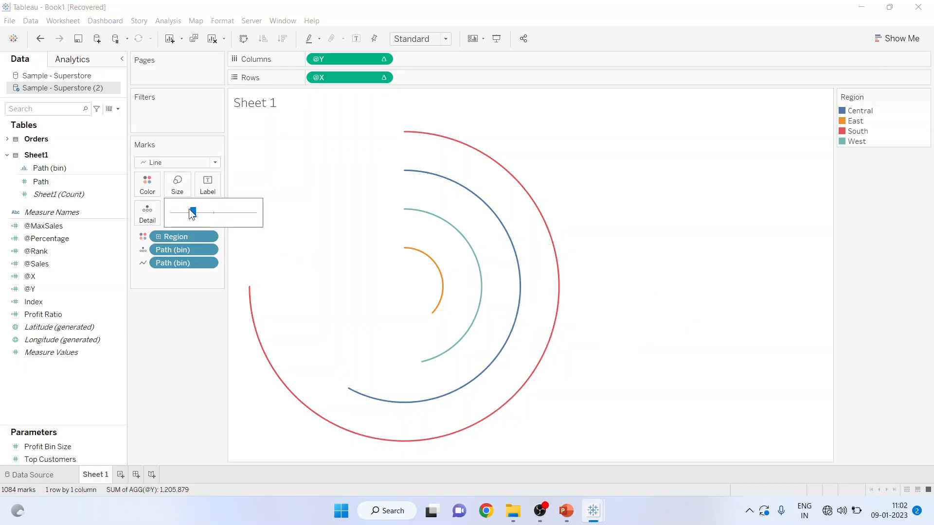
mouse_move(231, 208)
mouse_down()
mouse_move(244, 219)
mouse_move(208, 212)
mouse_move(238, 215)
mouse_up()
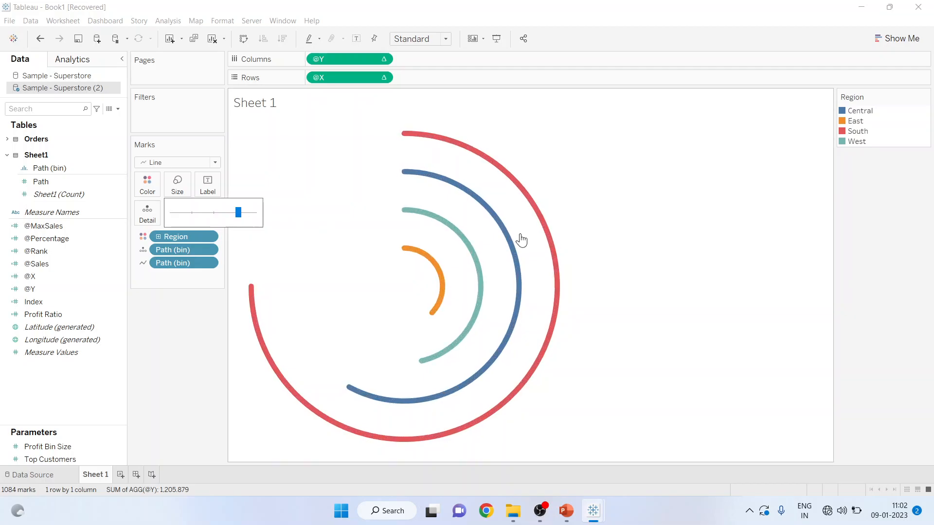
click(700, 252)
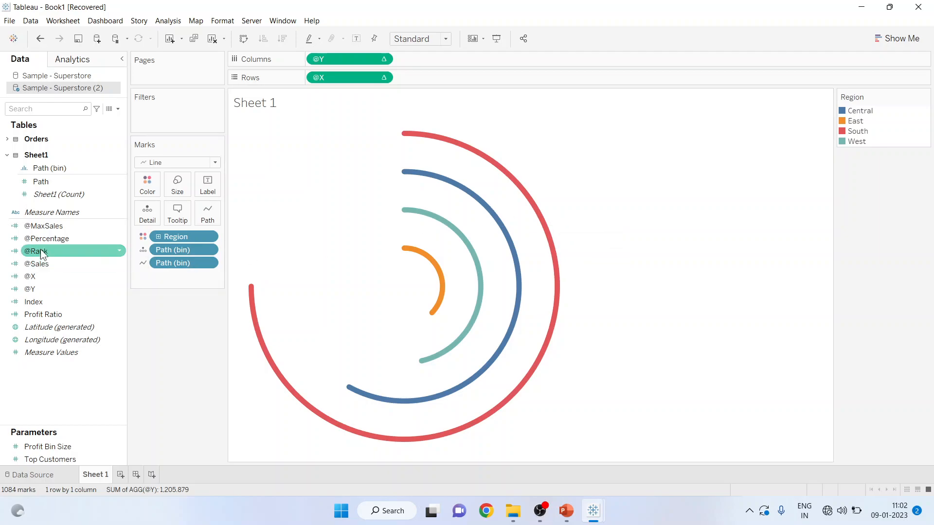
Label the radial bars with Region and the sum of Sales from the Orders table.
click(7, 139)
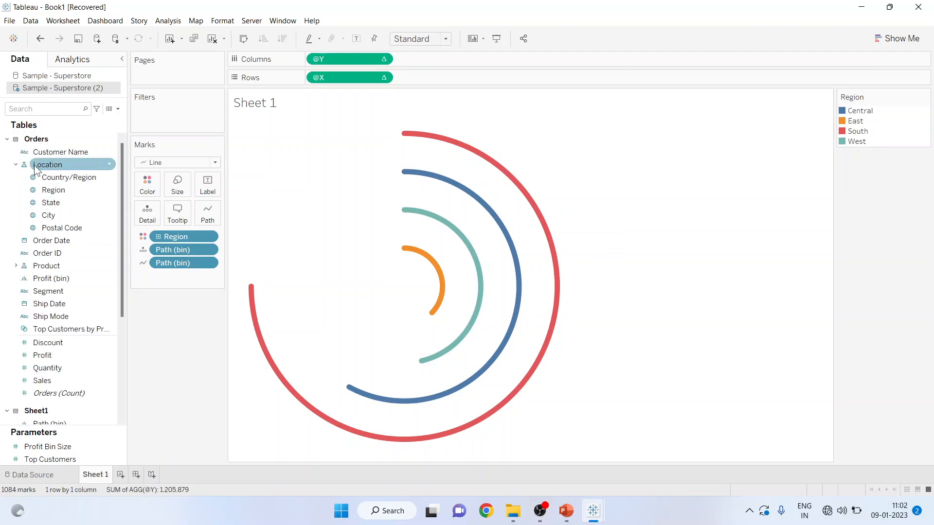
drag(52, 193, 208, 186)
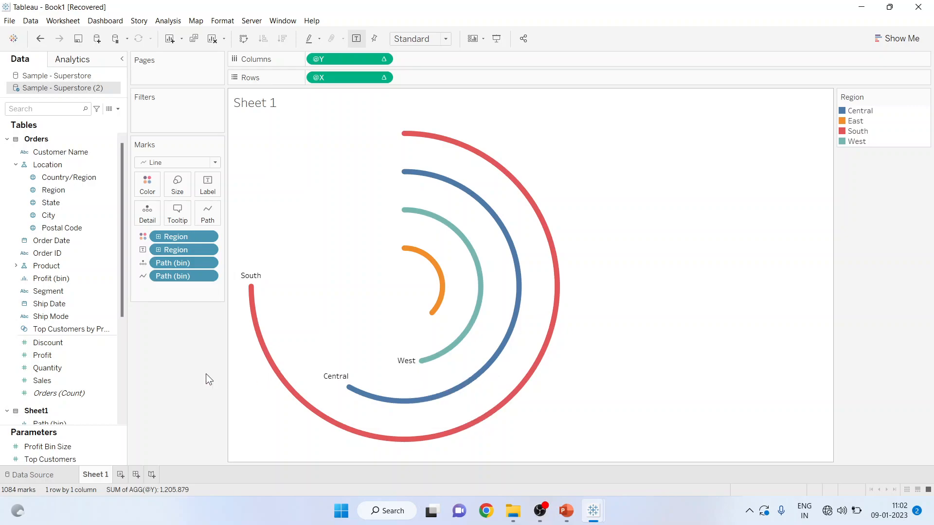
drag(60, 381, 212, 195)
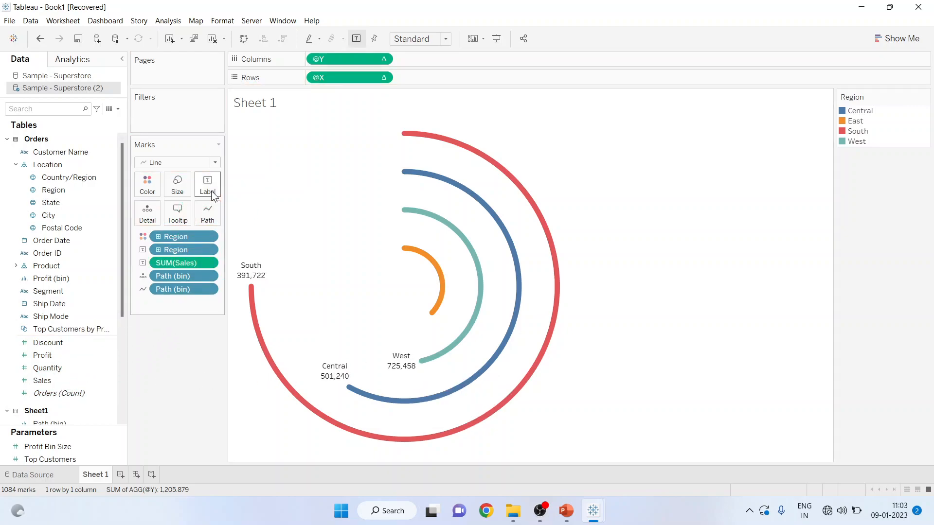
Label line ends only at the start of each line, with end-of-line labels and label overlap turned off.
click(212, 189)
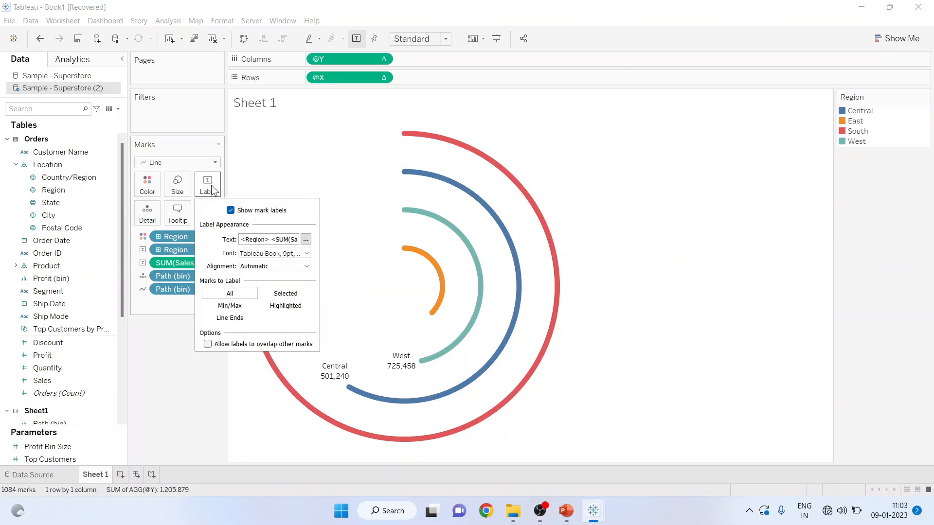
click(220, 320)
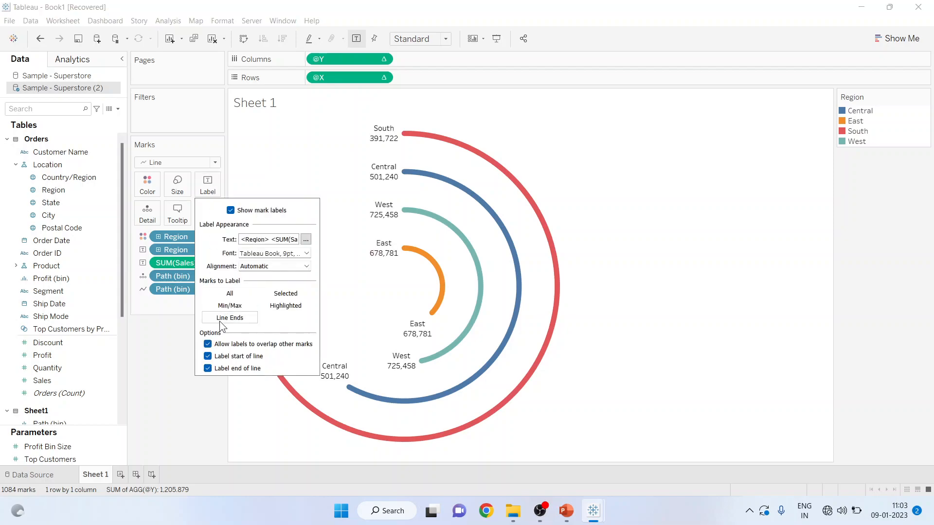
click(208, 357)
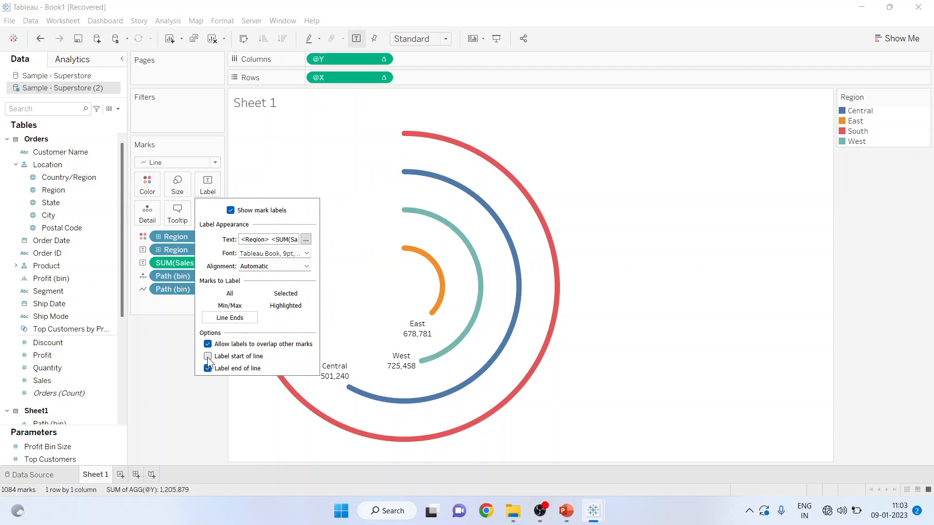
click(208, 356)
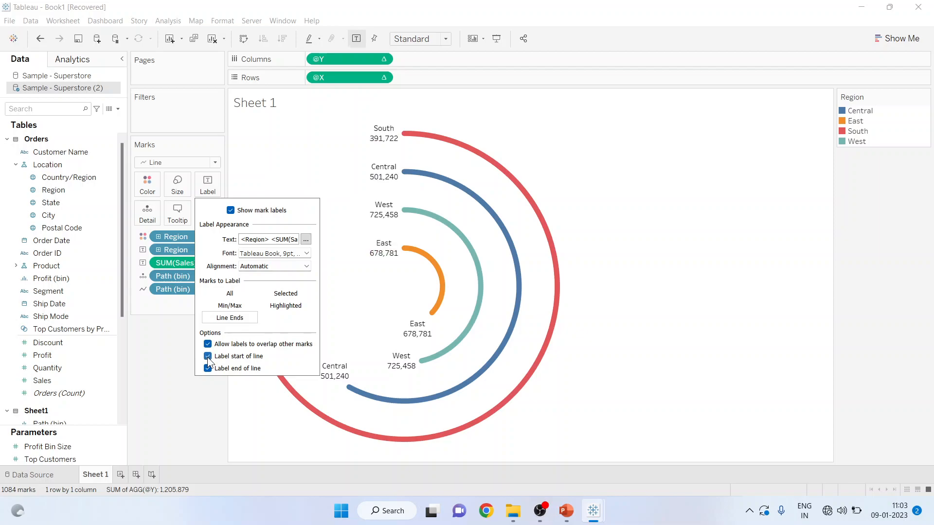
click(208, 344)
click(209, 368)
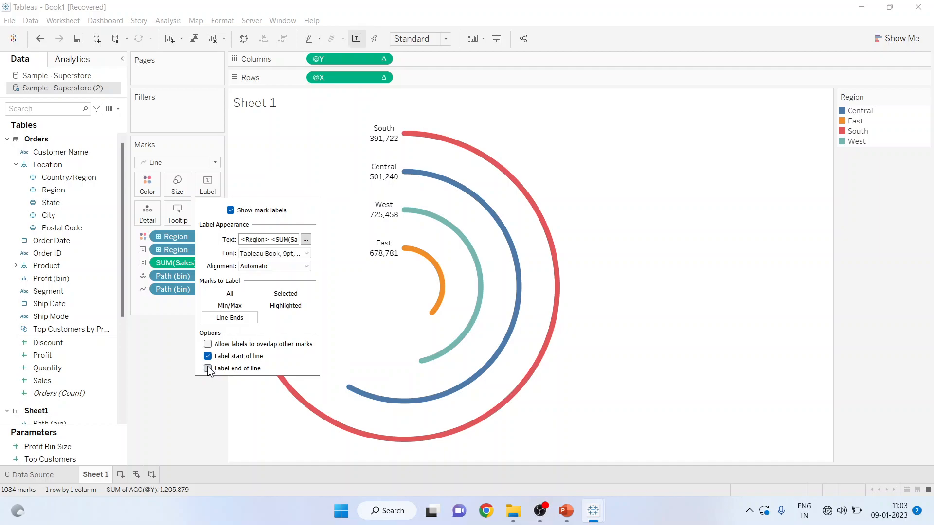
Set the mark labels' font color to black after trying green.
click(306, 254)
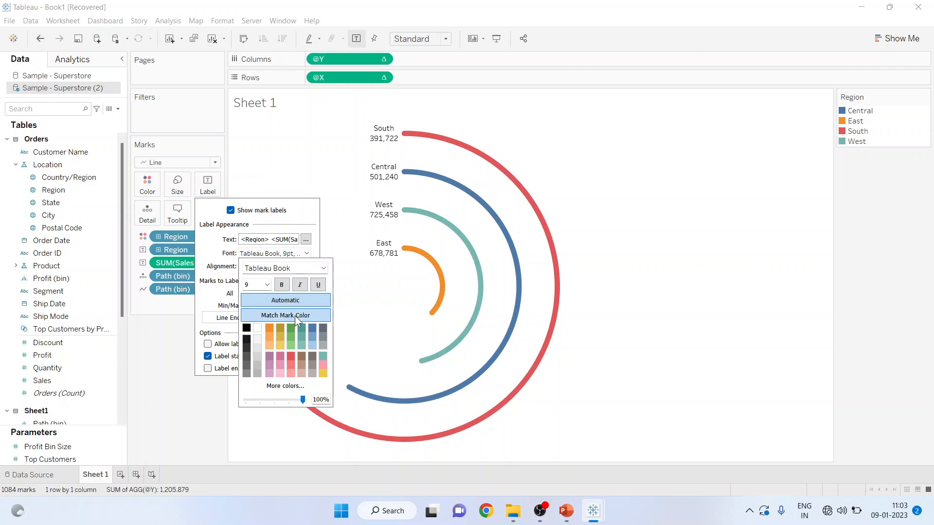
mouse_move(387, 260)
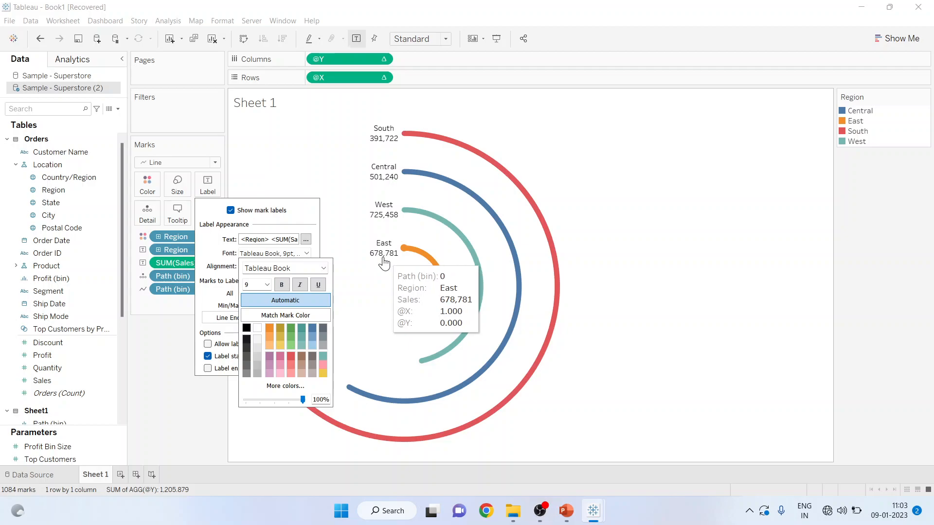
click(290, 329)
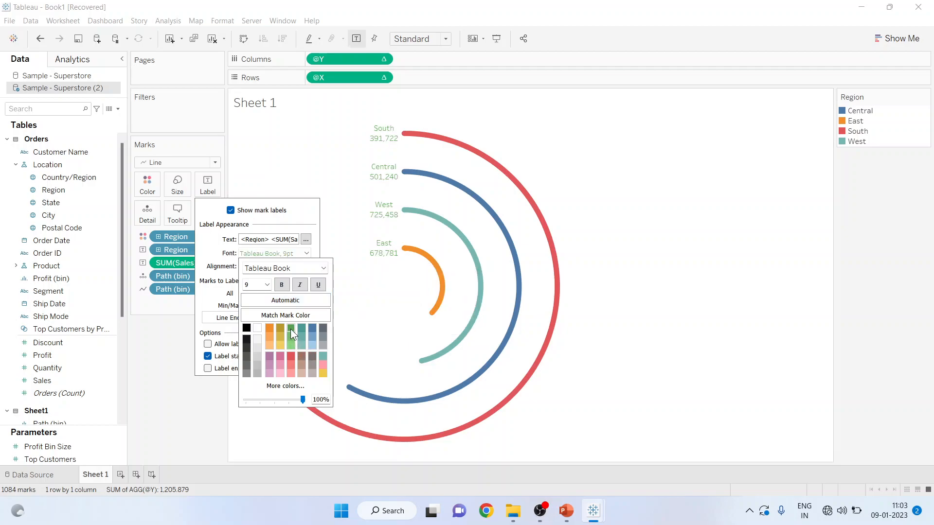
click(247, 329)
click(651, 330)
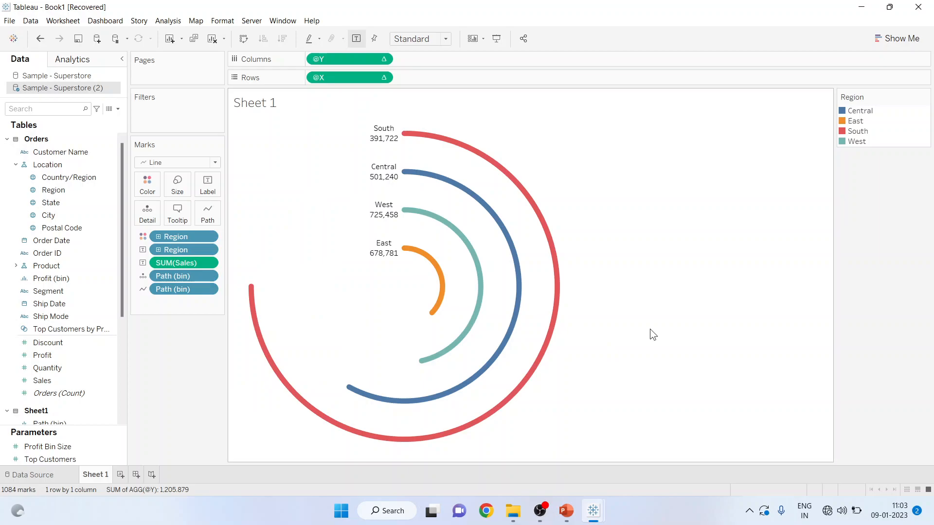
Reduce the line mark size to make the radial bars thin.
click(177, 194)
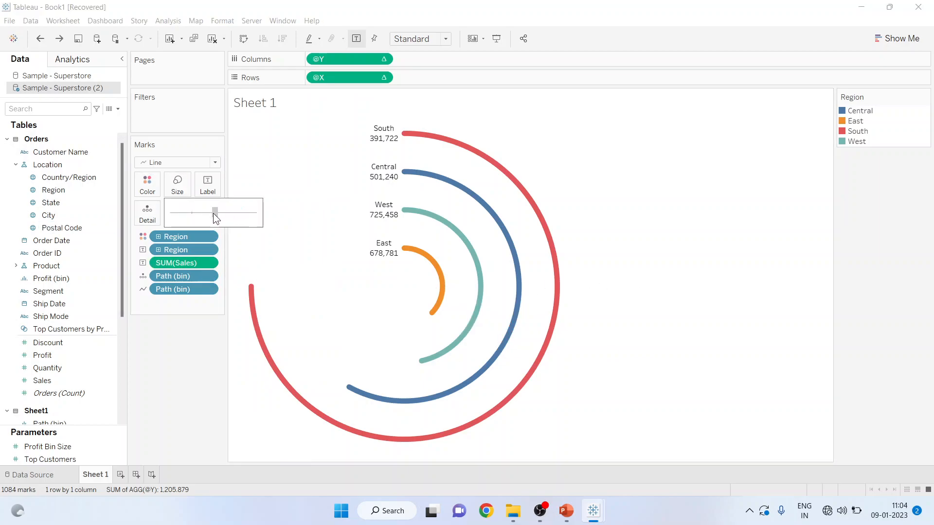
drag(204, 219, 203, 219)
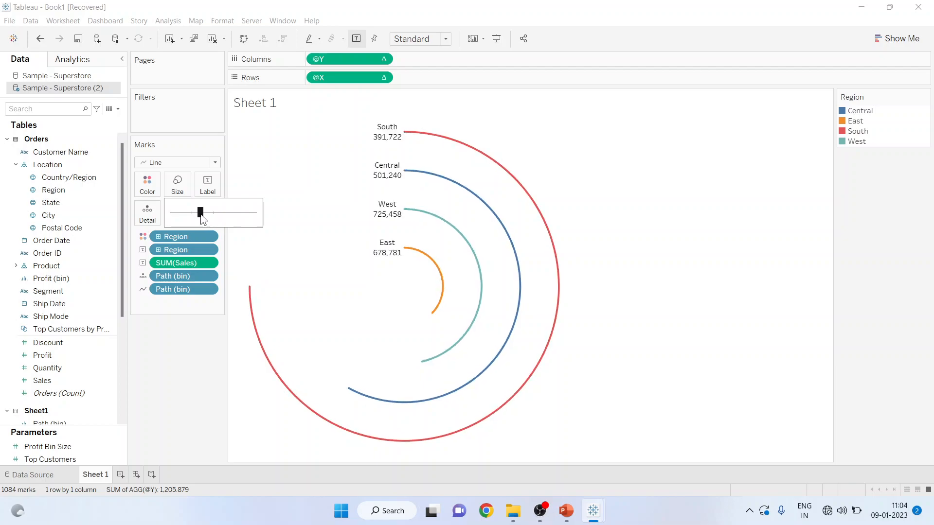
click(643, 265)
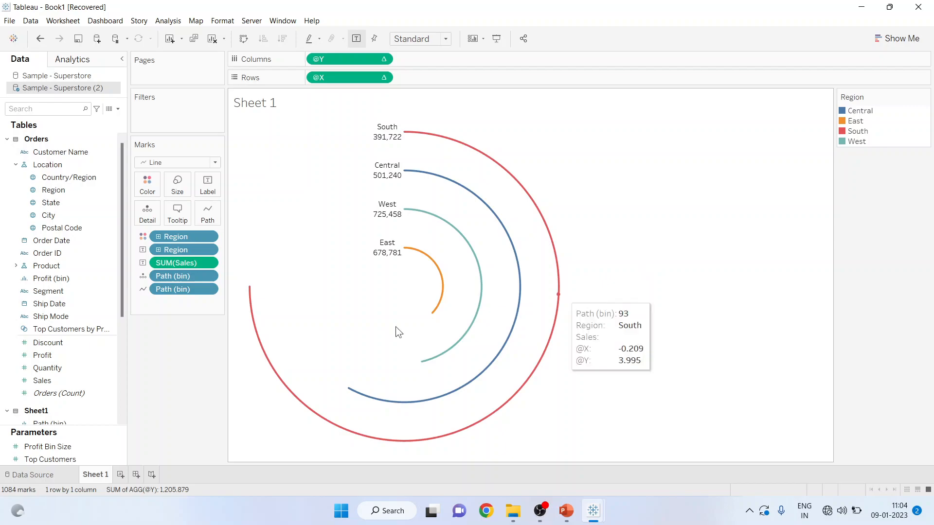
Split the radial chart by Segment across columns and by product Category down rows.
drag(66, 291, 435, 80)
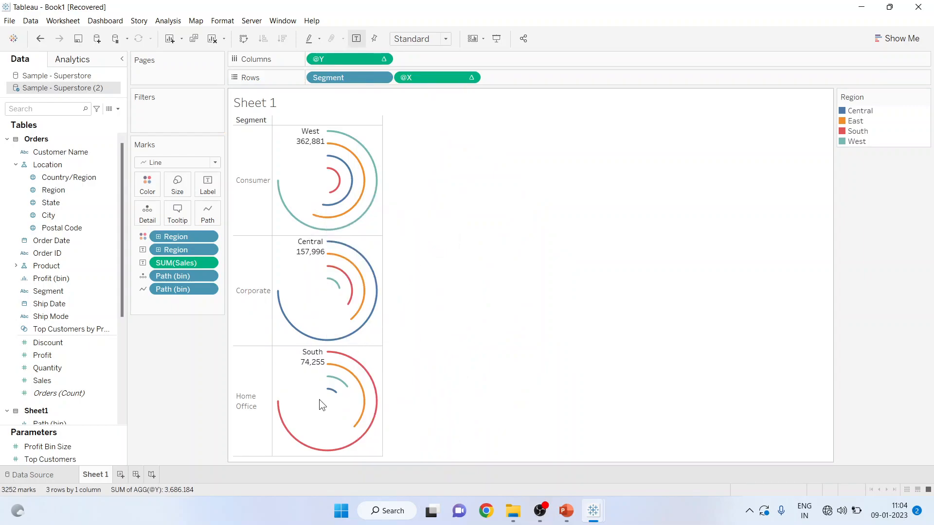
drag(352, 80, 444, 61)
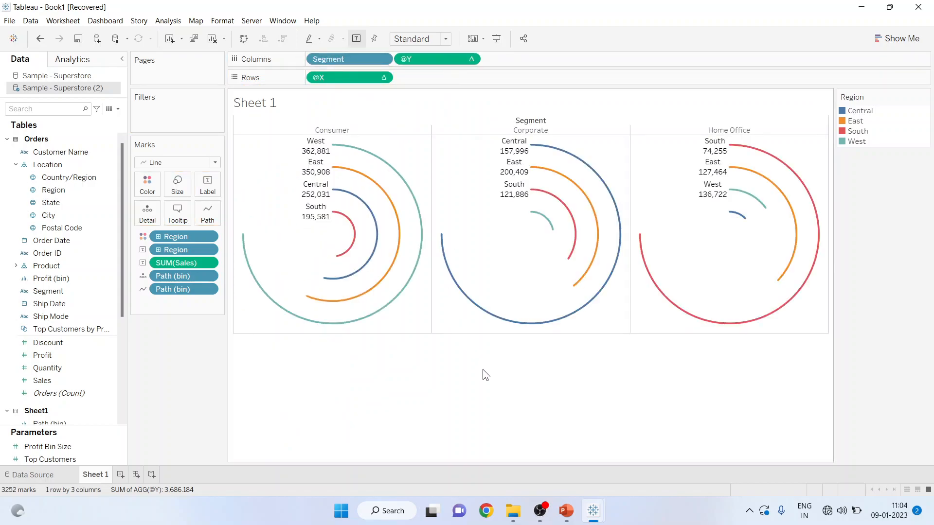
mouse_move(328, 303)
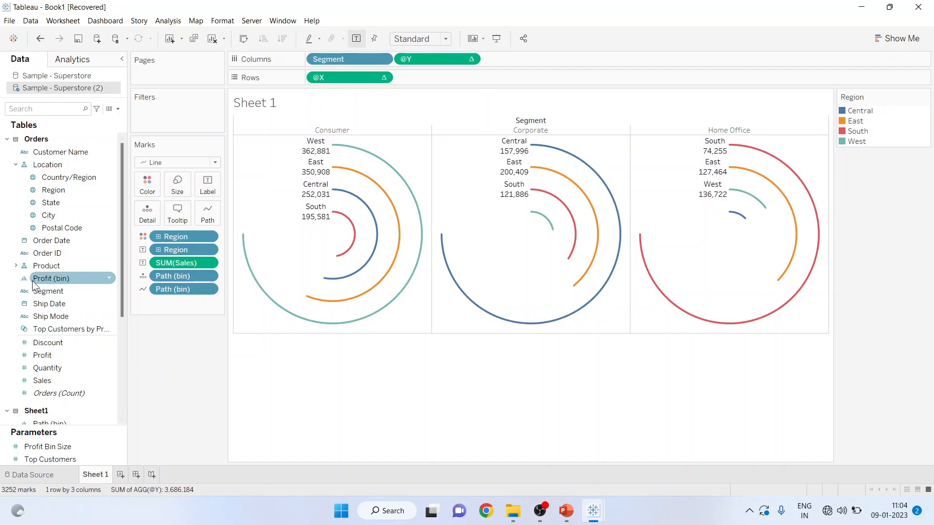
click(16, 266)
drag(55, 279, 414, 76)
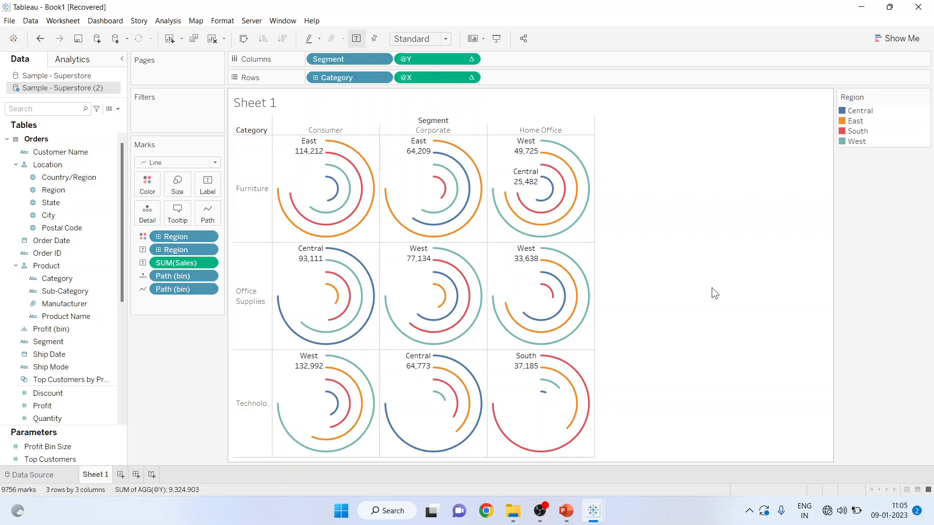
Remove Category from Rows and Segment from Columns.
drag(349, 75, 165, 336)
drag(349, 59, 177, 366)
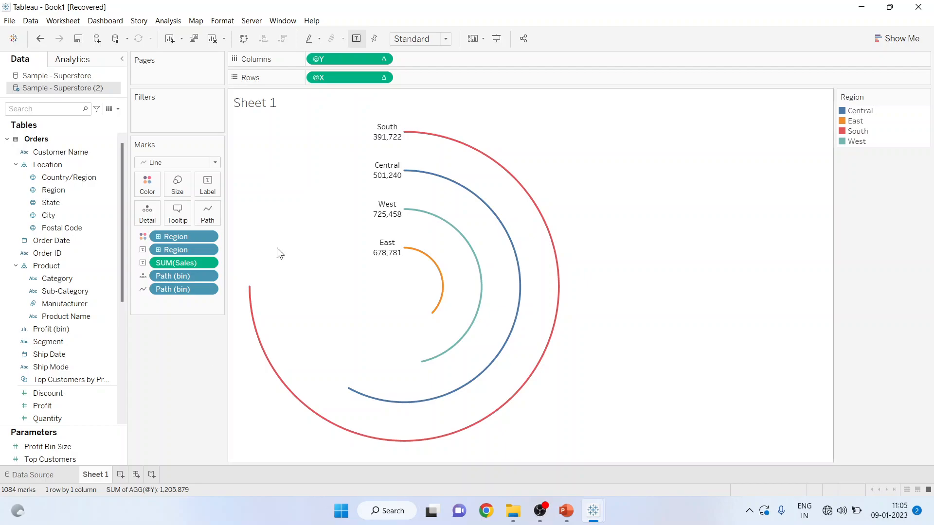
Try fitting the chart to Entire View, and return the fit to Standard.
click(446, 40)
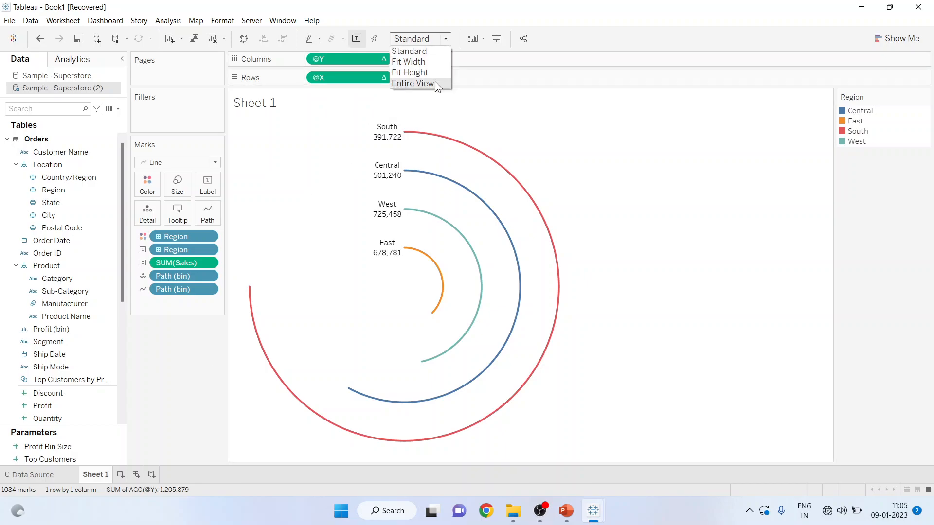
click(435, 83)
click(446, 39)
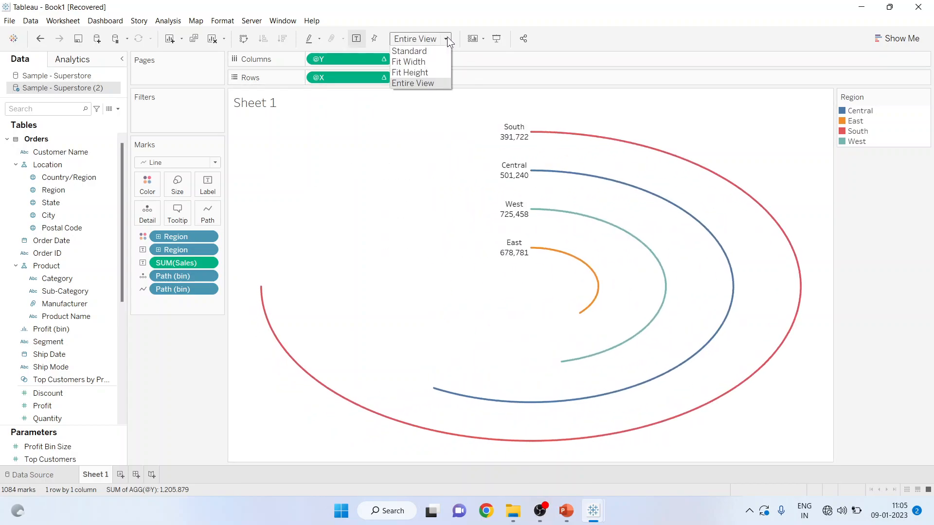
click(438, 48)
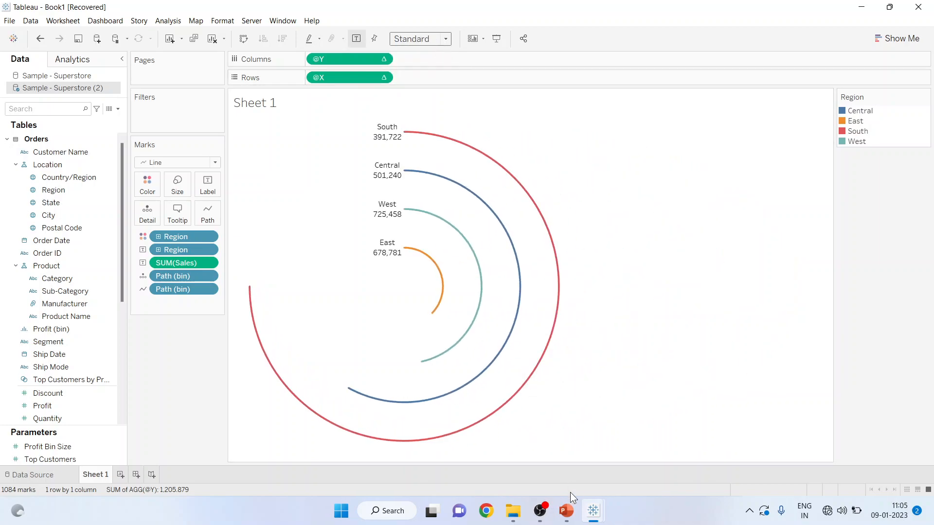
Switch to PowerPoint and present the Thank You slide as a full-screen slide show.
mouse_move(569, 508)
click(618, 460)
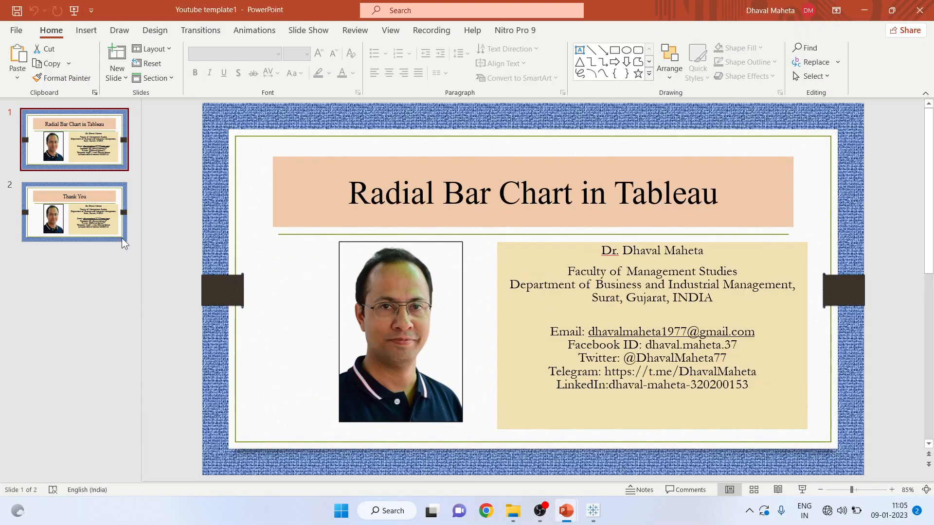
click(105, 229)
click(803, 490)
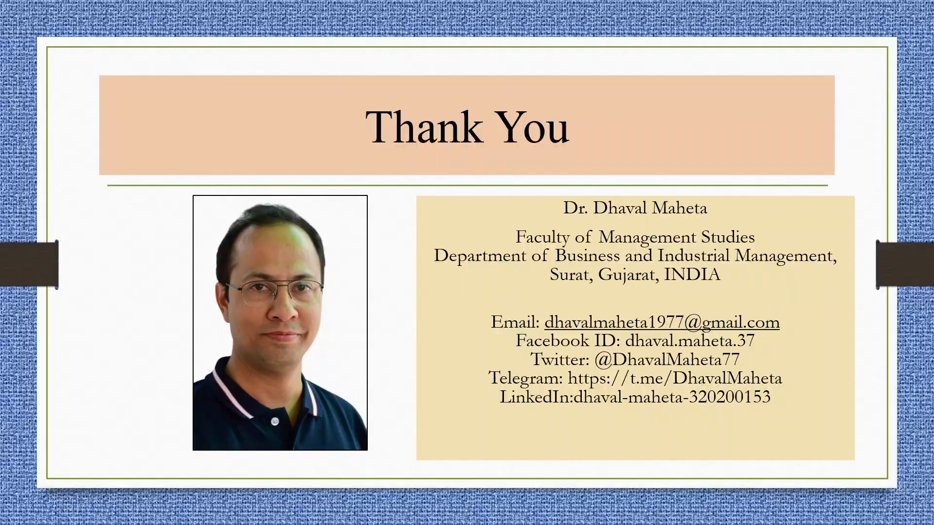